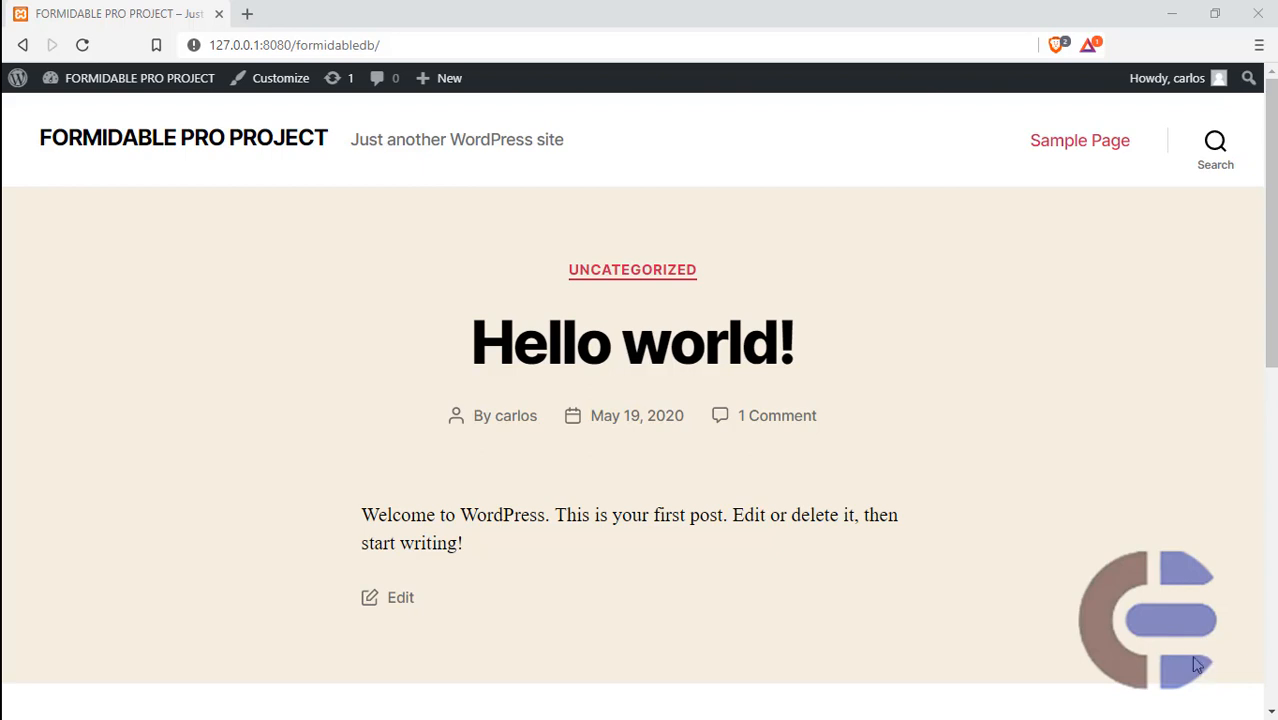
Open the FORMIDABLE PRO PROJECT site's admin dashboard in a separate browser tab and switch to it.
mouse_move(137, 91)
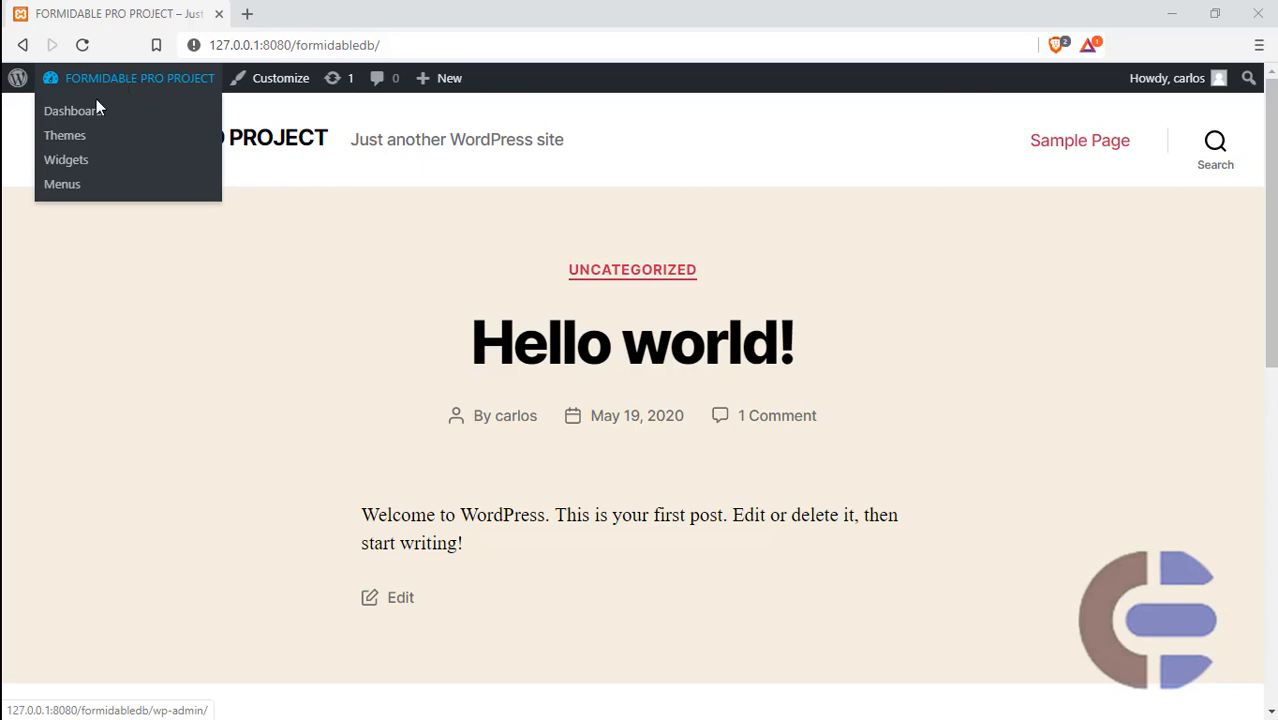
left_click(93, 117)
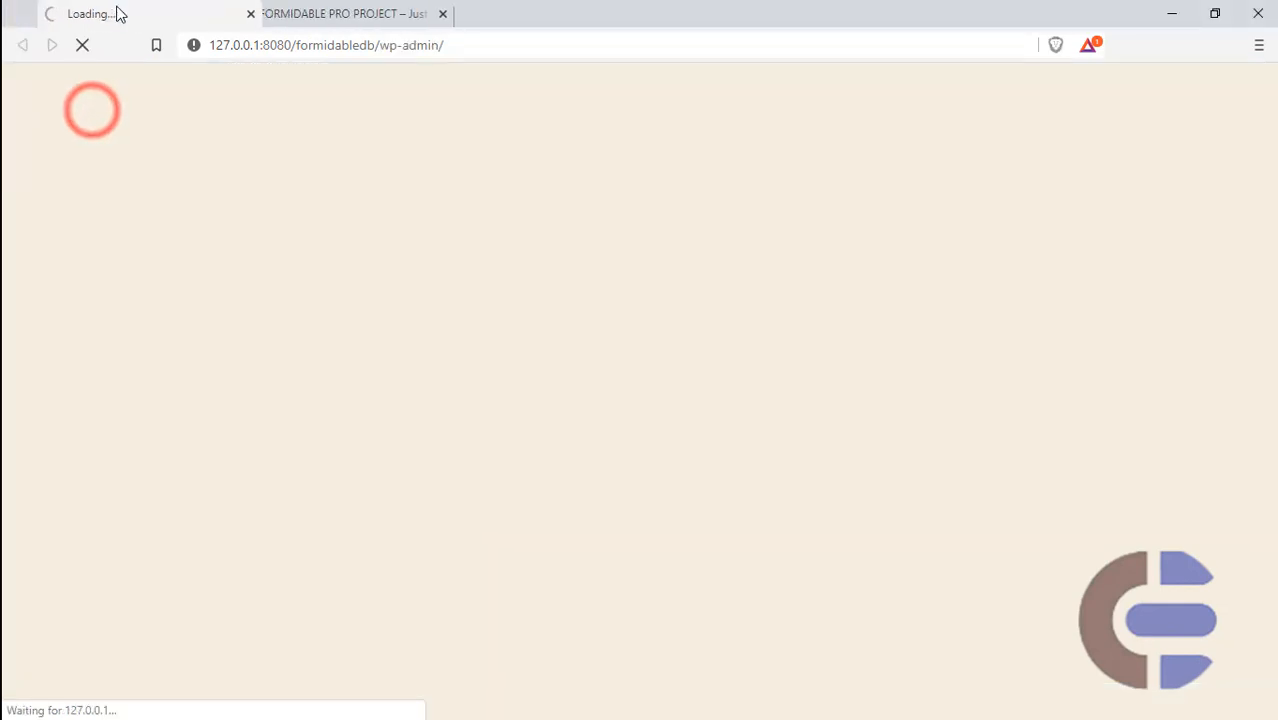
left_click(318, 15)
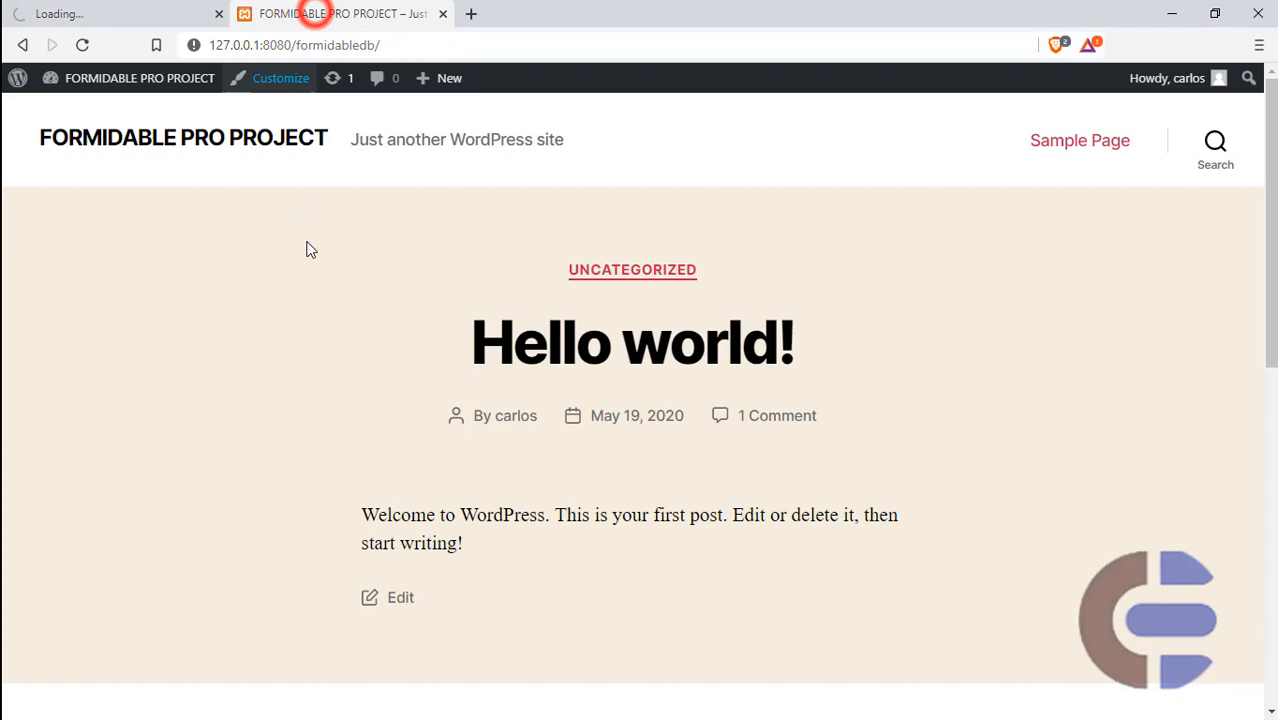
left_click(118, 13)
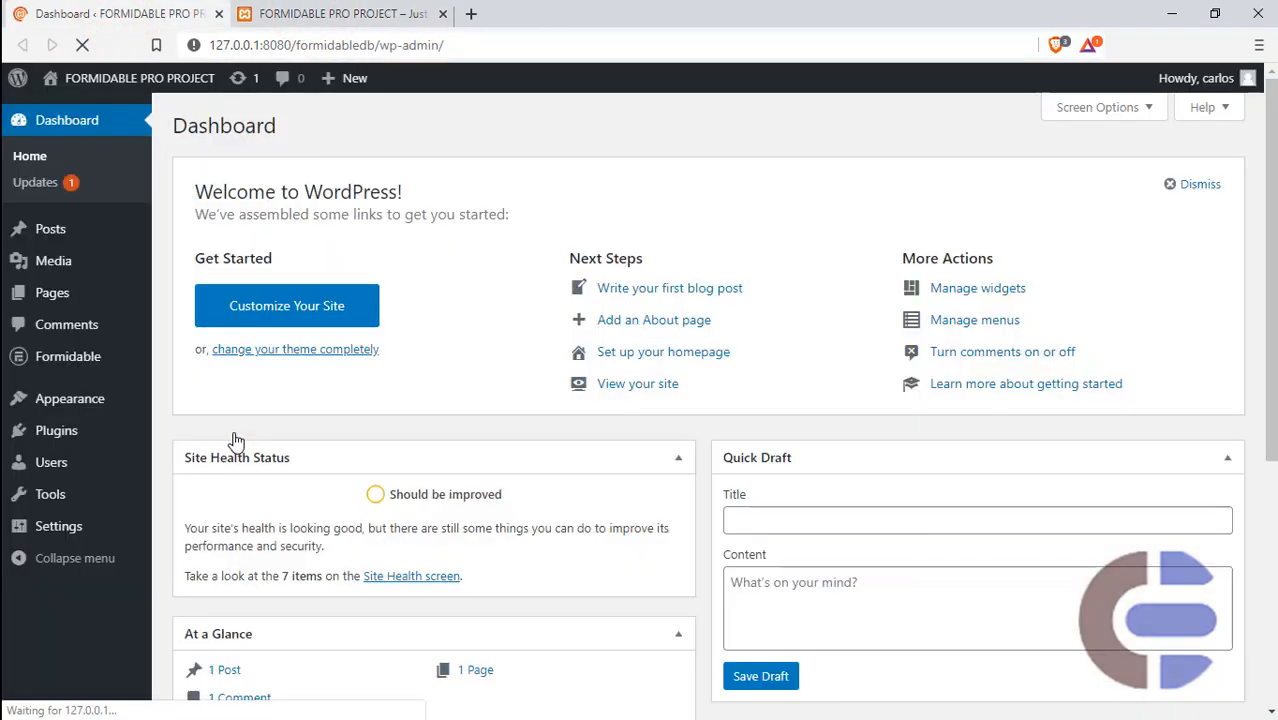
Open the Formidable forms list in a separate browser tab and switch to it.
mouse_move(84, 360)
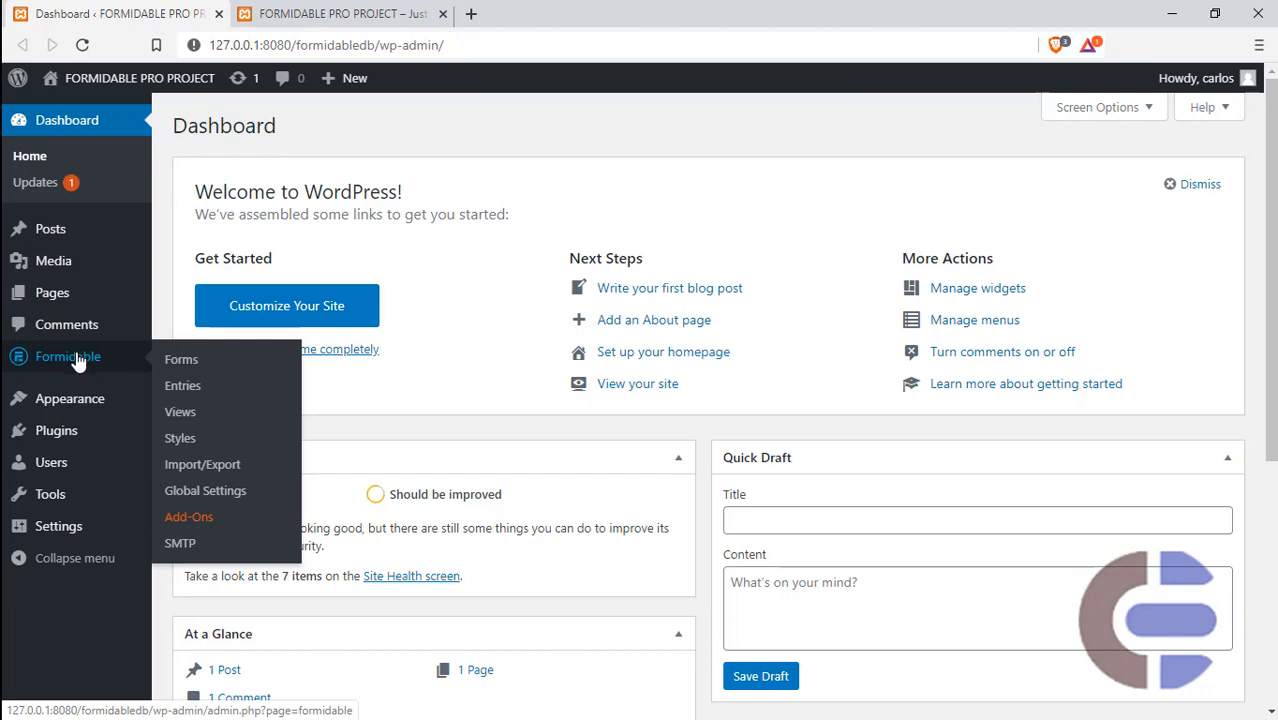
left_click(180, 362, "ctrl")
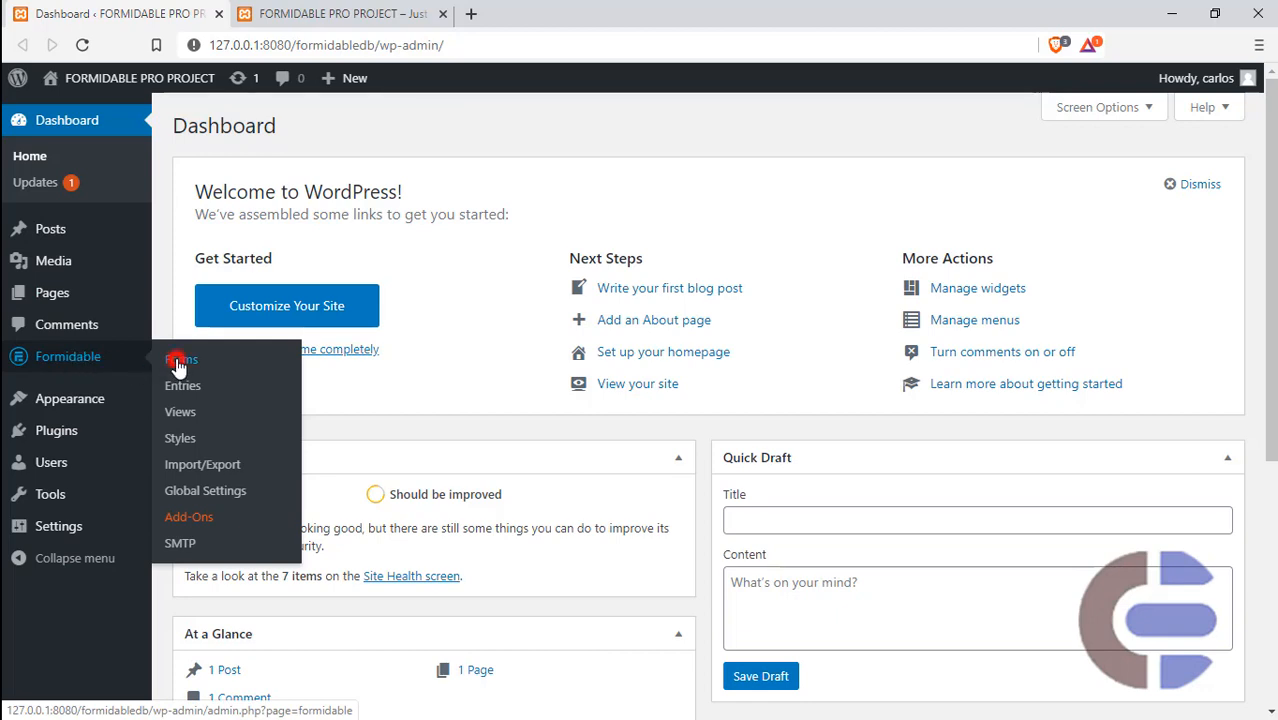
left_click(310, 13)
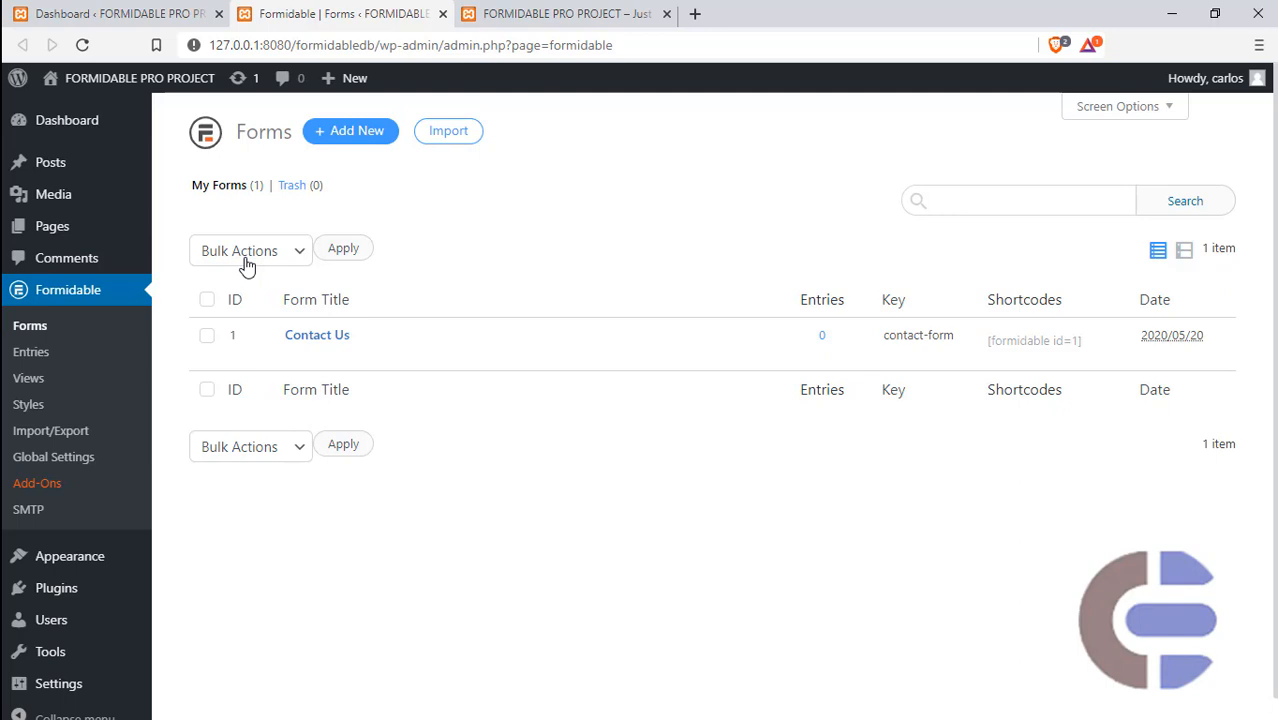
Select all forms in the list, then look at the available bulk actions and the form search.
left_click(207, 301)
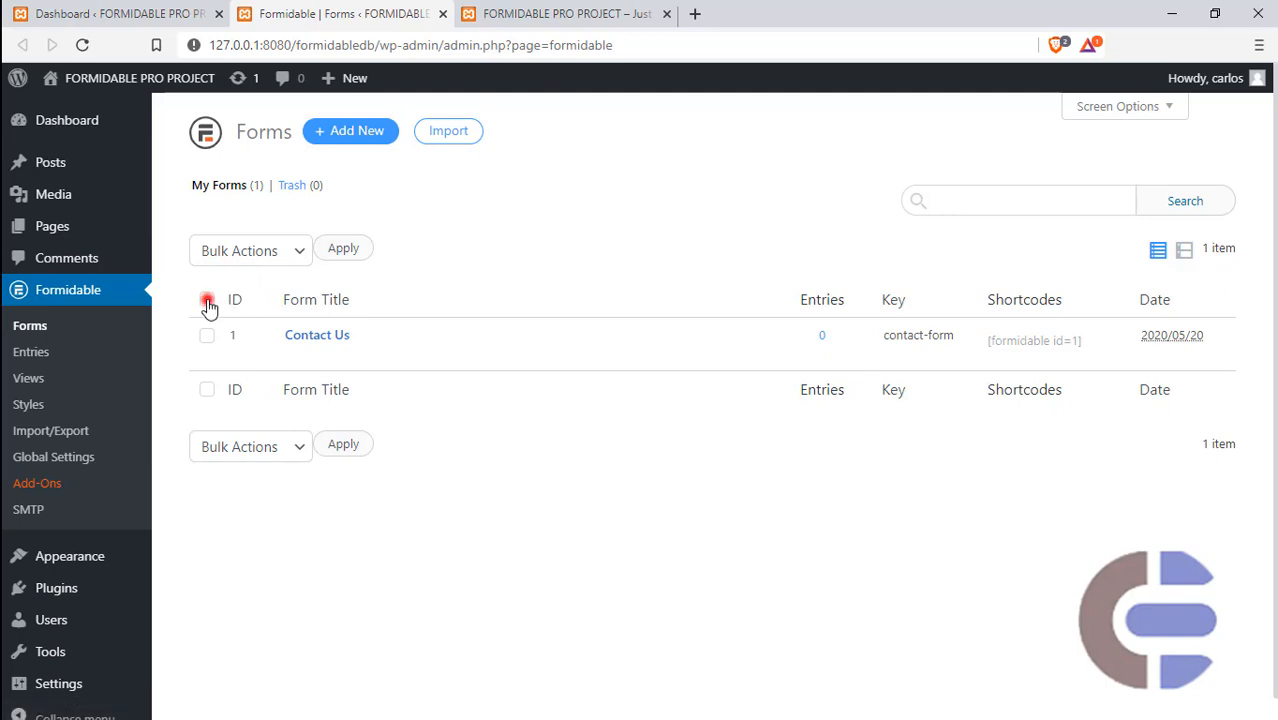
left_click(278, 254)
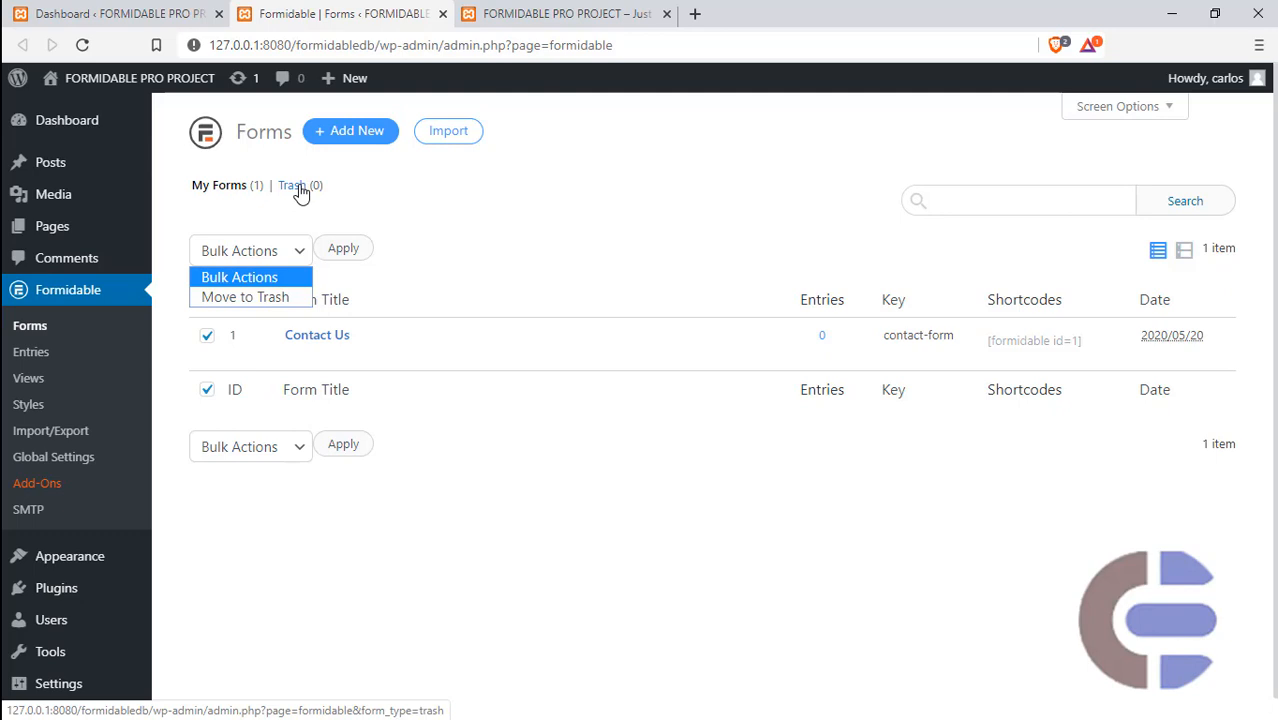
left_click(934, 203)
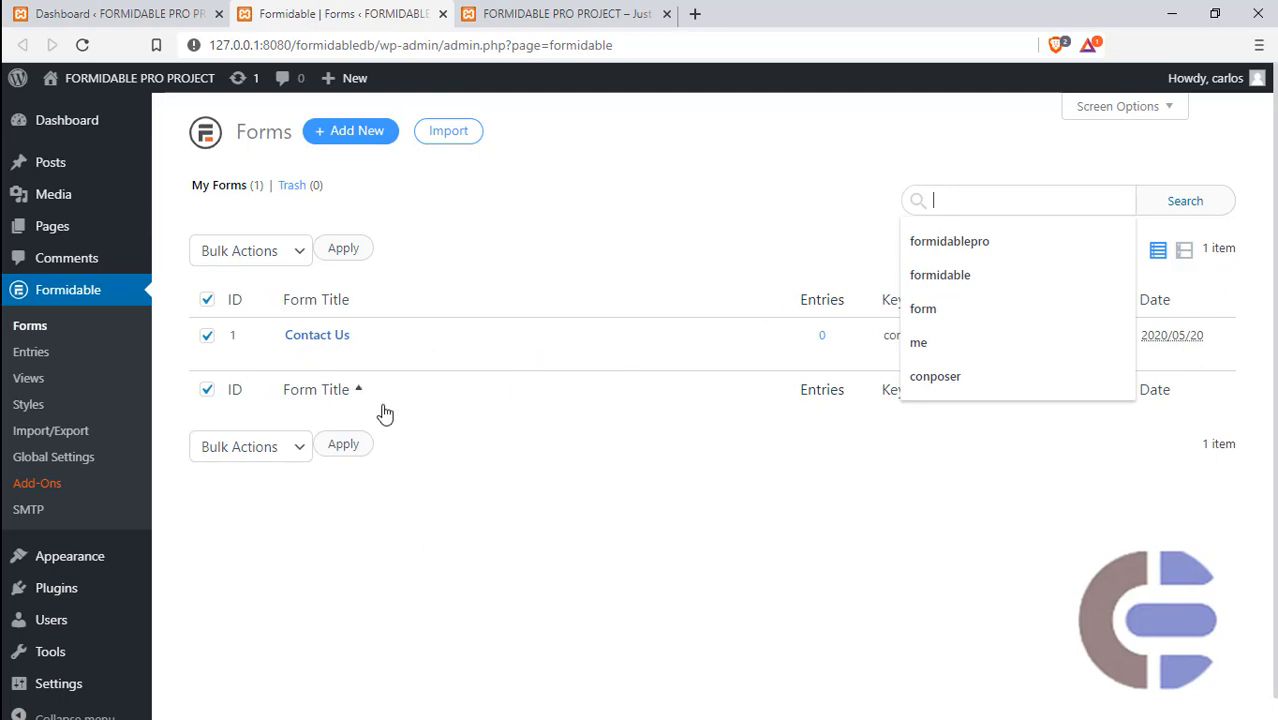
left_click(416, 486)
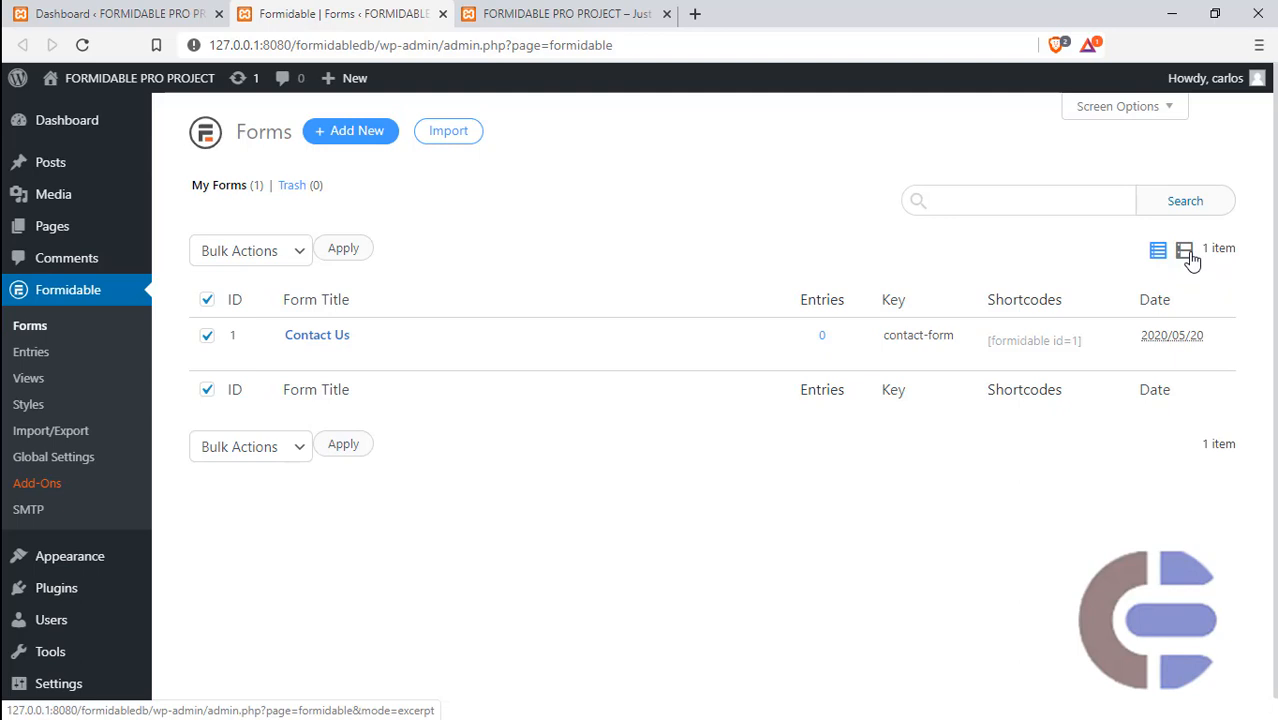
Compare the excerpt view with the compact list view of the forms, finishing in list view.
left_click(1188, 253)
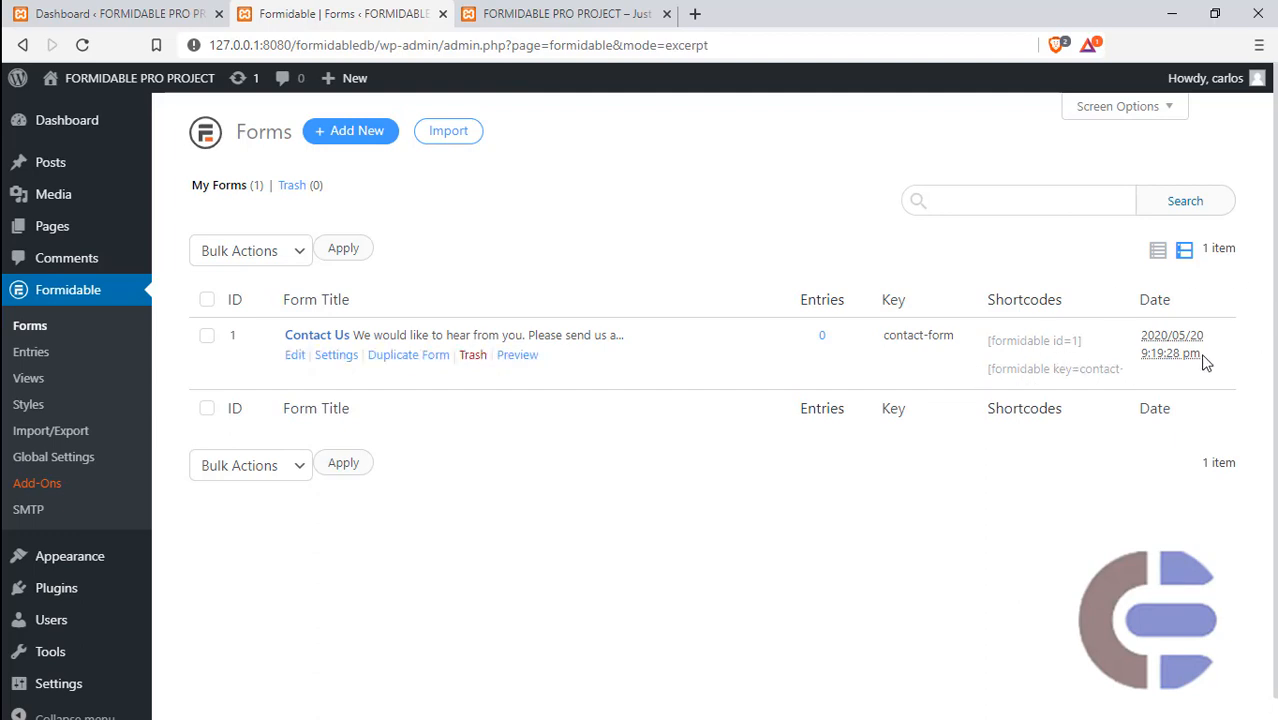
left_click(1158, 252)
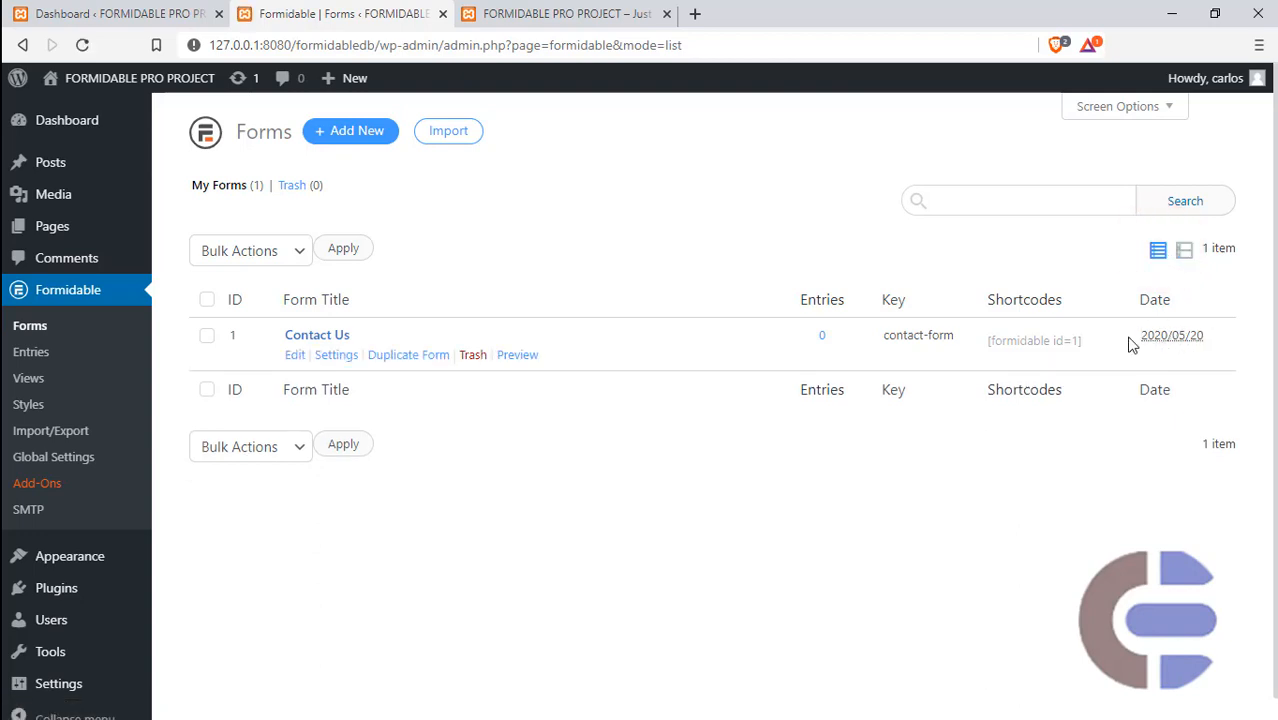
left_click(1185, 252)
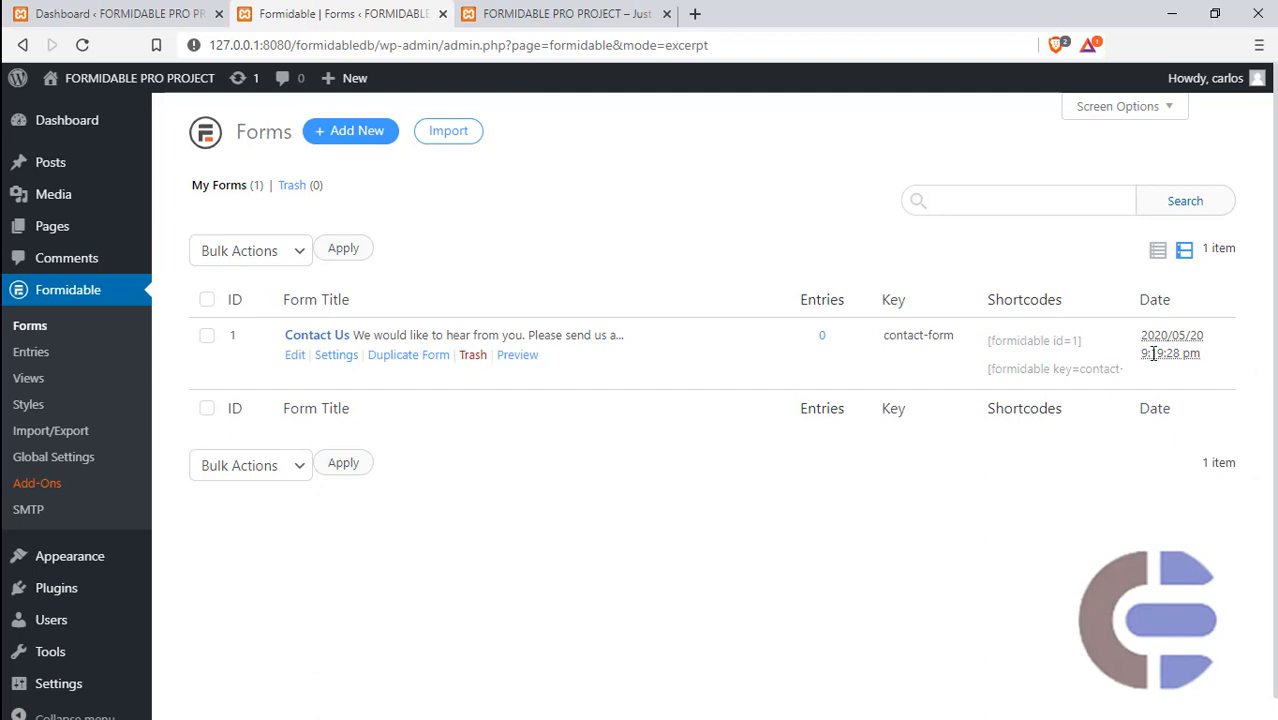
left_click(1157, 252)
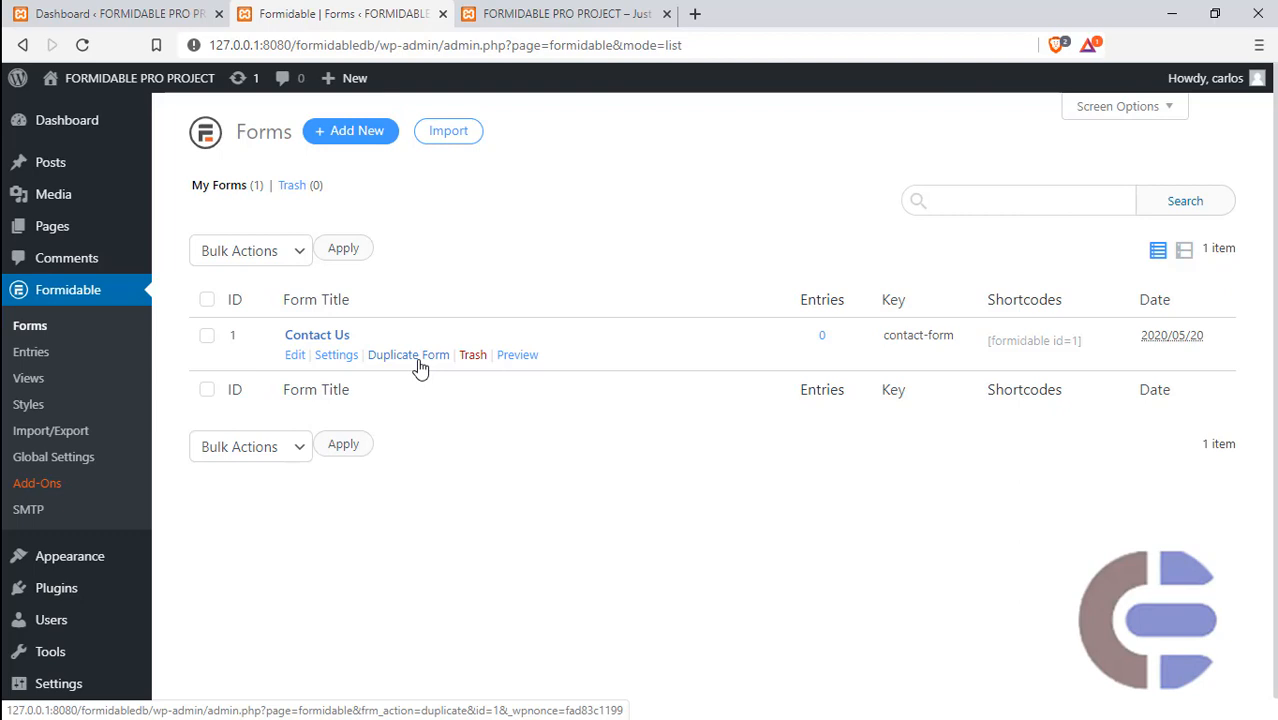
Preview the Contact Us form in a separate tab and return to the forms list.
left_click(518, 362)
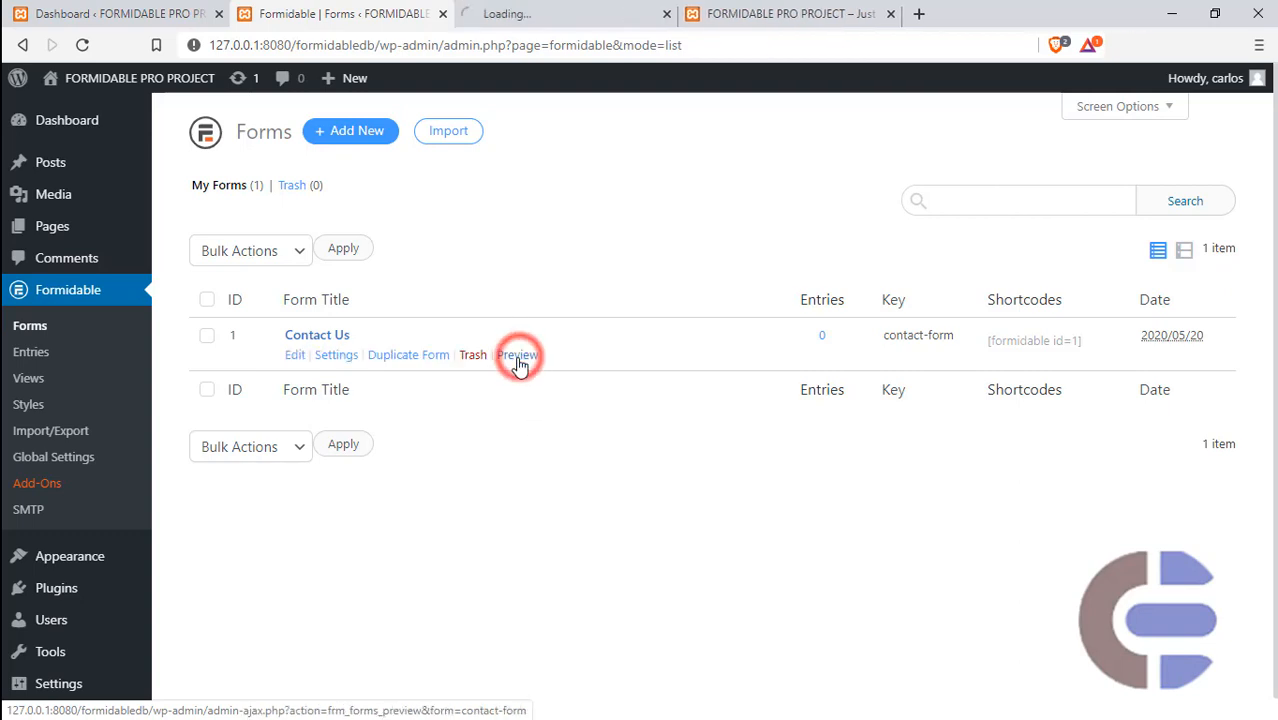
left_click(515, 13)
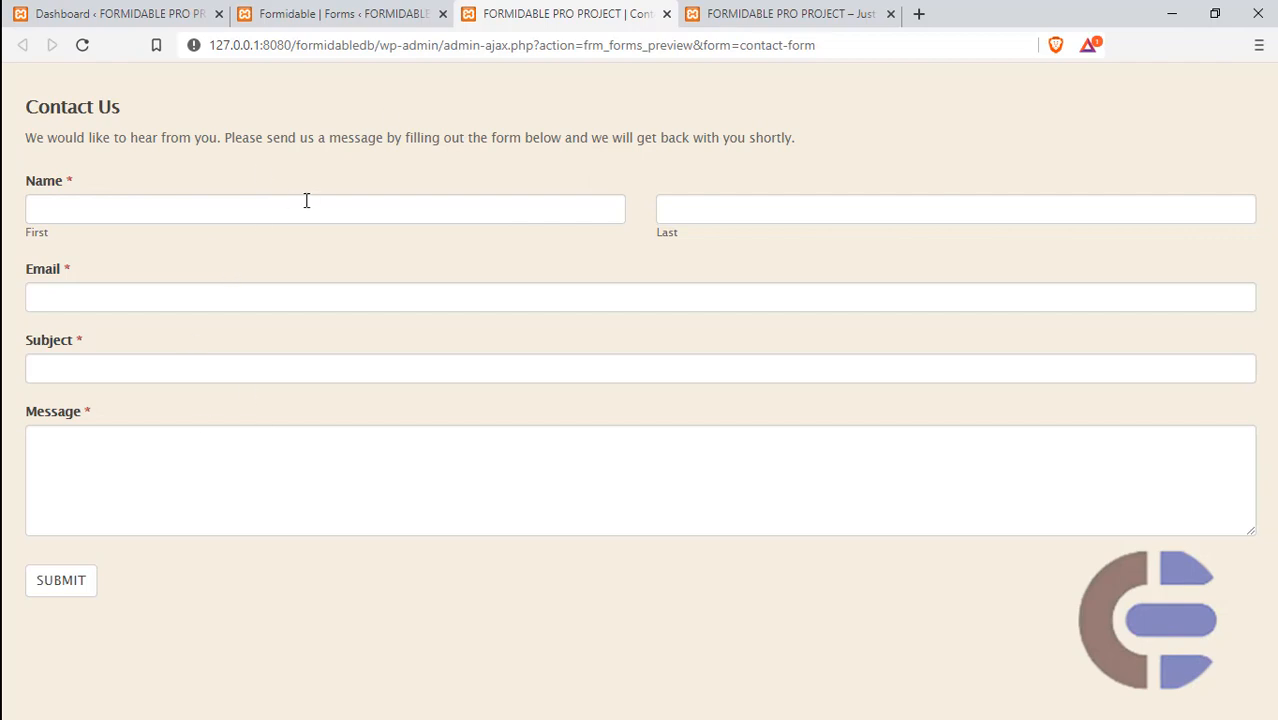
left_click(325, 10)
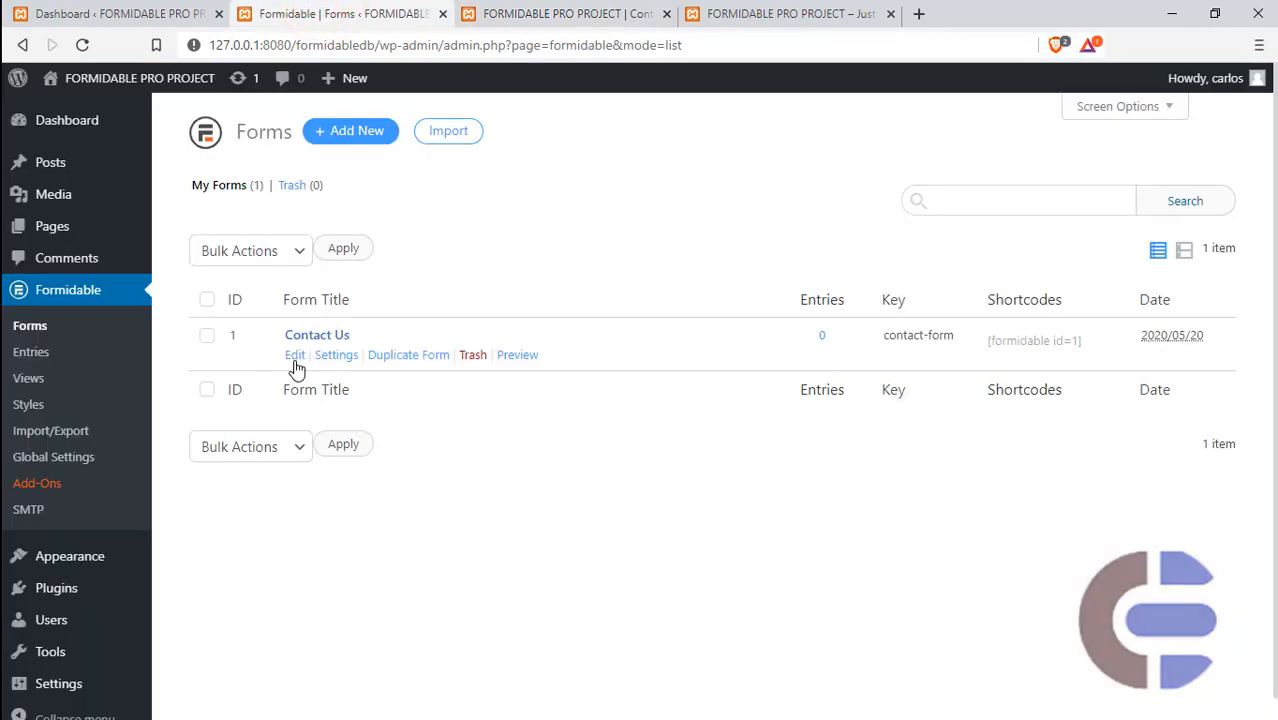
Edit the Contact Us form by adding a Checkboxes field above the Name field, and save the update.
left_click(295, 360)
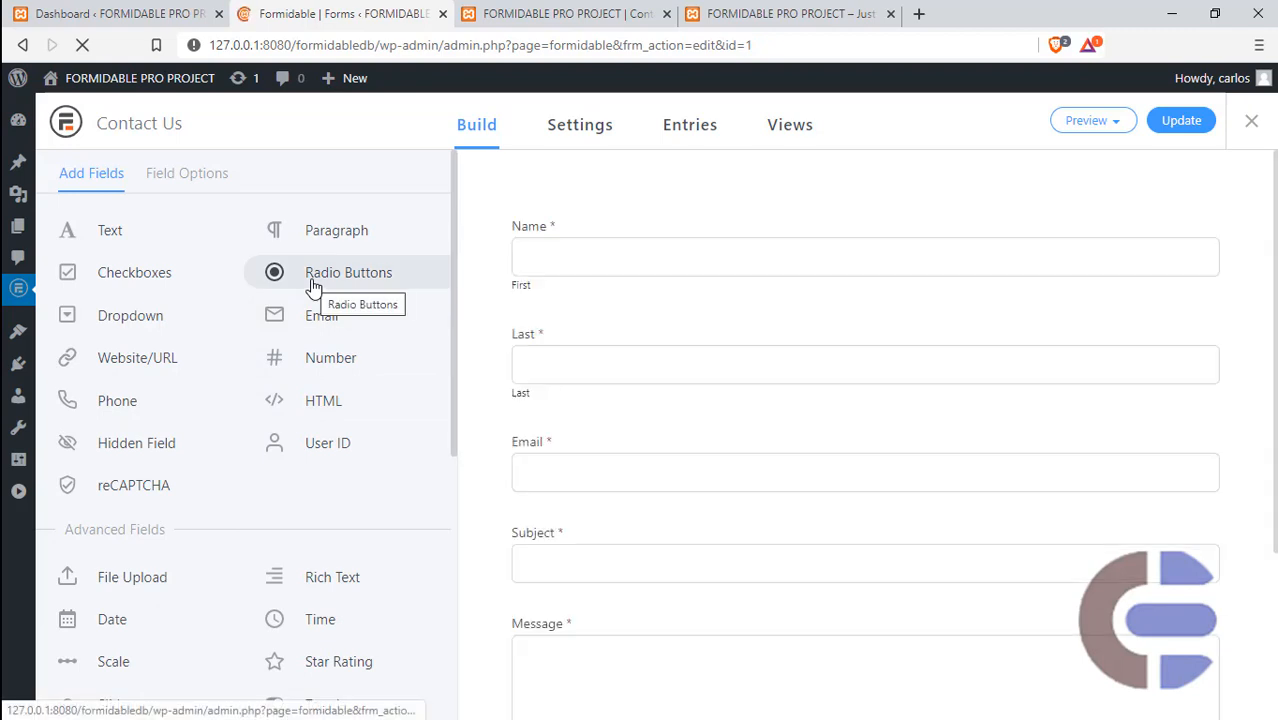
left_click(605, 14)
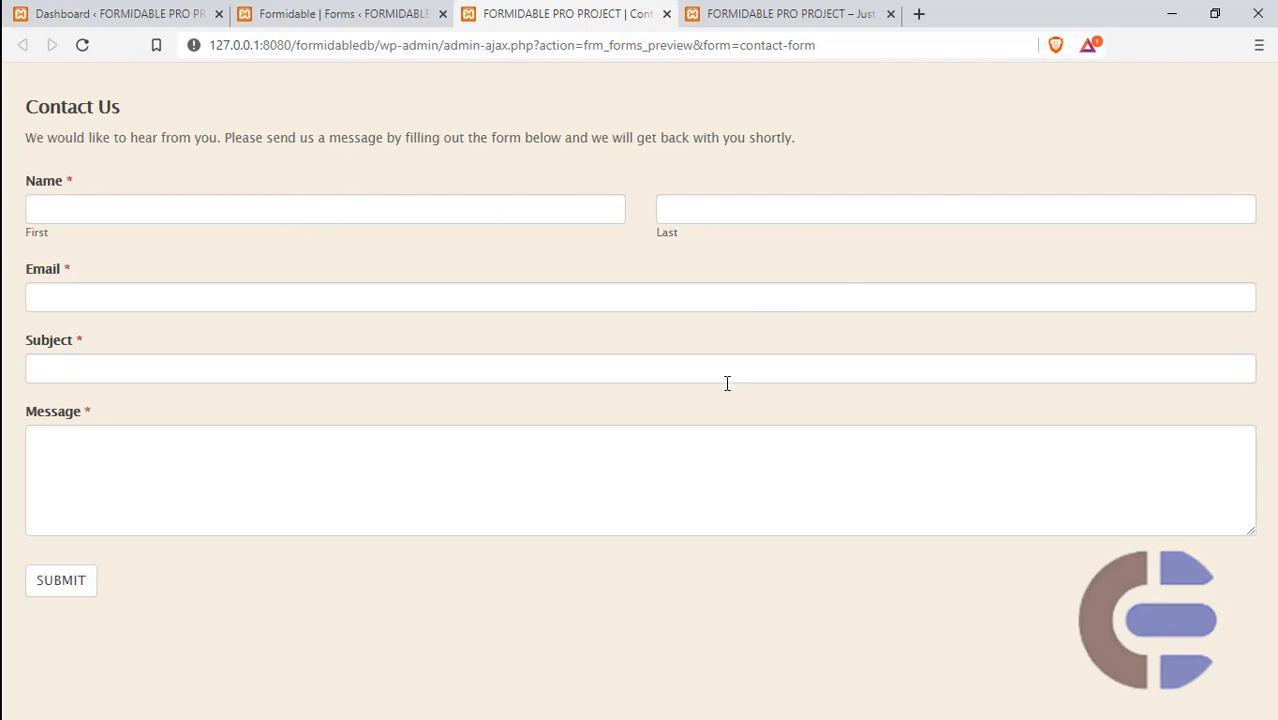
left_click(340, 14)
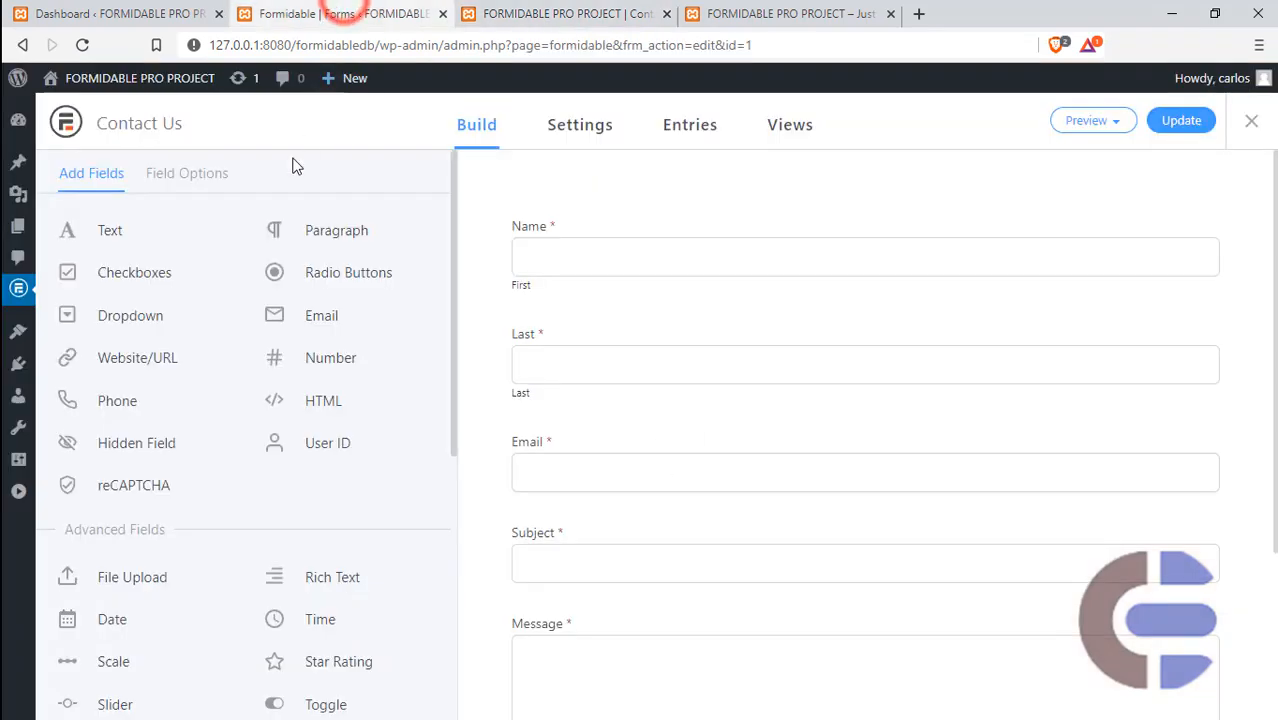
left_click_drag(172, 281, 618, 219)
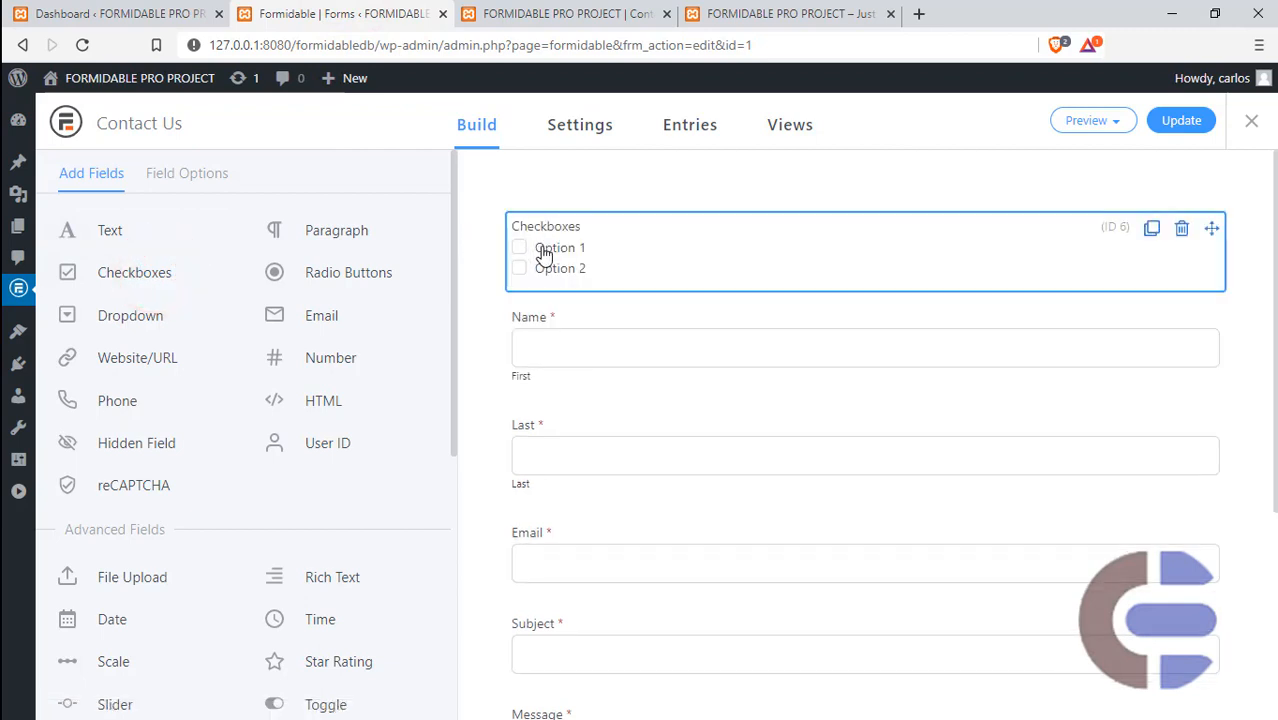
left_click(1180, 121)
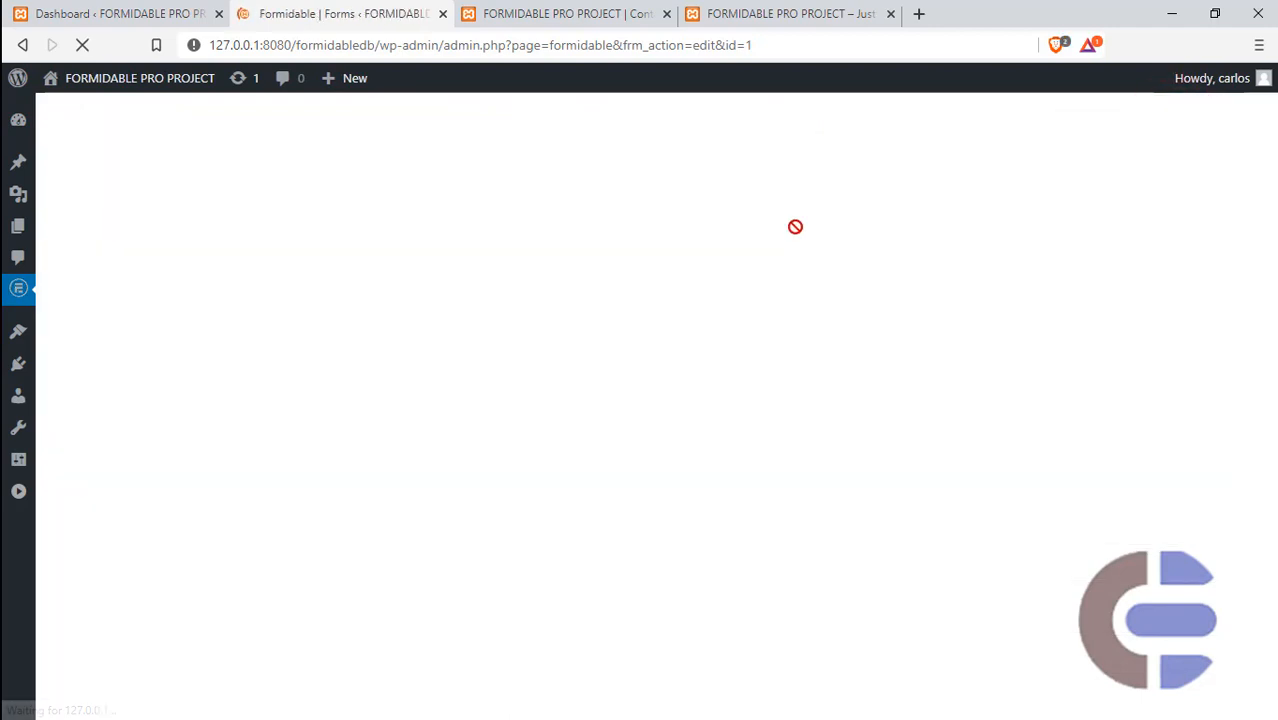
Reload the Contact Us preview to check the added Checkboxes field, and return to the form builder.
left_click(540, 13)
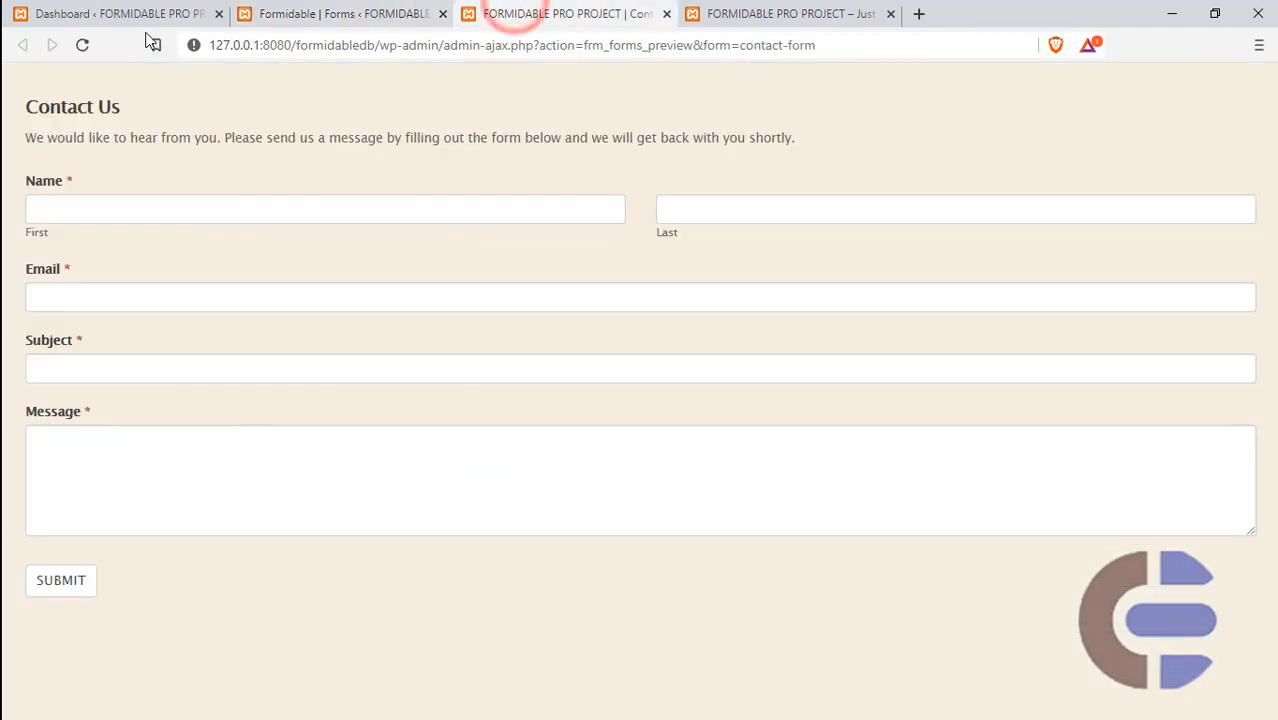
left_click(83, 46)
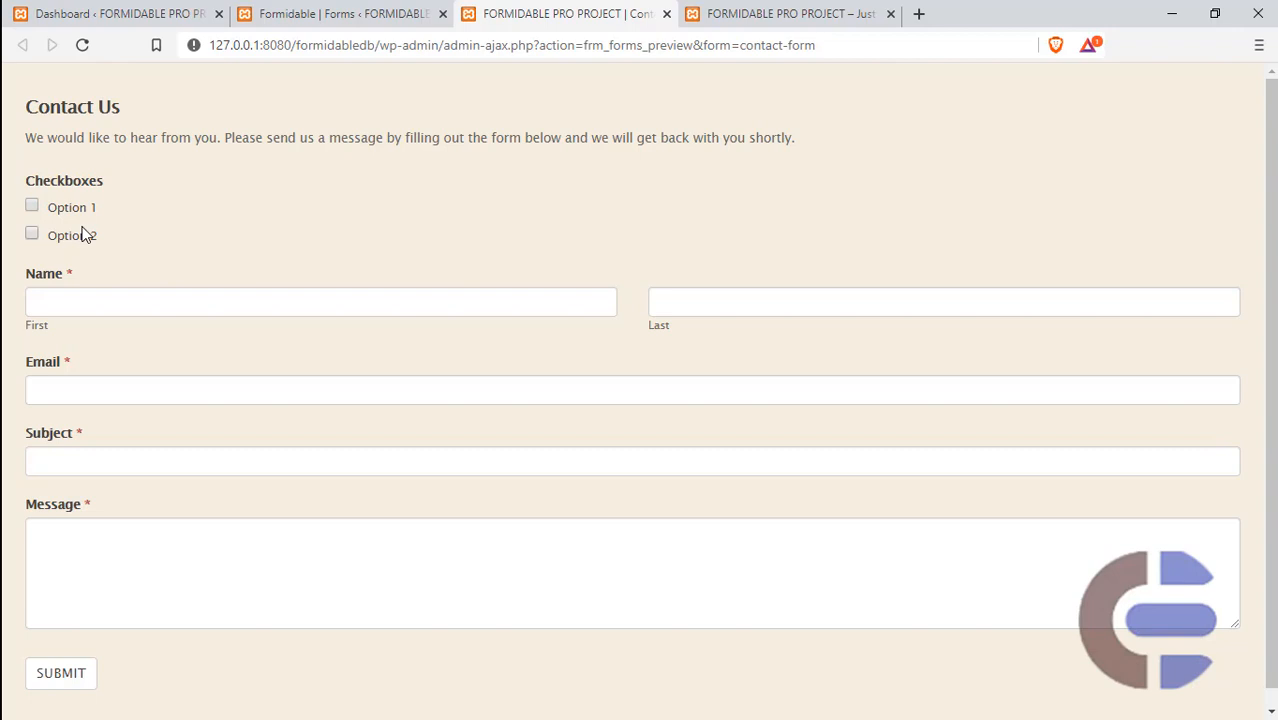
left_click(324, 13)
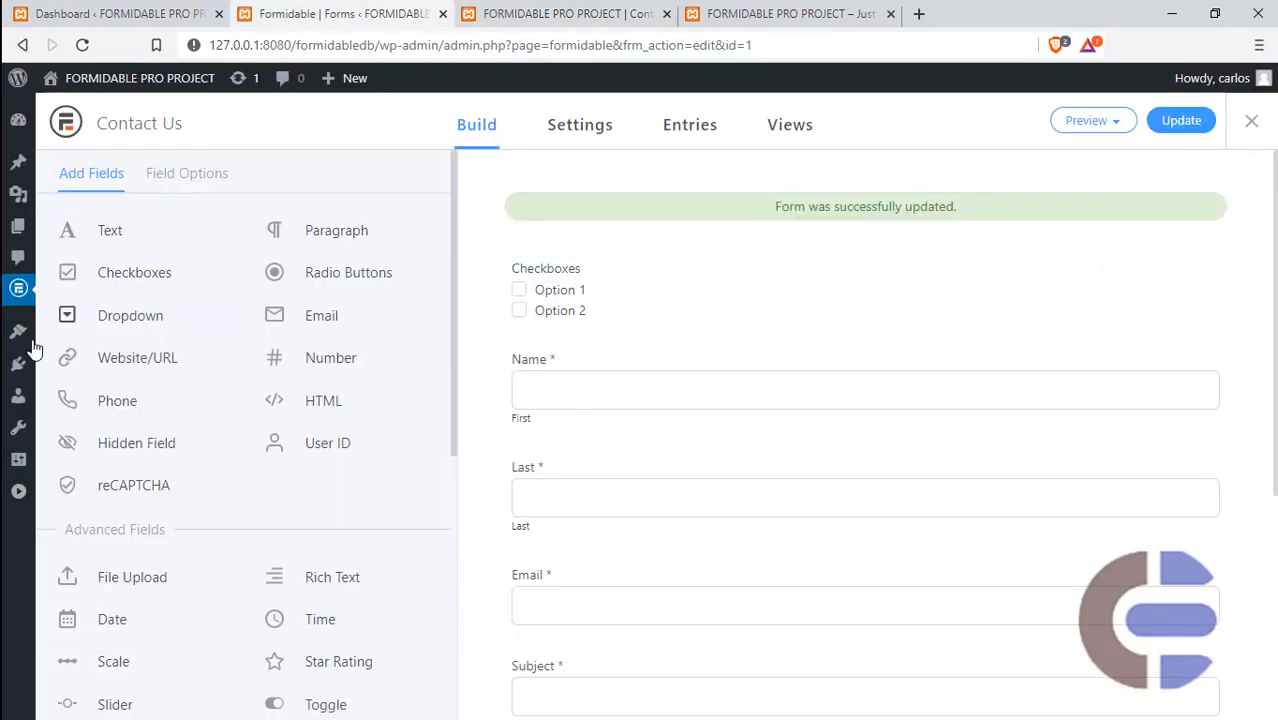
Expand the collapsed admin sidebar and go back to the Formidable forms list.
left_click(16, 493)
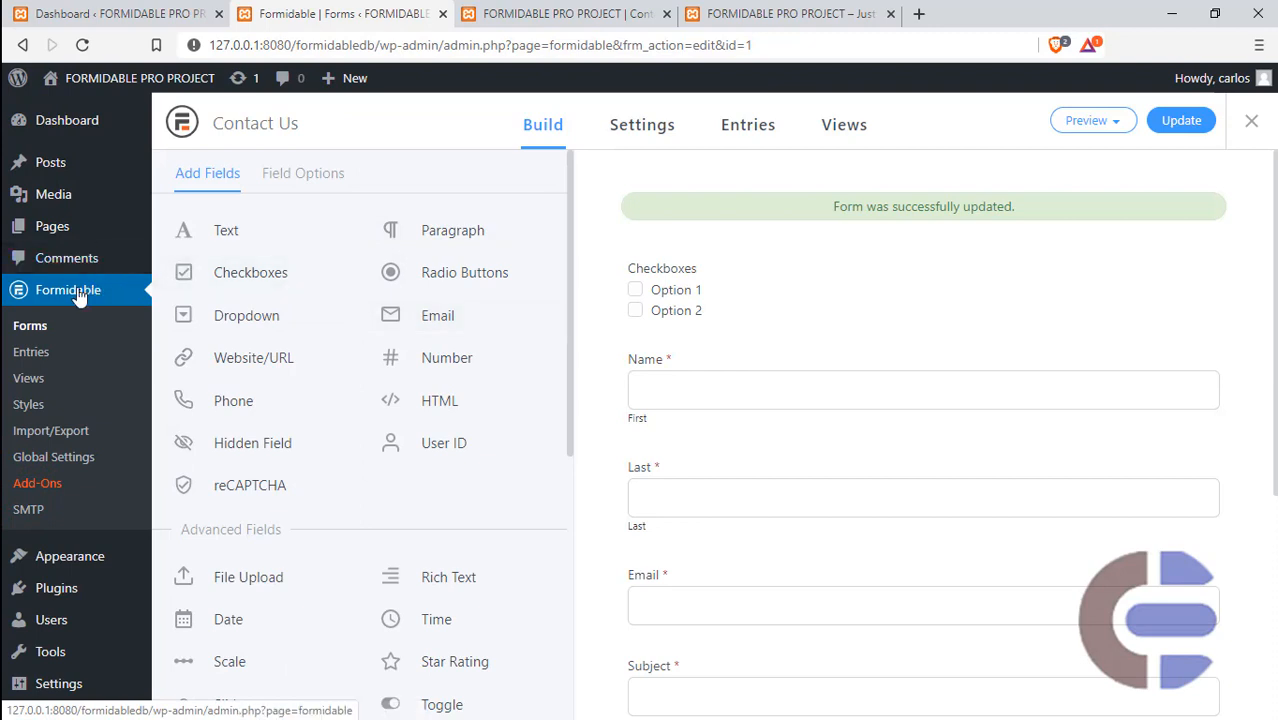
left_click(31, 326)
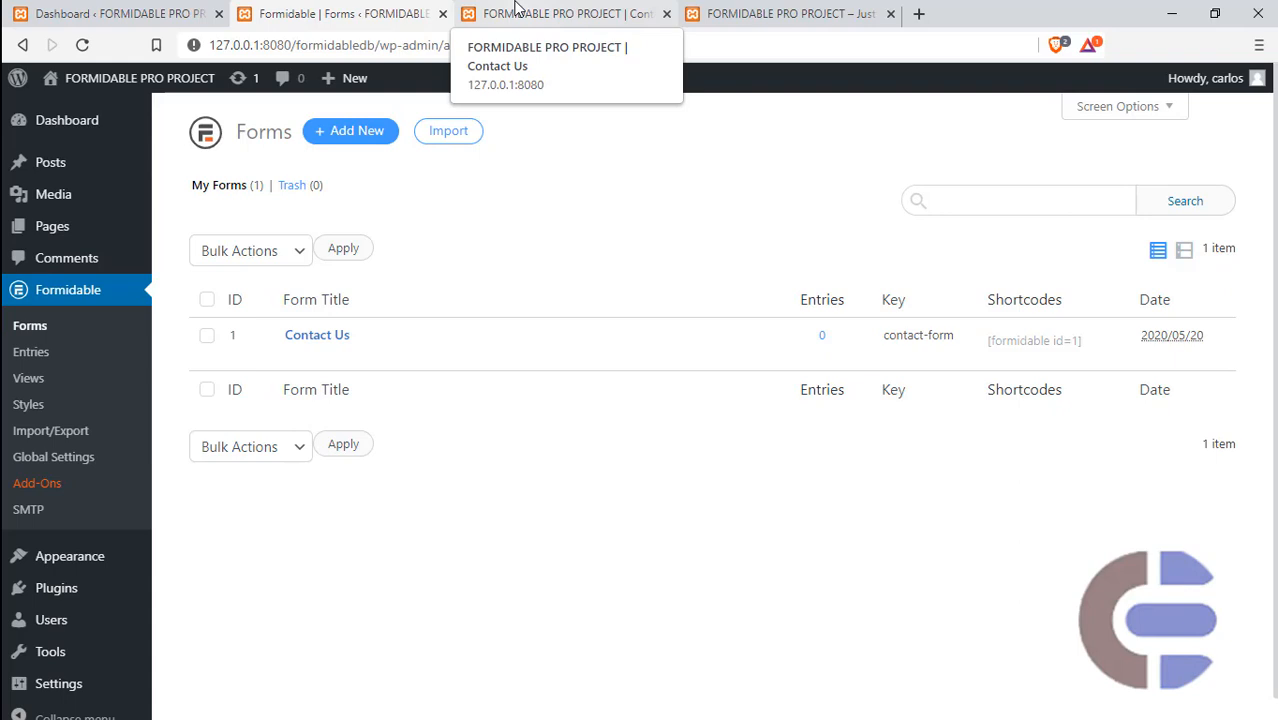
Fill the Contact Us preview with sample text: first name "gfhhghhg" and last name "hghjhjghj".
left_click(515, 9)
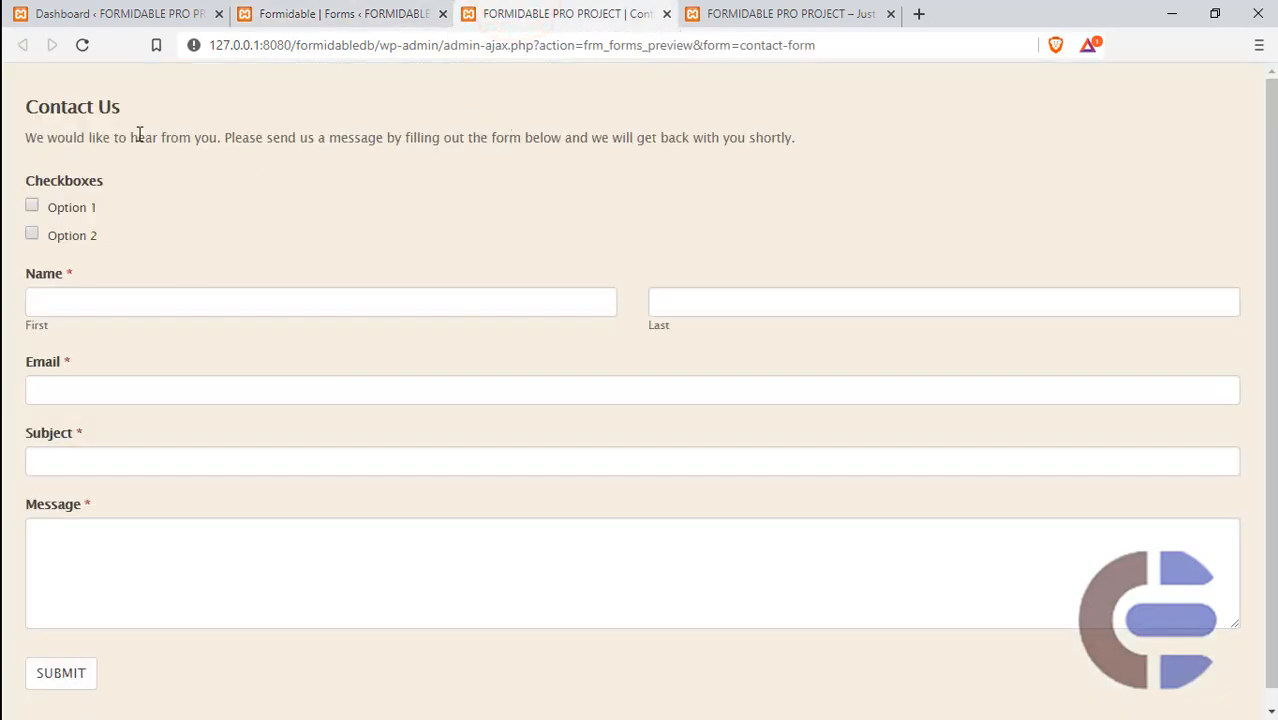
left_click(124, 300)
type("gfhhghhg")
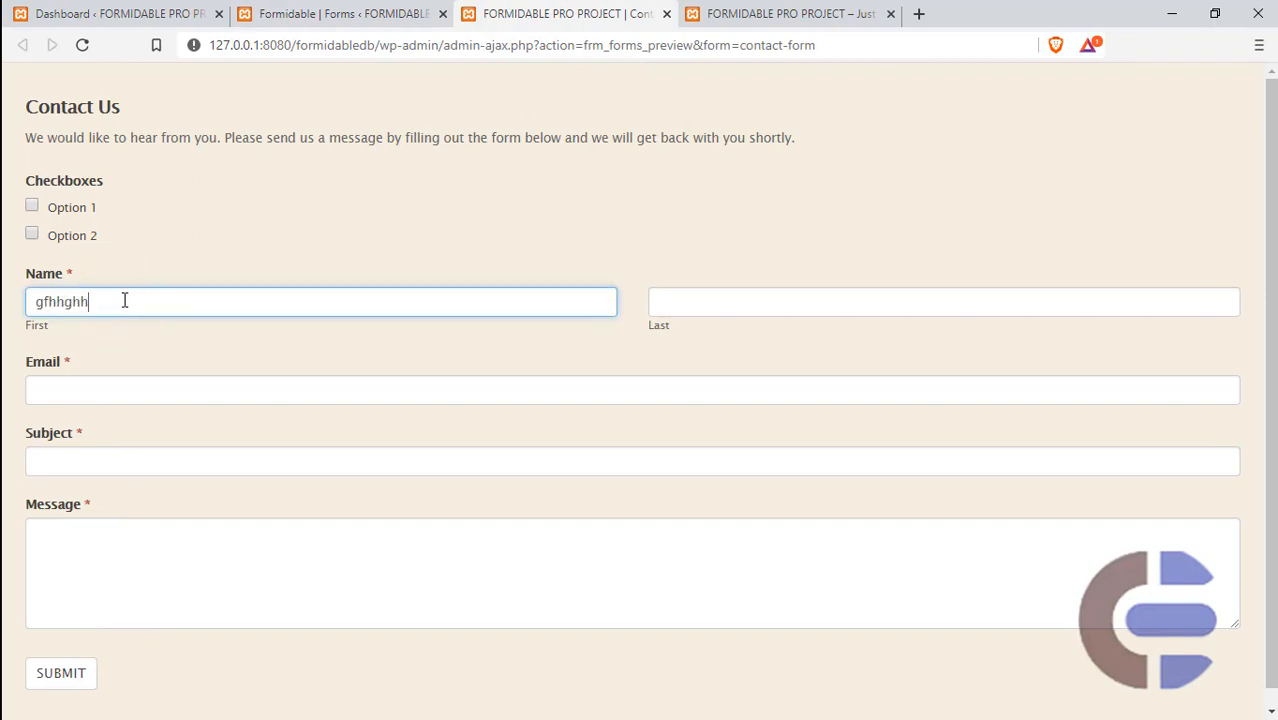
left_click(703, 305)
type("hghjhjghj")
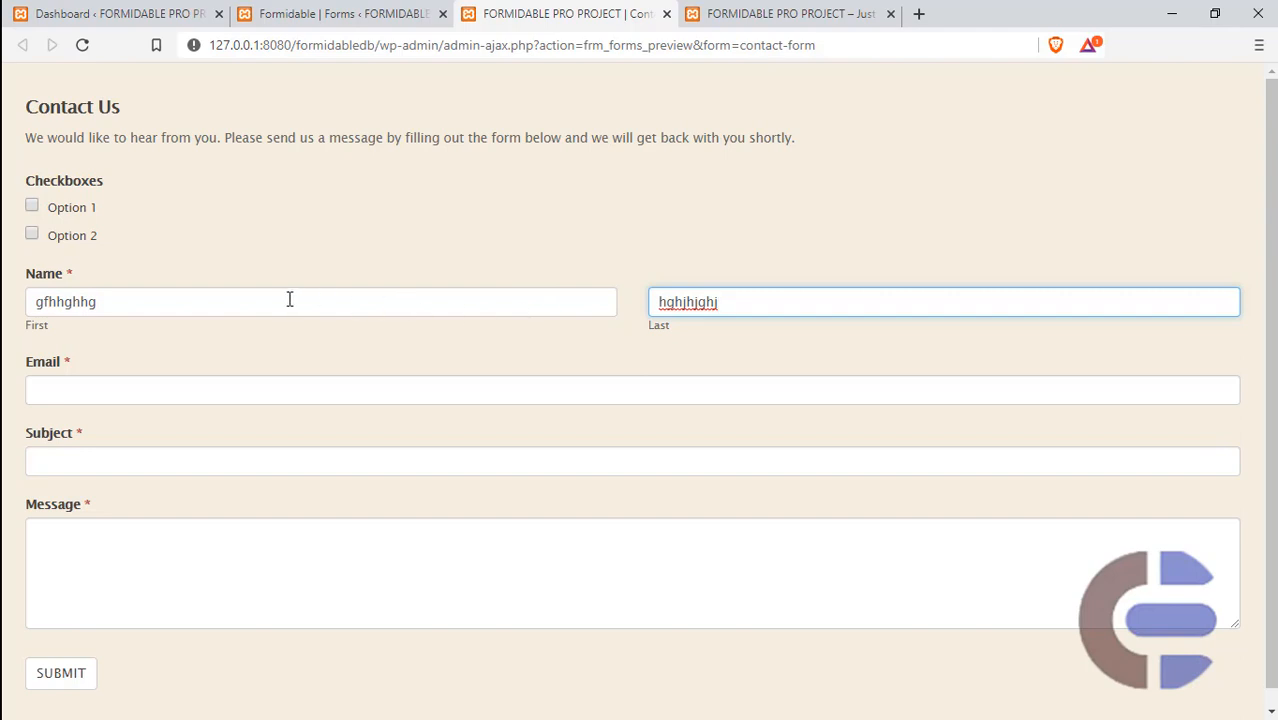
Compare the Formidable forms list with the Contact Us preview, and open the site's list of pages.
left_click(288, 13)
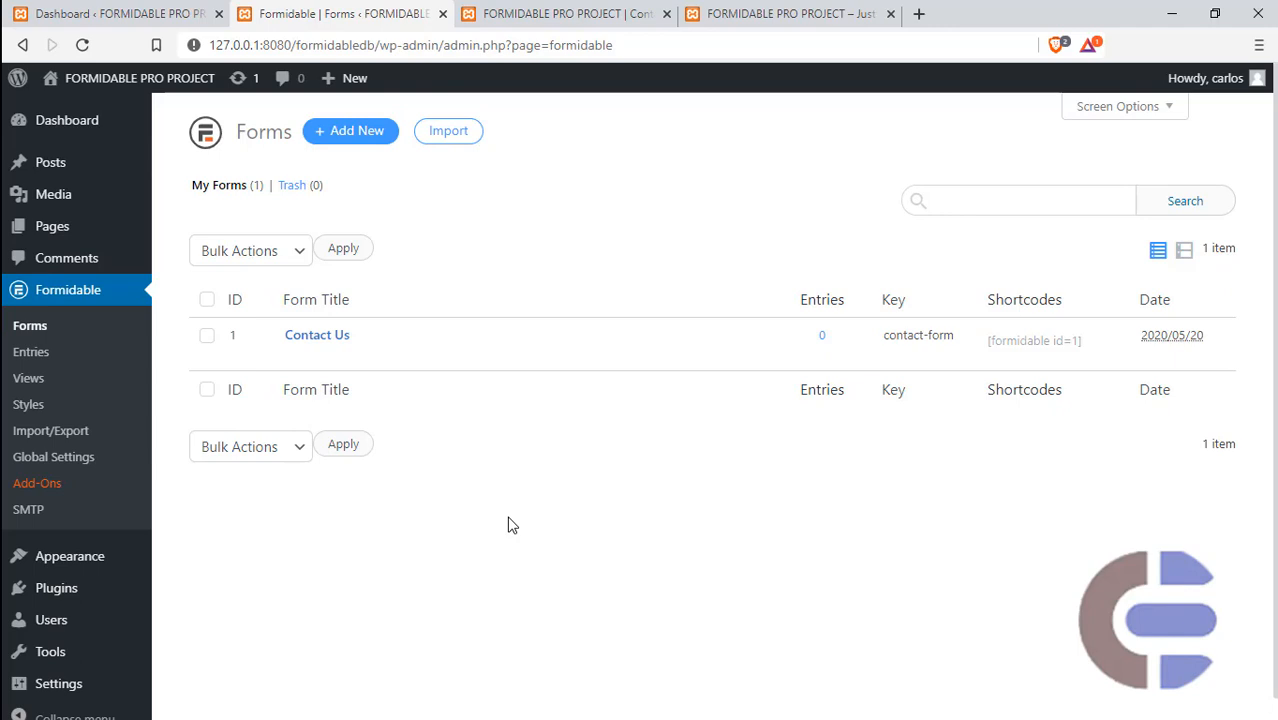
left_click(543, 12)
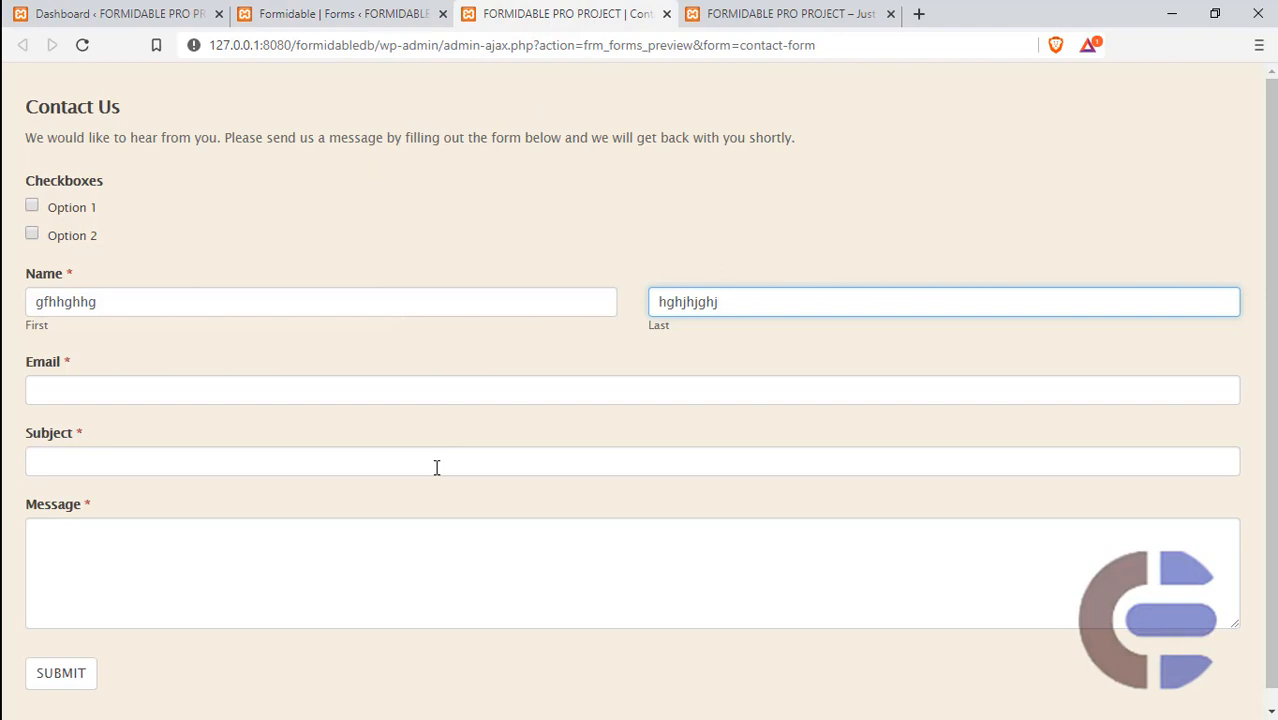
left_click(318, 8)
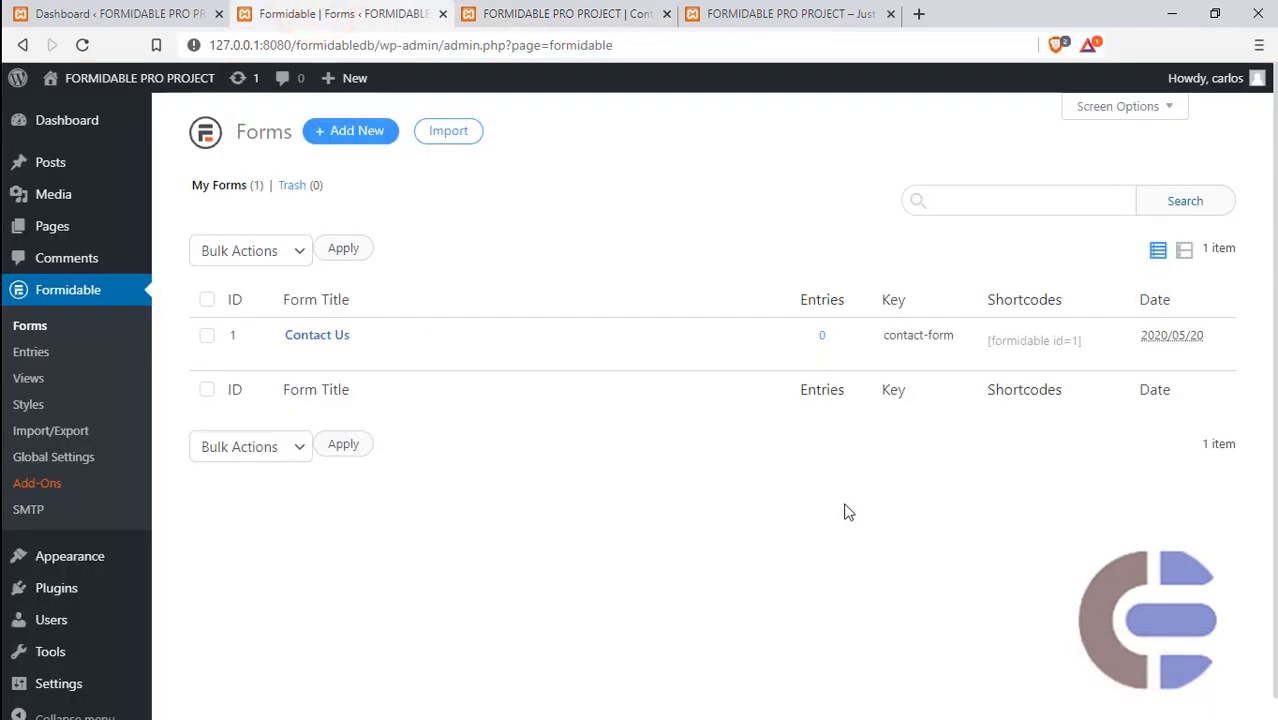
mouse_move(53, 234)
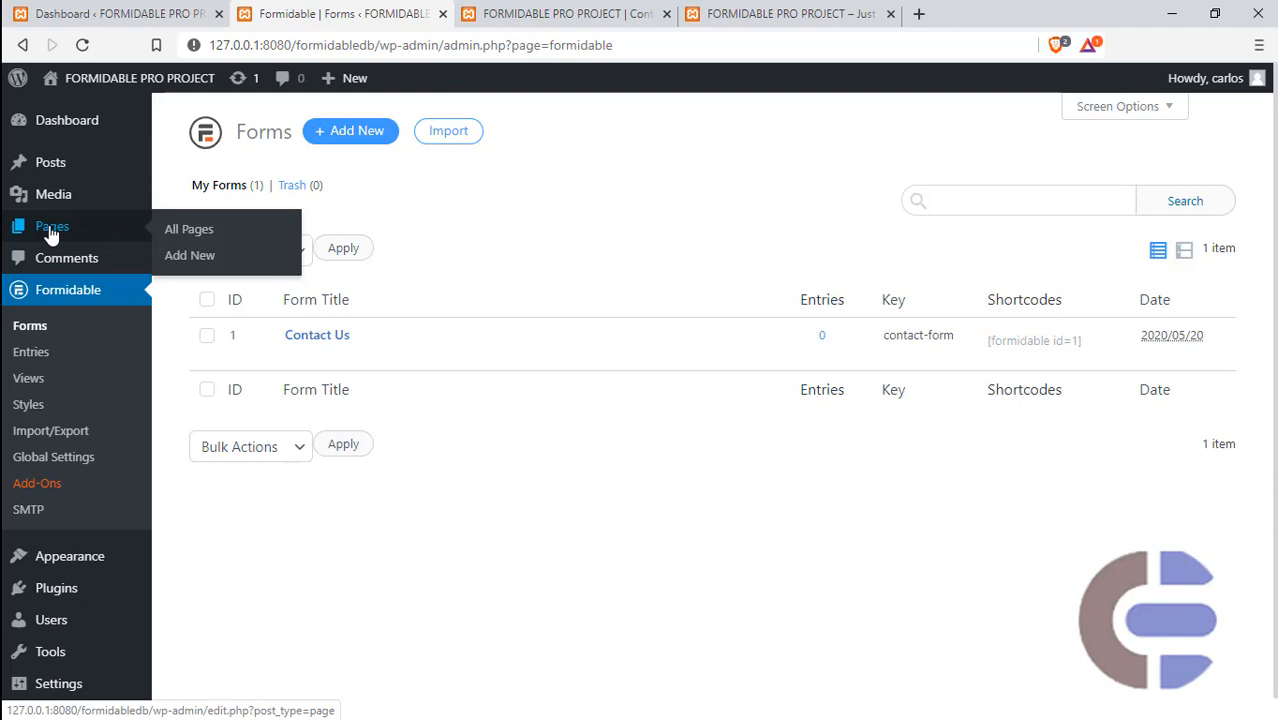
left_click(53, 230)
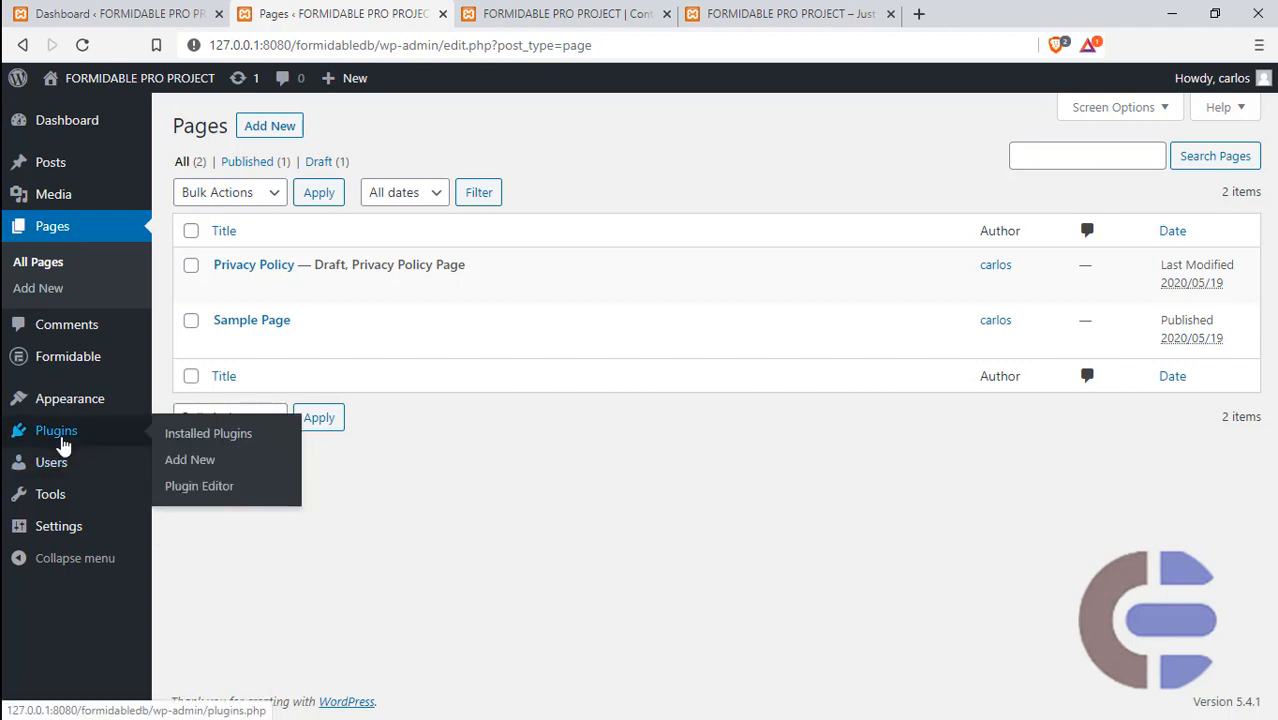
Go to the installed plugins and open the upload form for adding a new plugin.
left_click(60, 438)
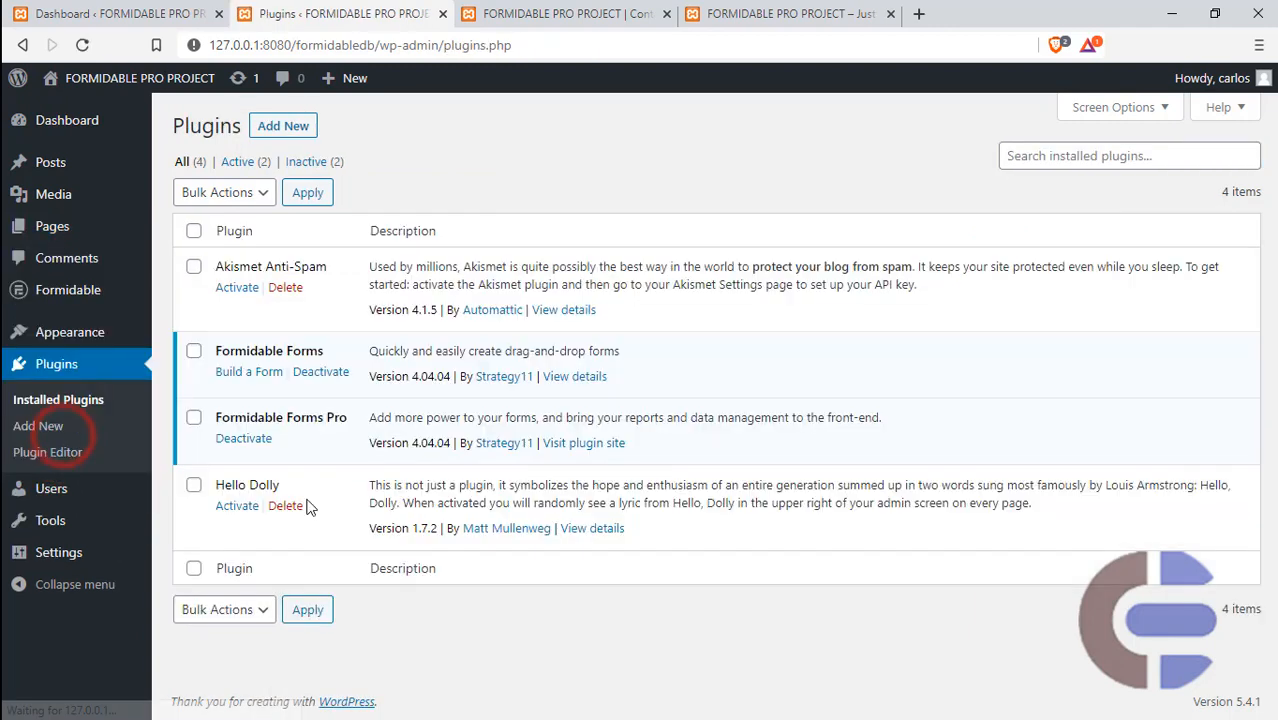
left_click(299, 127)
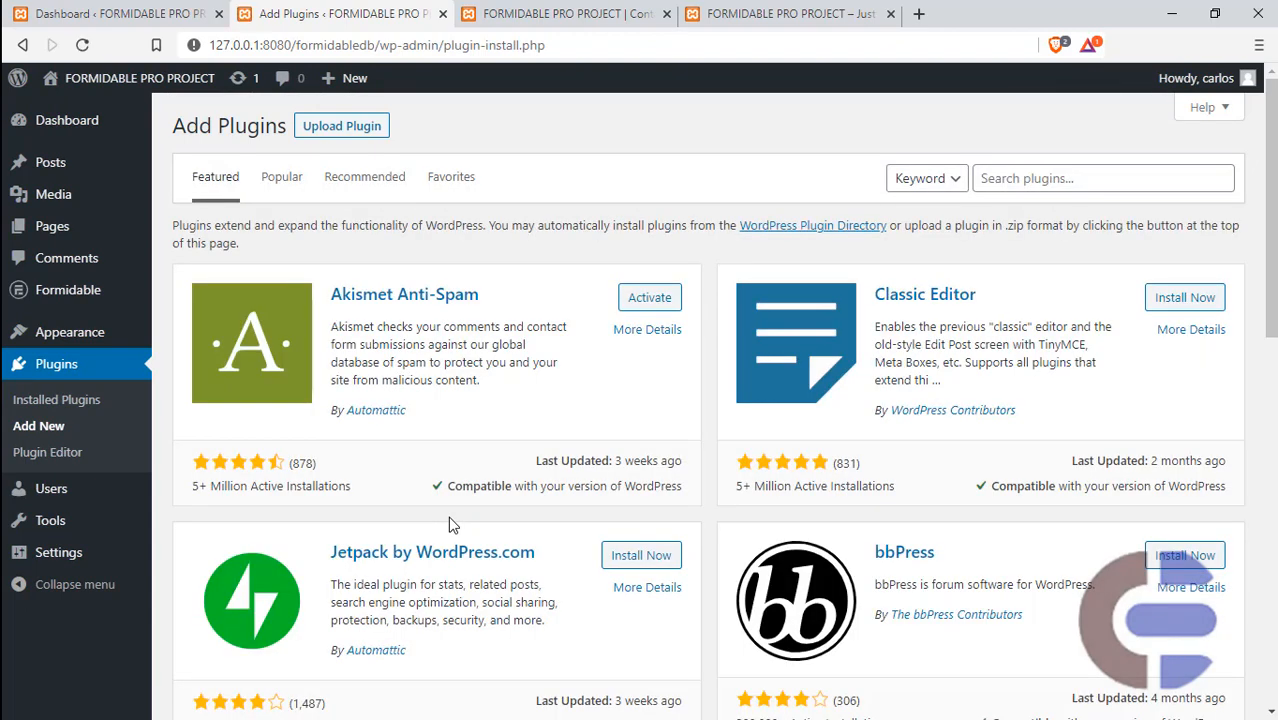
left_click(345, 132)
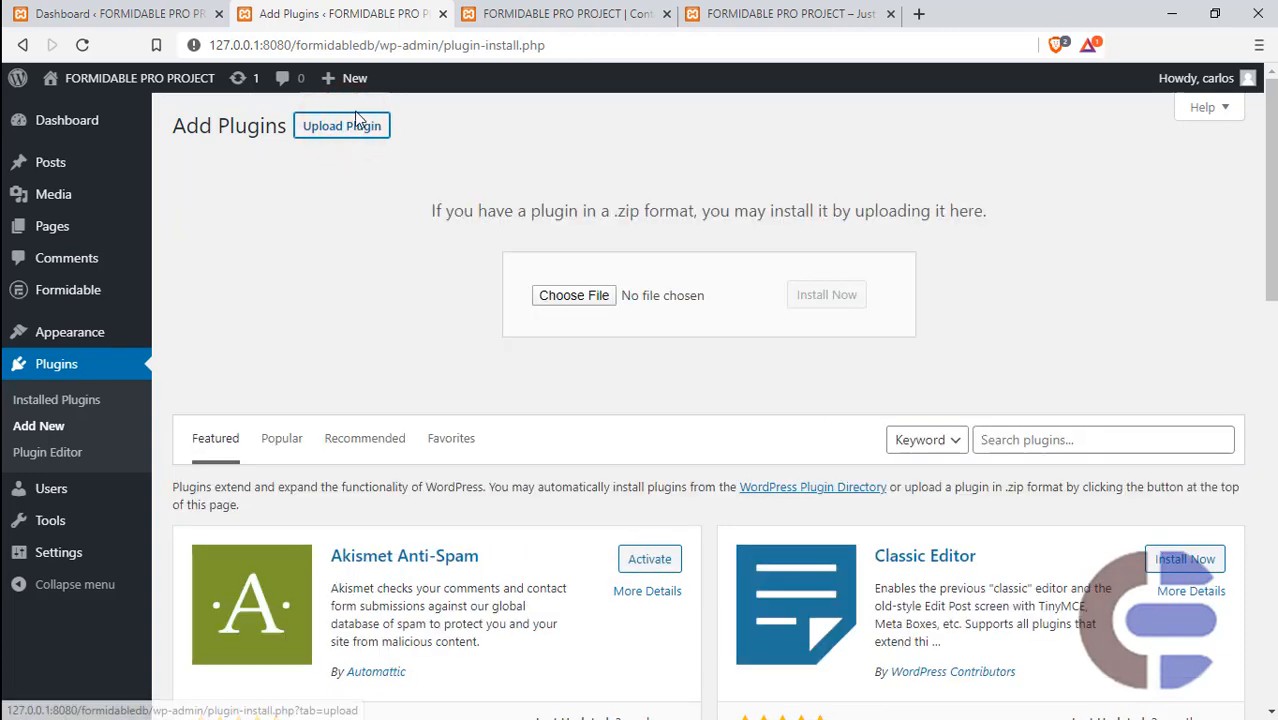
Choose js_composer.zip from the FFP folder in Documents and try to install it as a plugin.
left_click(569, 298)
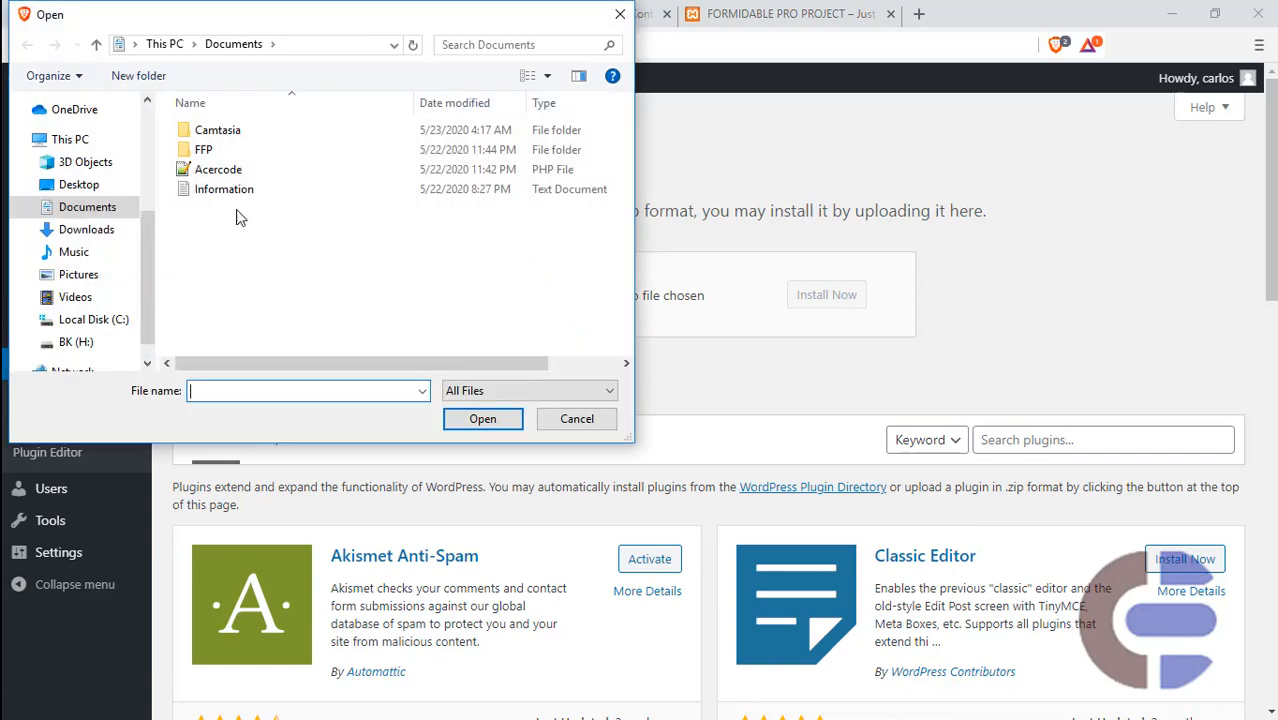
double_click(224, 150)
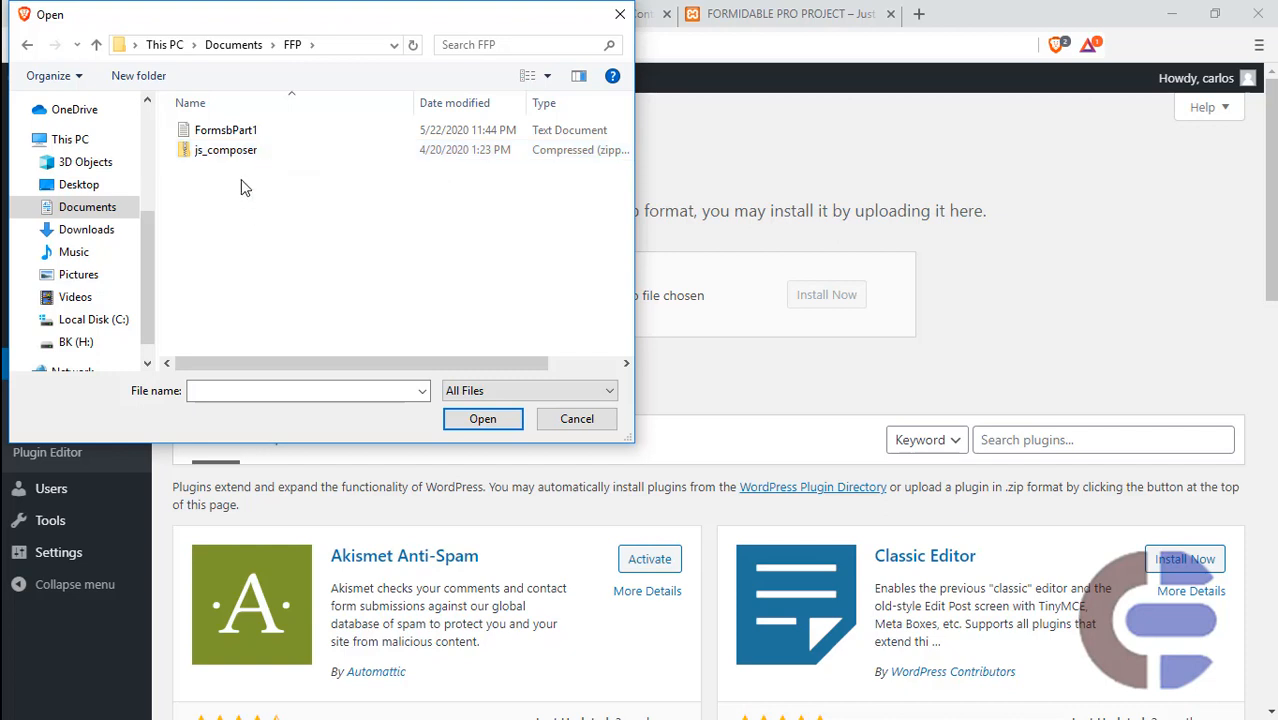
double_click(231, 152)
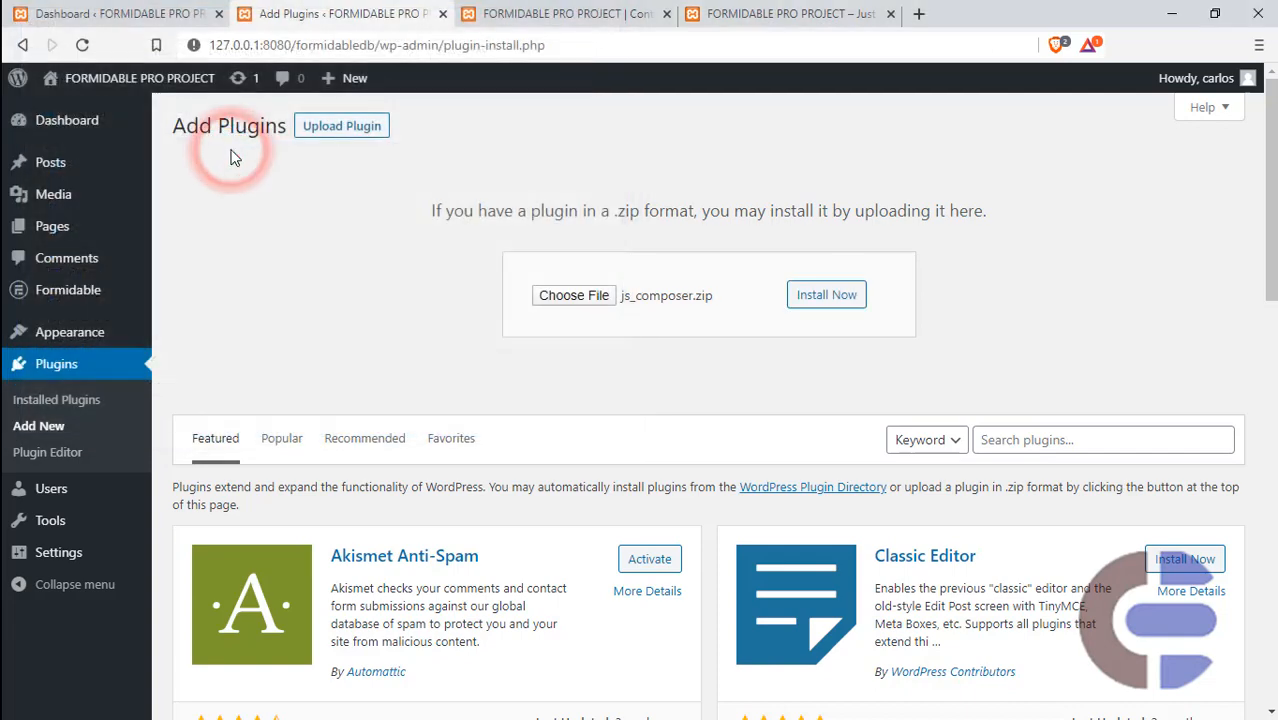
left_click(814, 297)
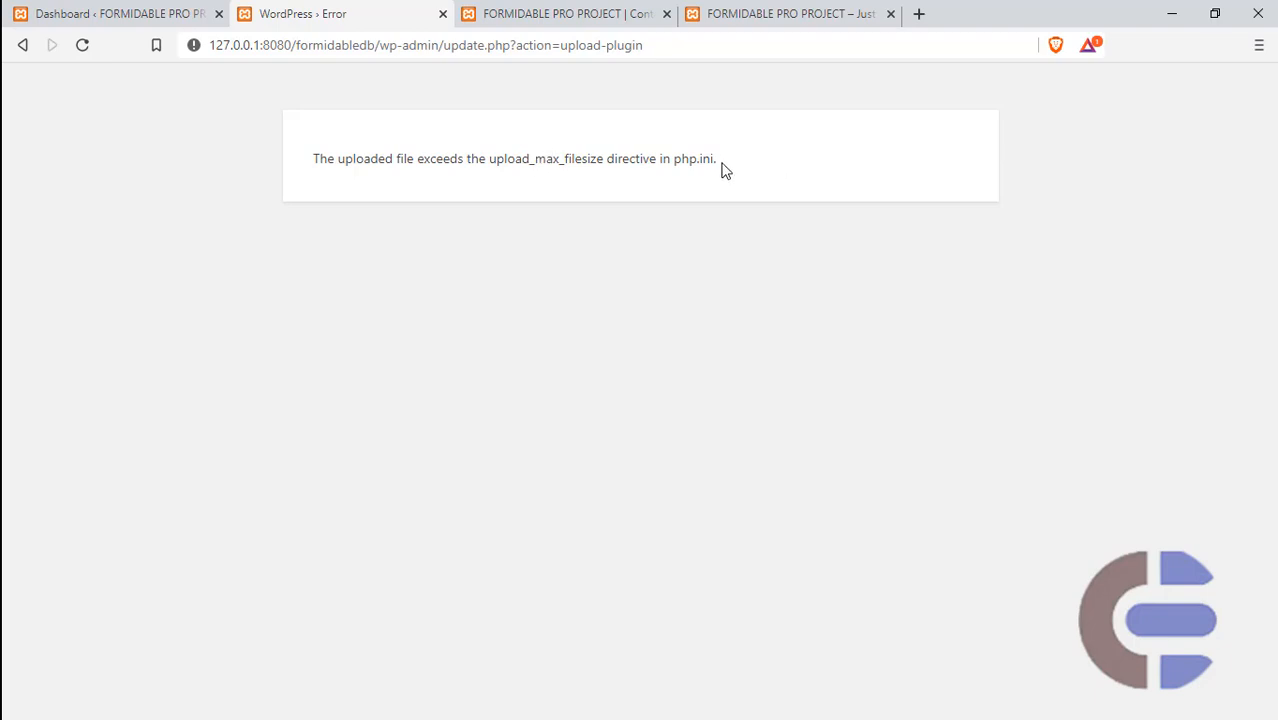
Return to the plugin upload form and try to install js_composer.zip again.
left_click_drag(714, 160, 672, 160)
key("alt+Left")
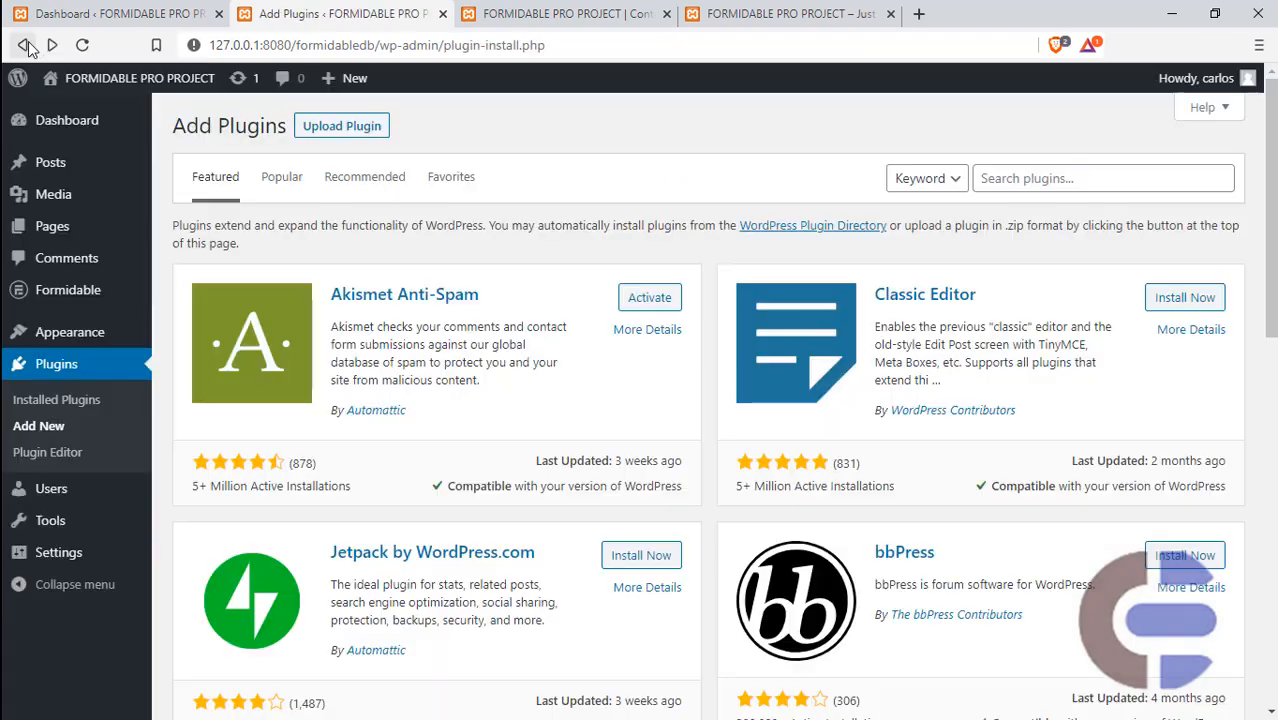
left_click(364, 127)
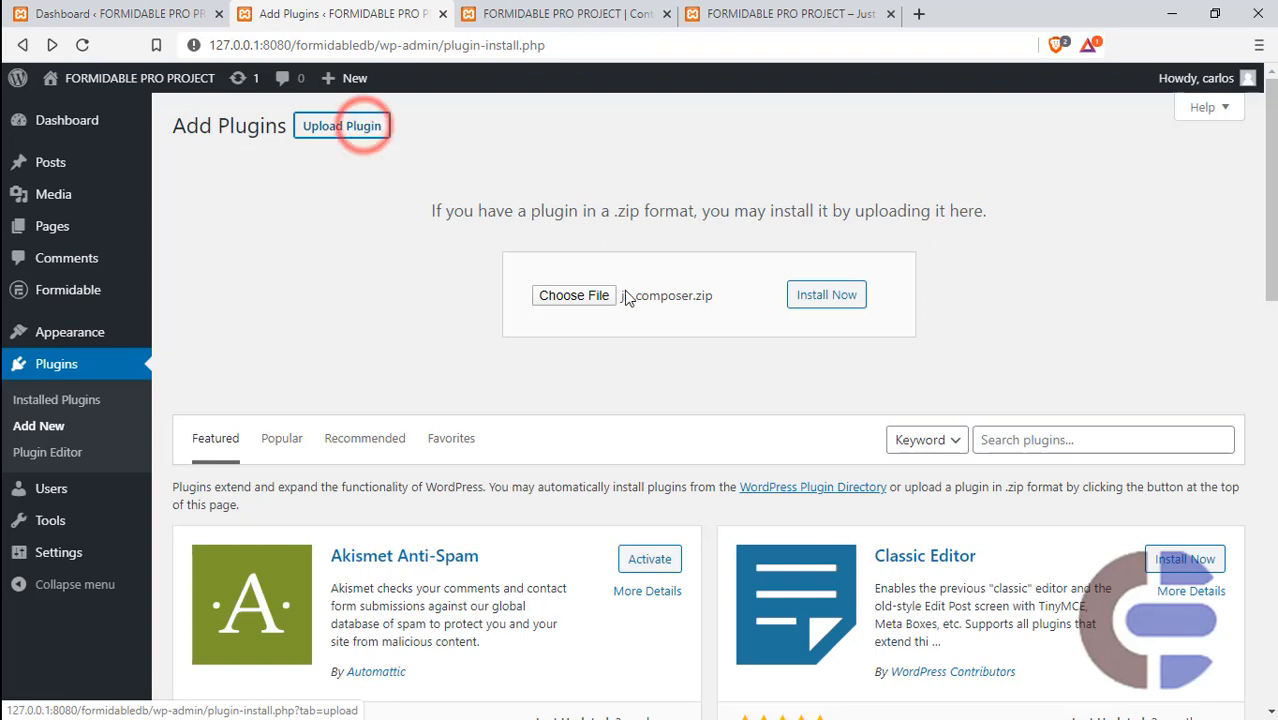
left_click(812, 295)
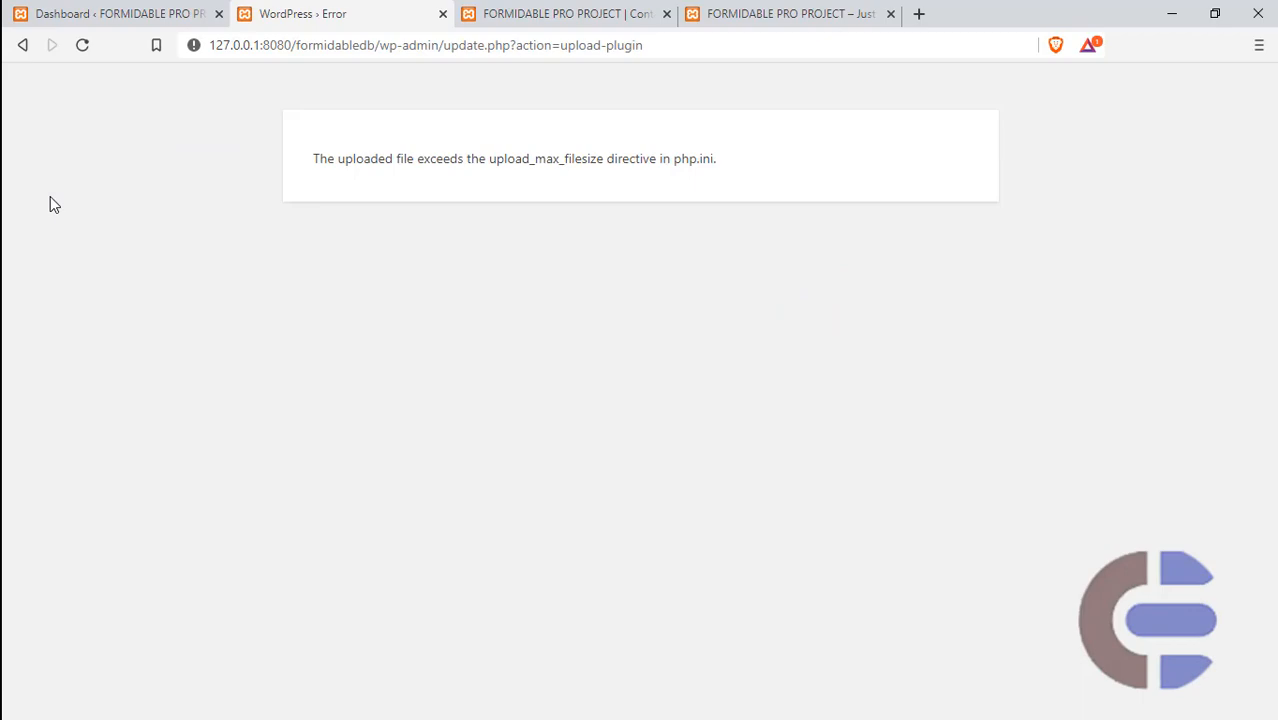
Switch to the XAMPP Control Panel and open Apache's PHP configuration file, php.ini, for editing.
key("super")
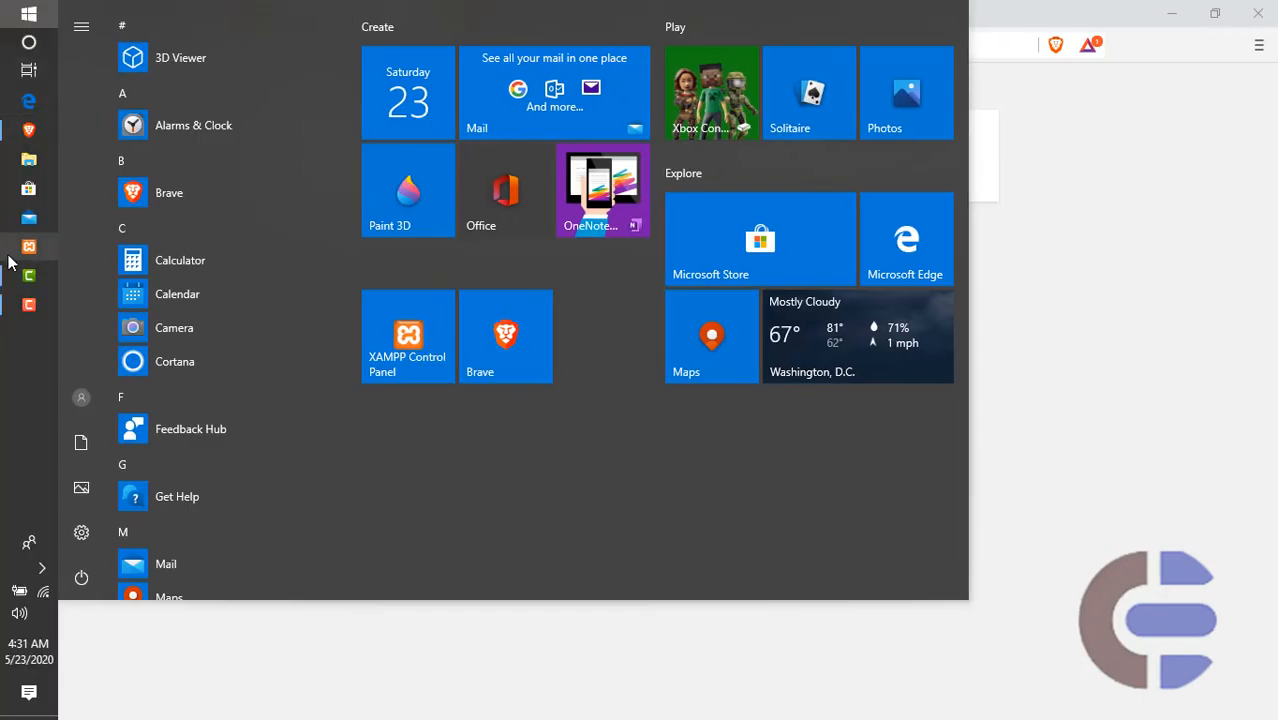
left_click(28, 250)
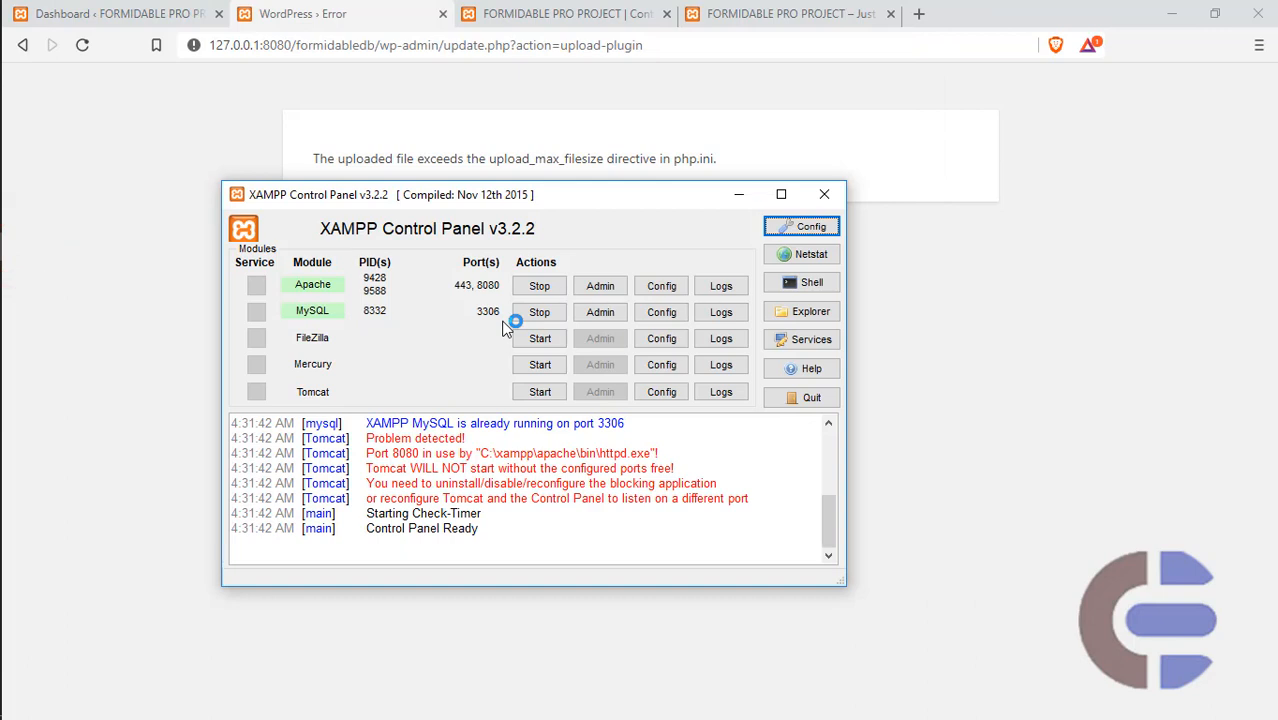
left_click(656, 290)
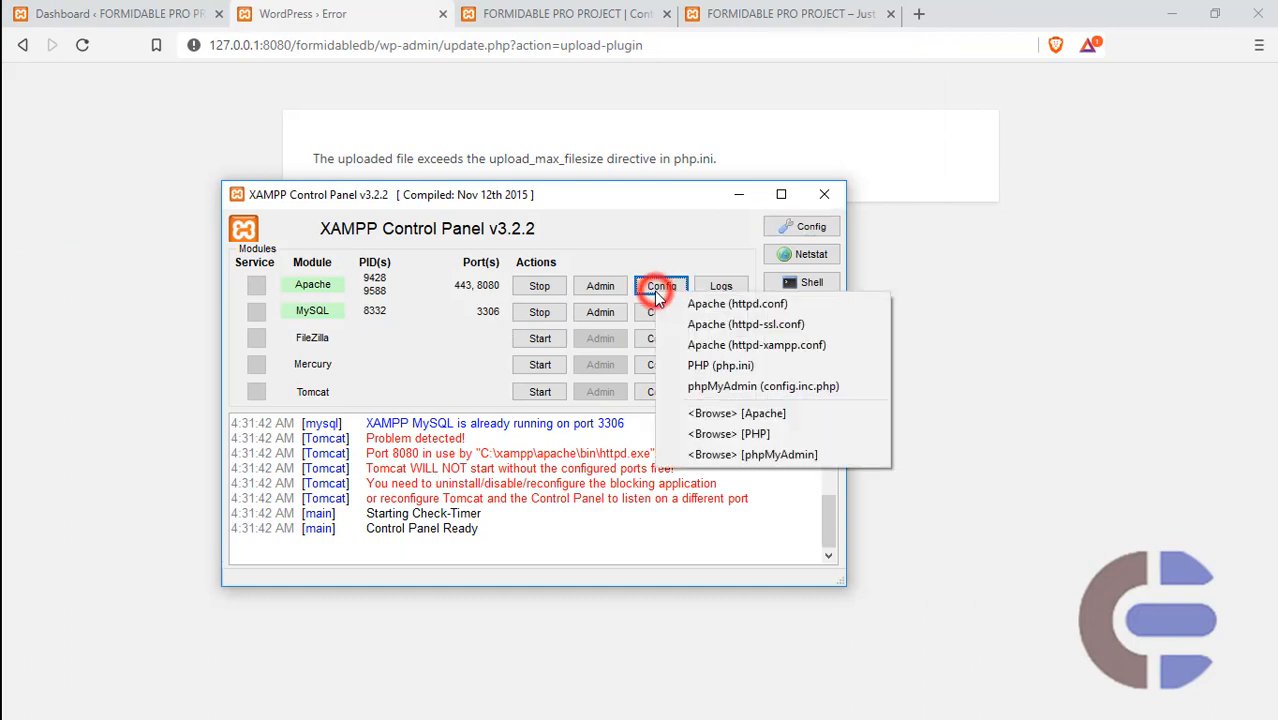
left_click(707, 366)
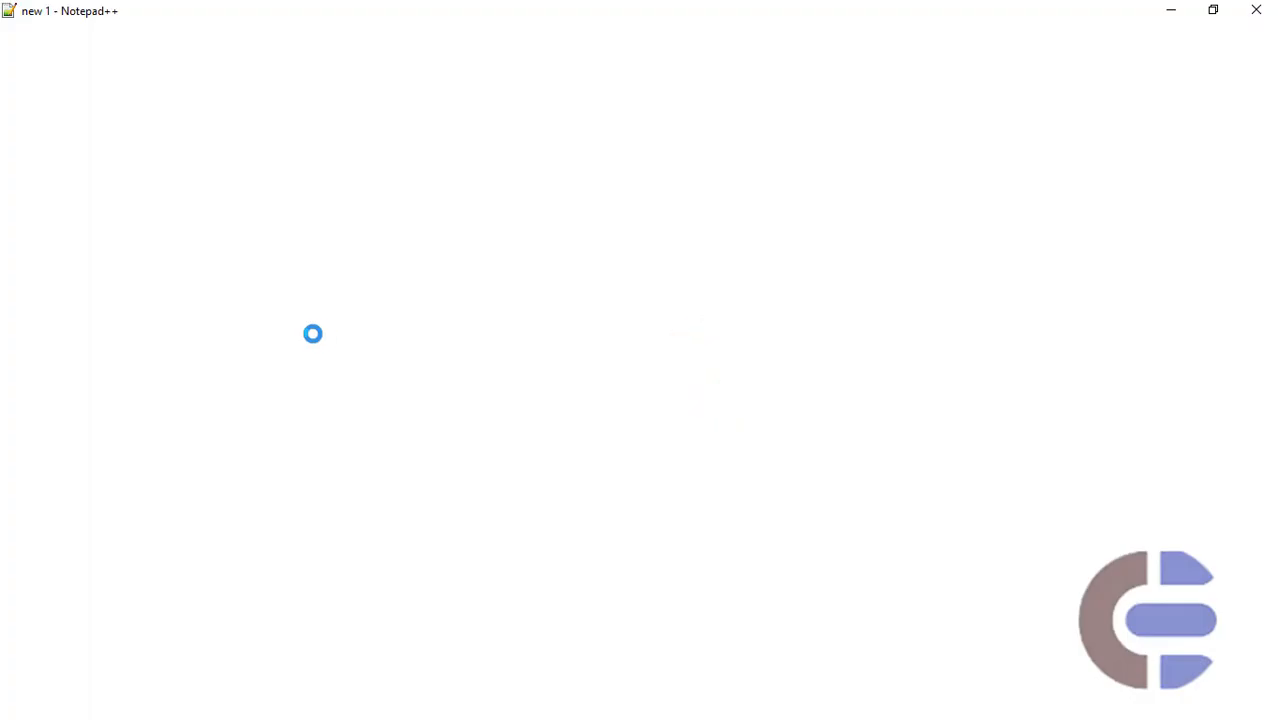
Search php.ini for "max", counting the matches and jumping to the next occurrence.
scroll(315, 340, "down", 20)
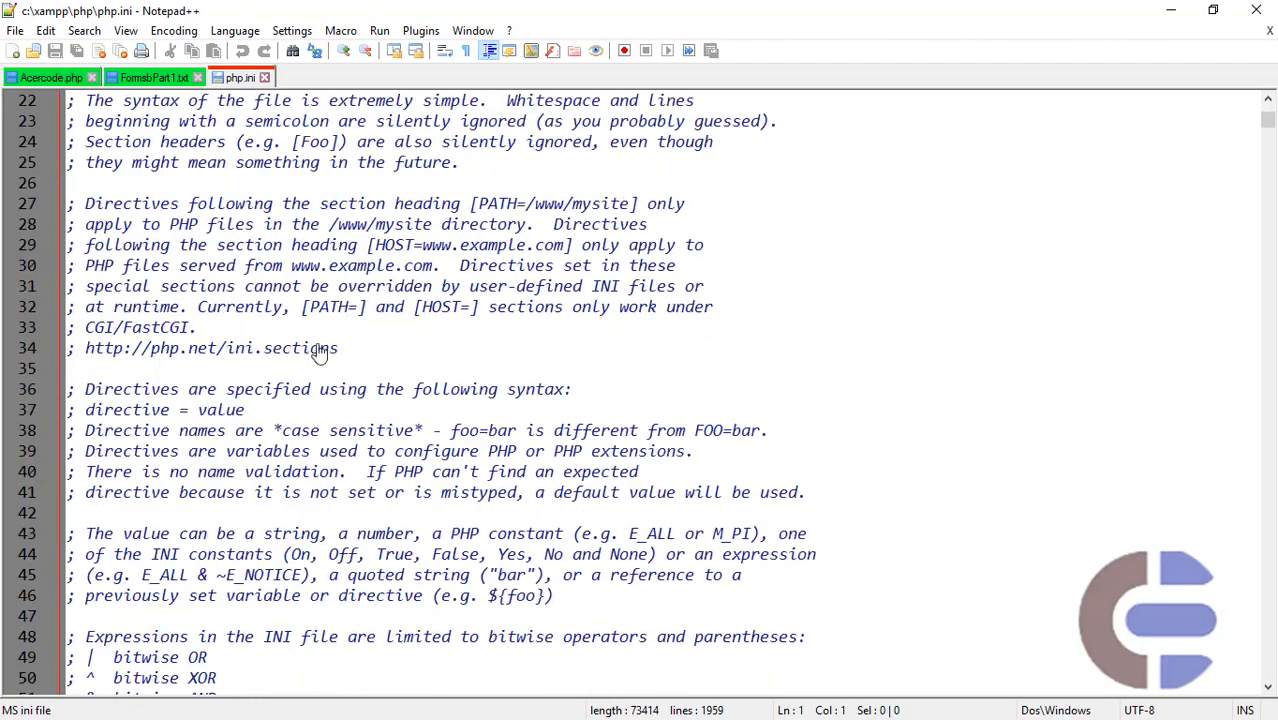
scroll(318, 344, "down", 20)
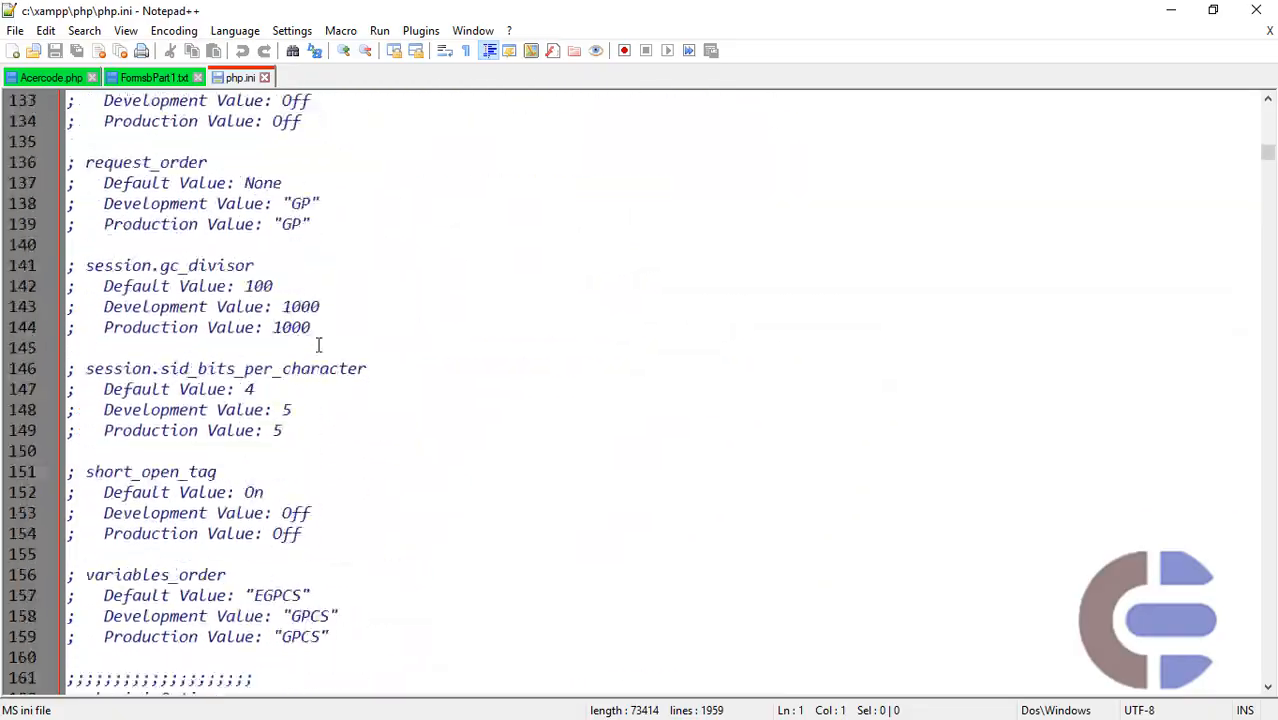
scroll(318, 344, "down", 20)
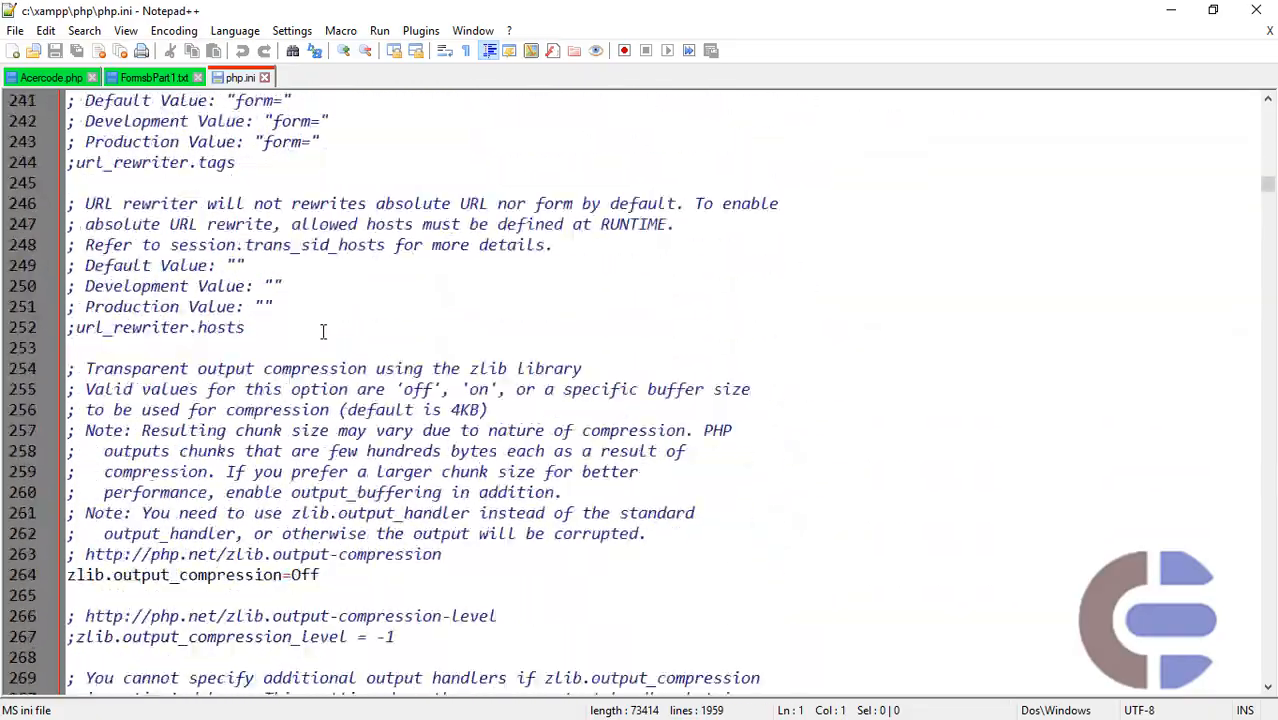
scroll(323, 332, "down", 12)
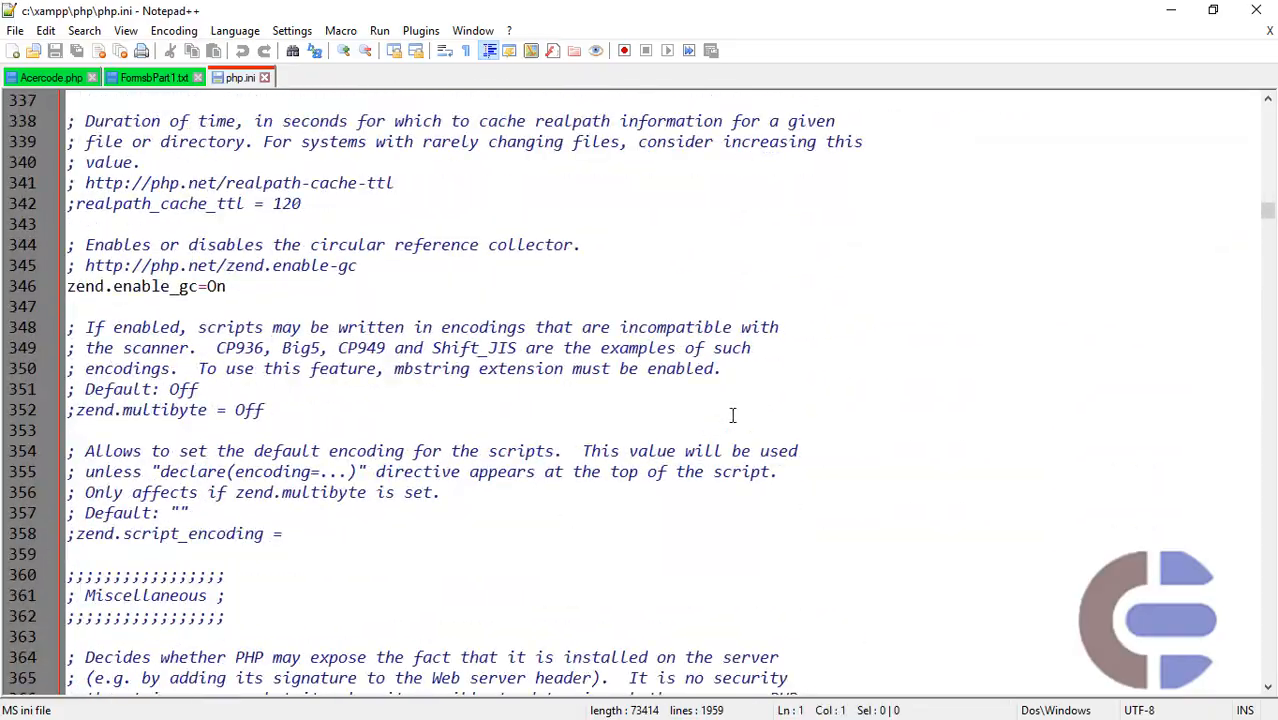
left_click(738, 403)
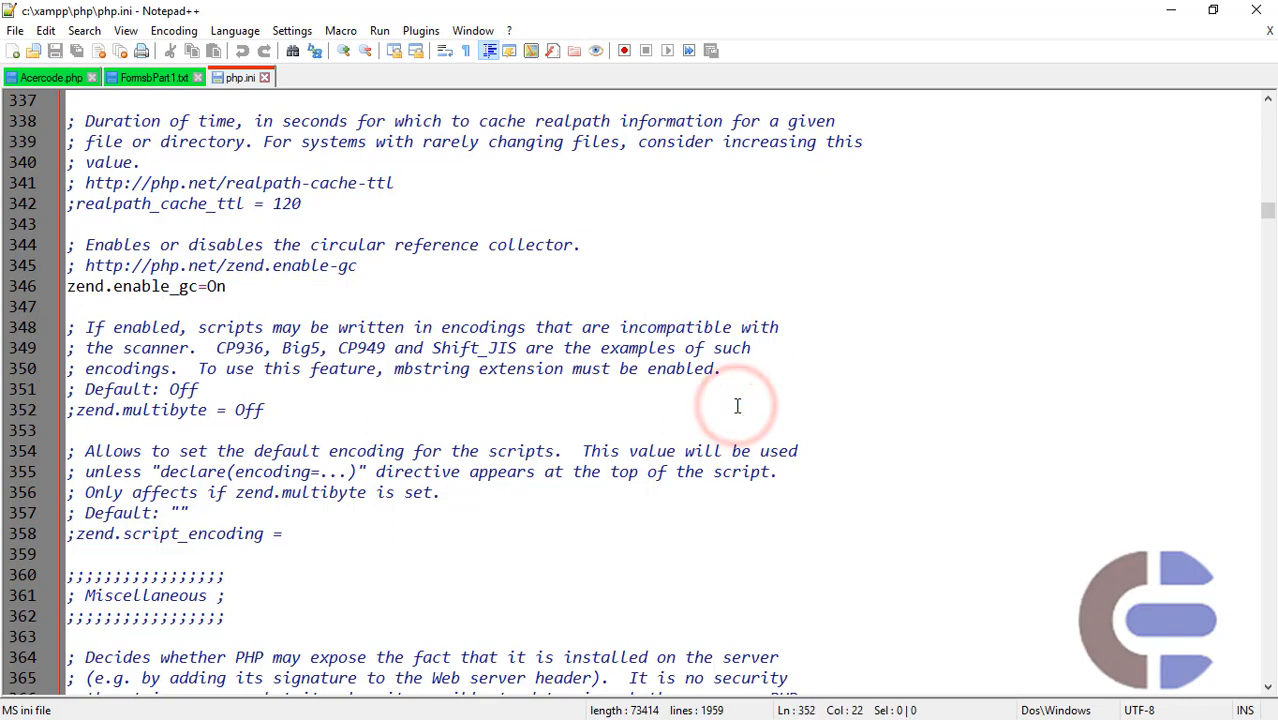
key("ctrl+f")
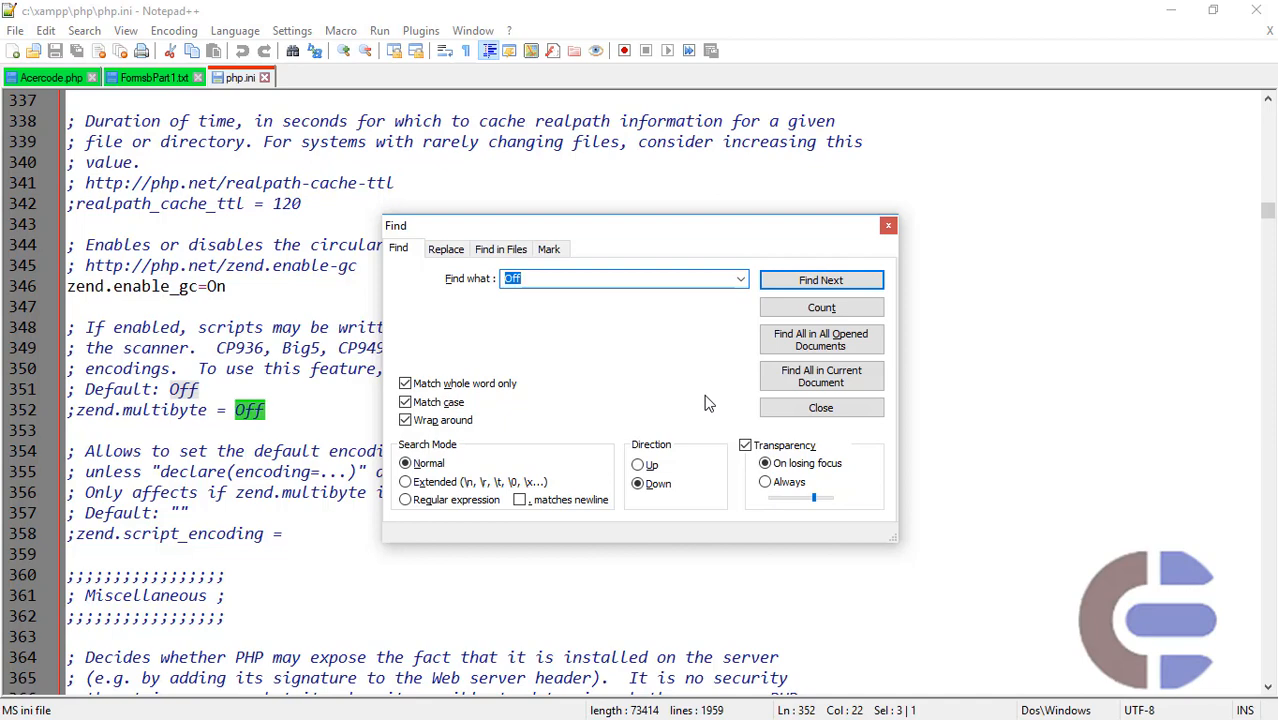
type("max")
left_click(790, 306)
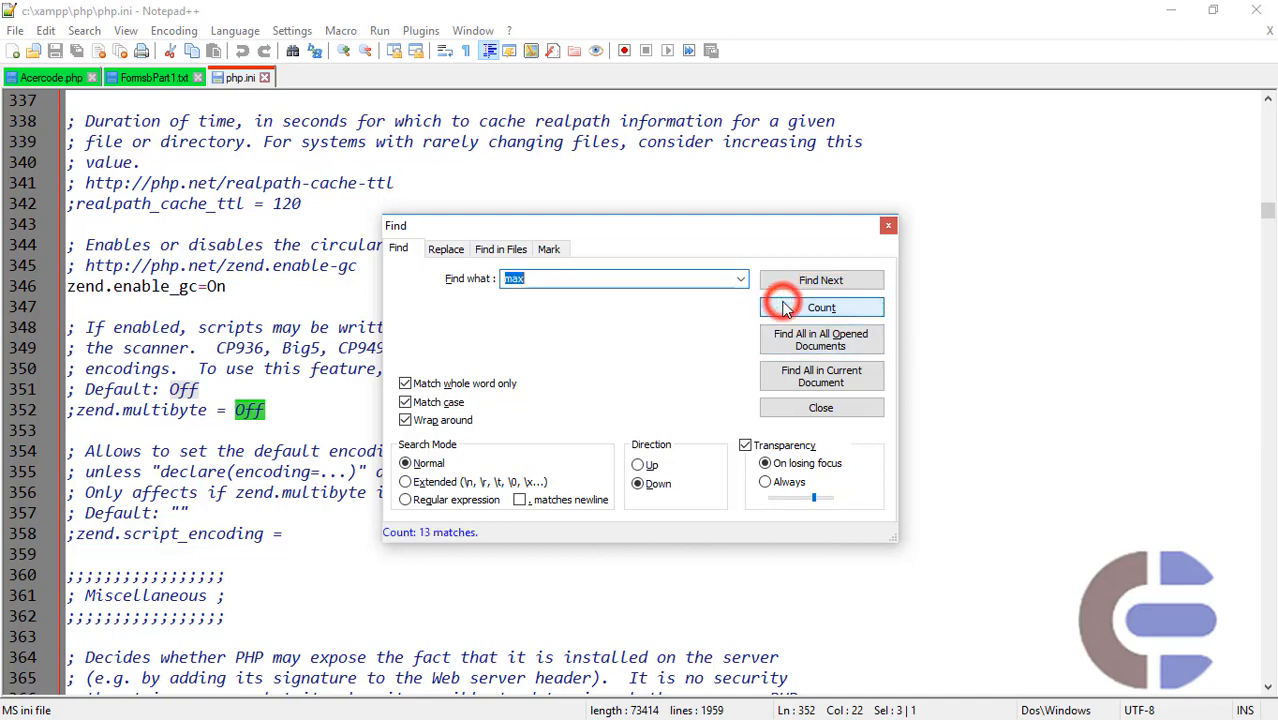
left_click(797, 283)
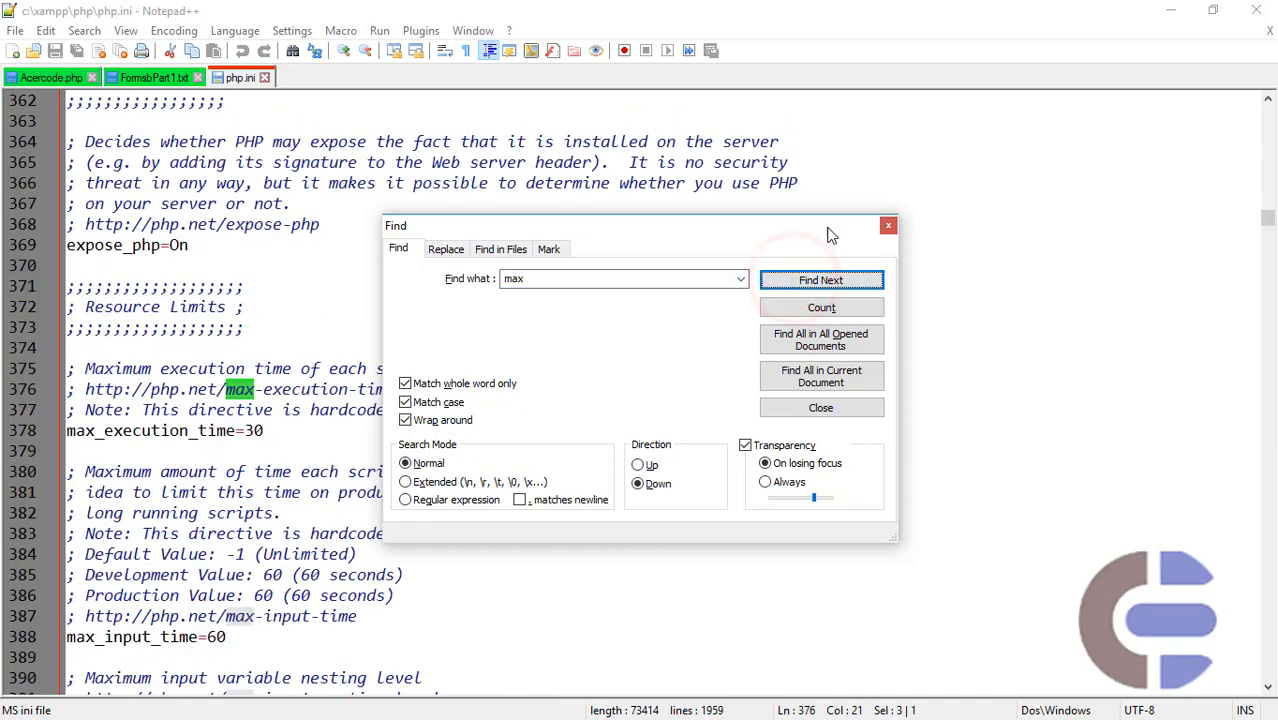
left_click(888, 225)
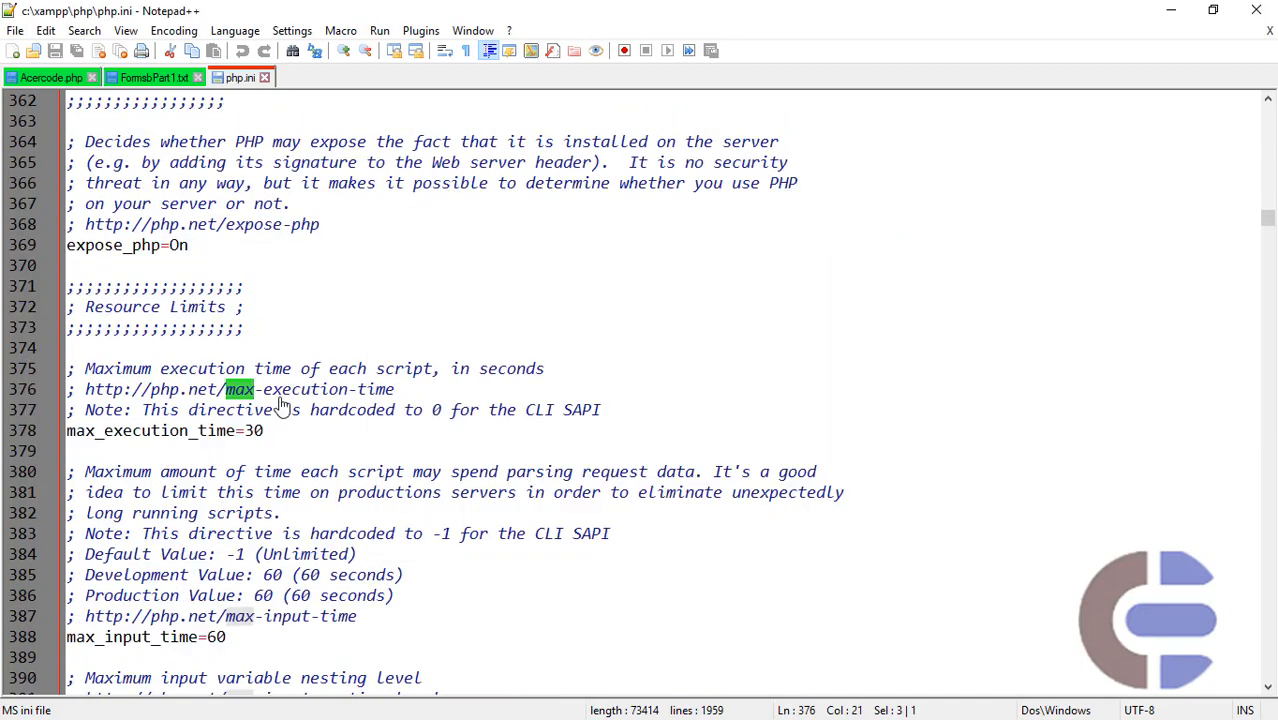
Look through php.ini from the Resource Limits section to the File Uploads section for the upload_max_filesize directive.
scroll(325, 472, "down", 4)
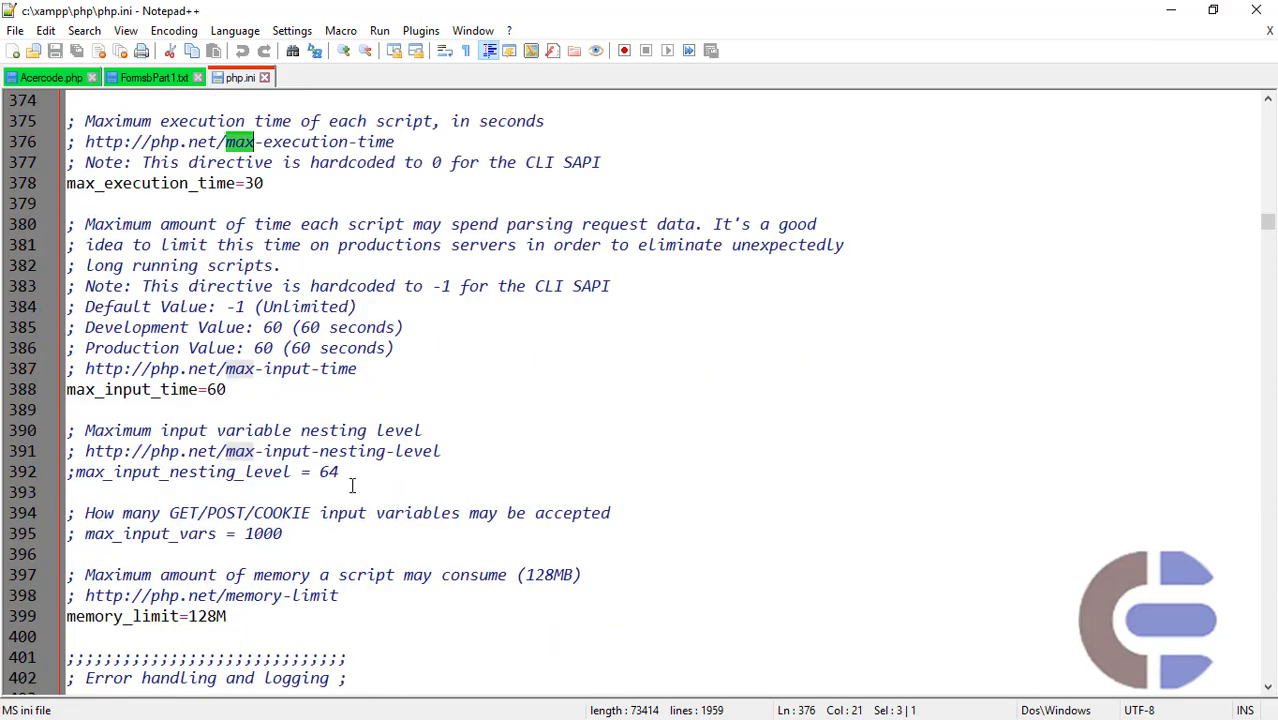
scroll(355, 488, "down", 2)
scroll(378, 500, "down", 20)
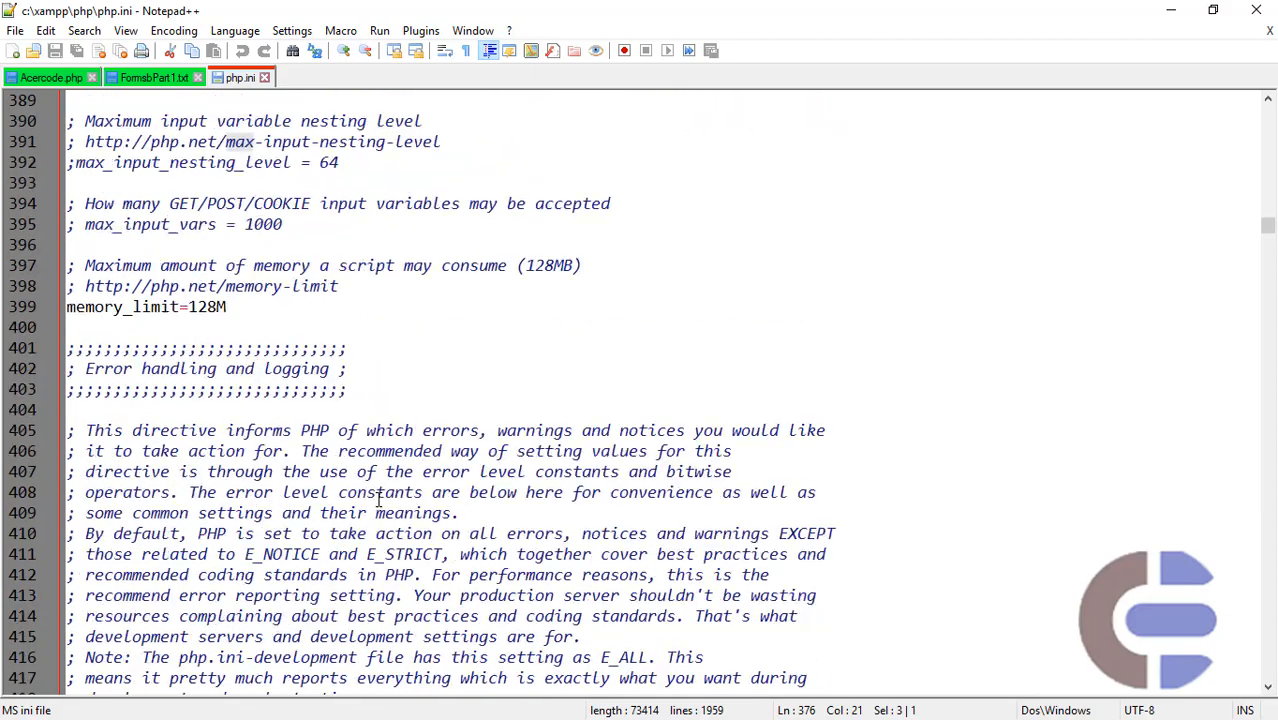
scroll(378, 500, "down", 5)
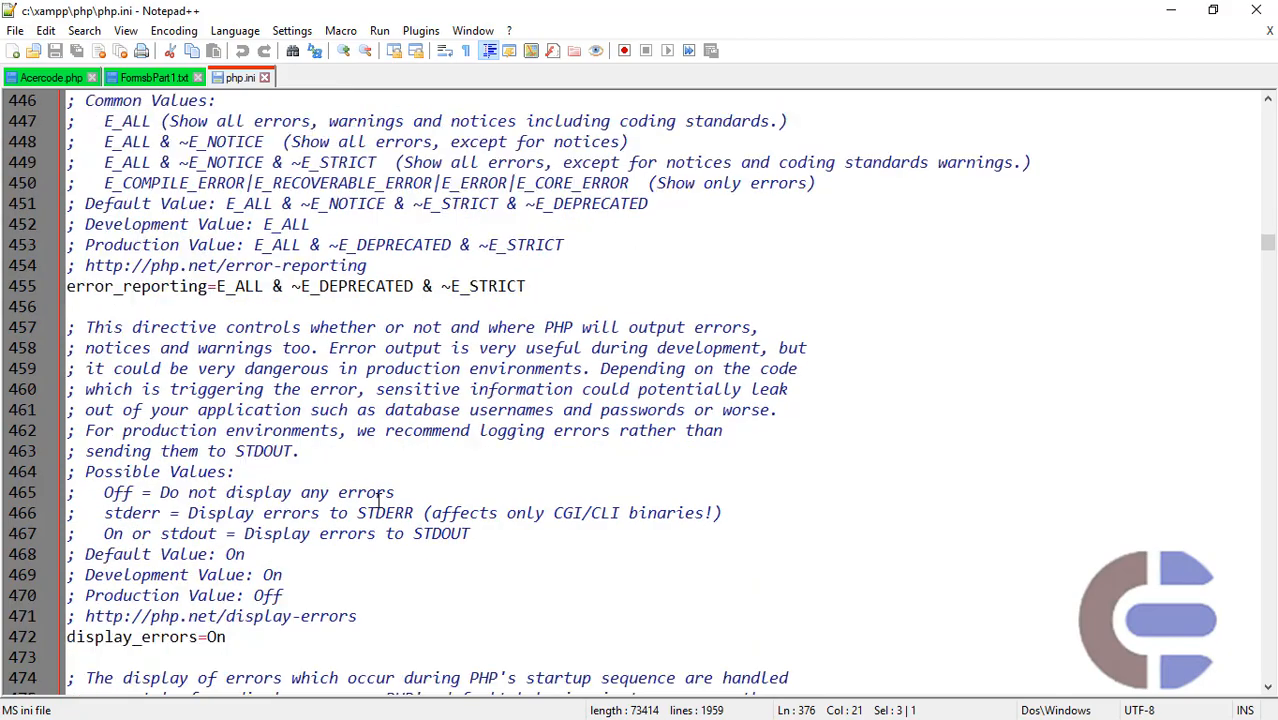
scroll(378, 500, "down", 4)
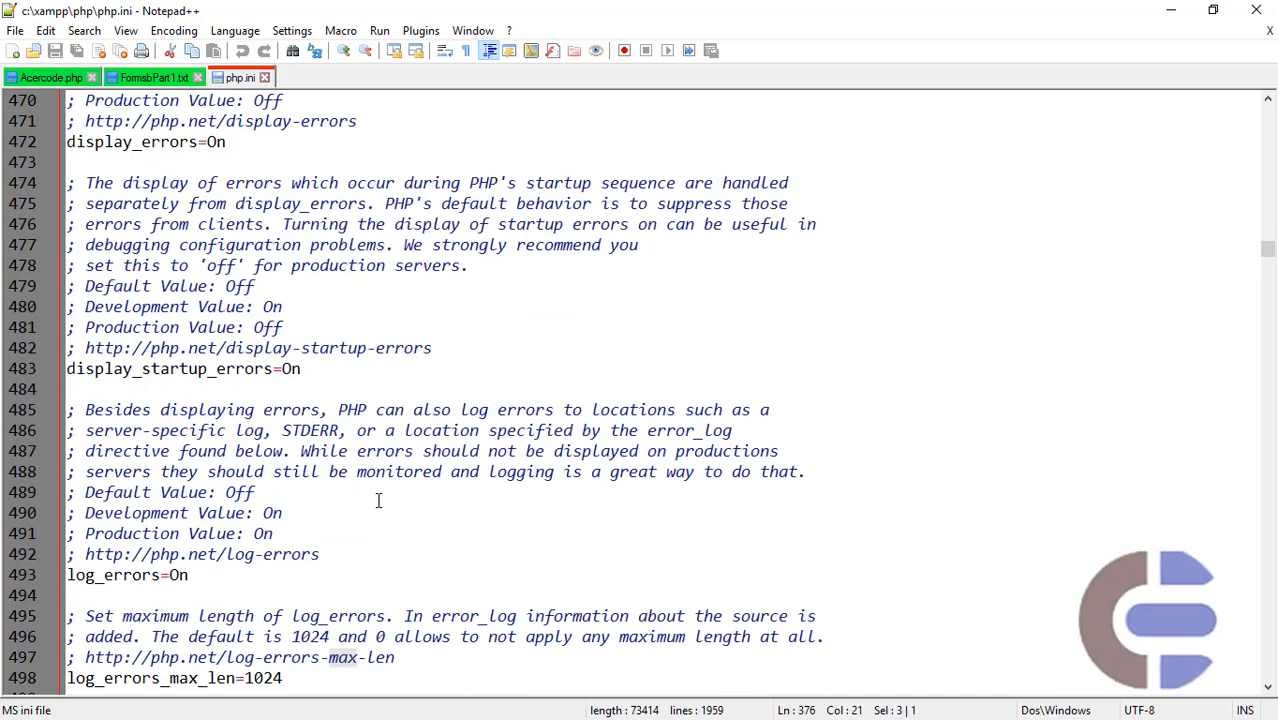
scroll(286, 483, "down", 8)
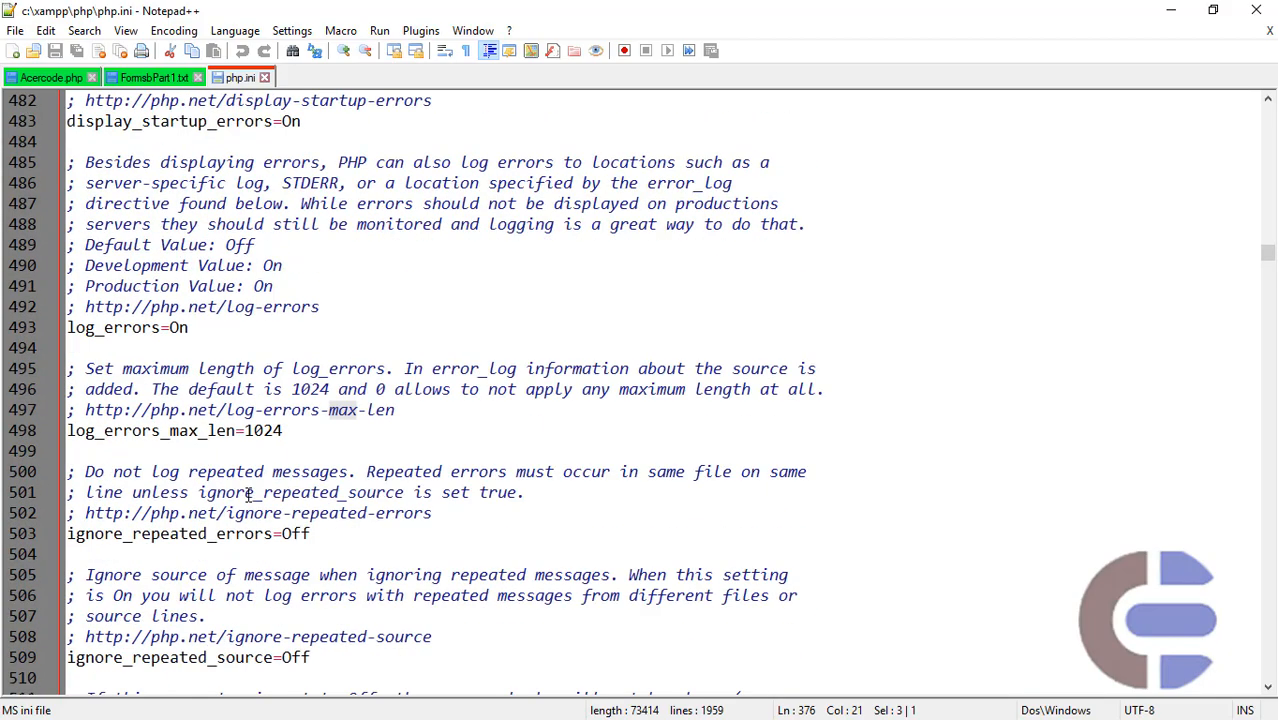
scroll(248, 494, "down", 13)
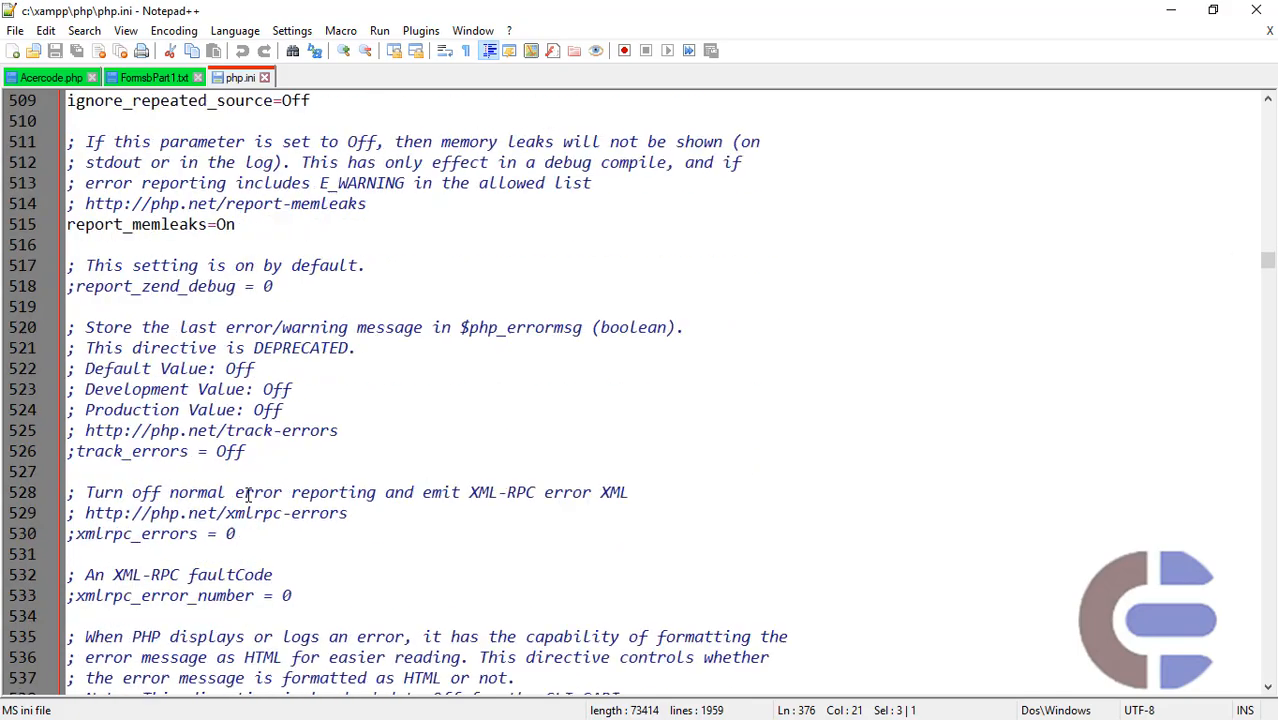
scroll(248, 494, "down", 16)
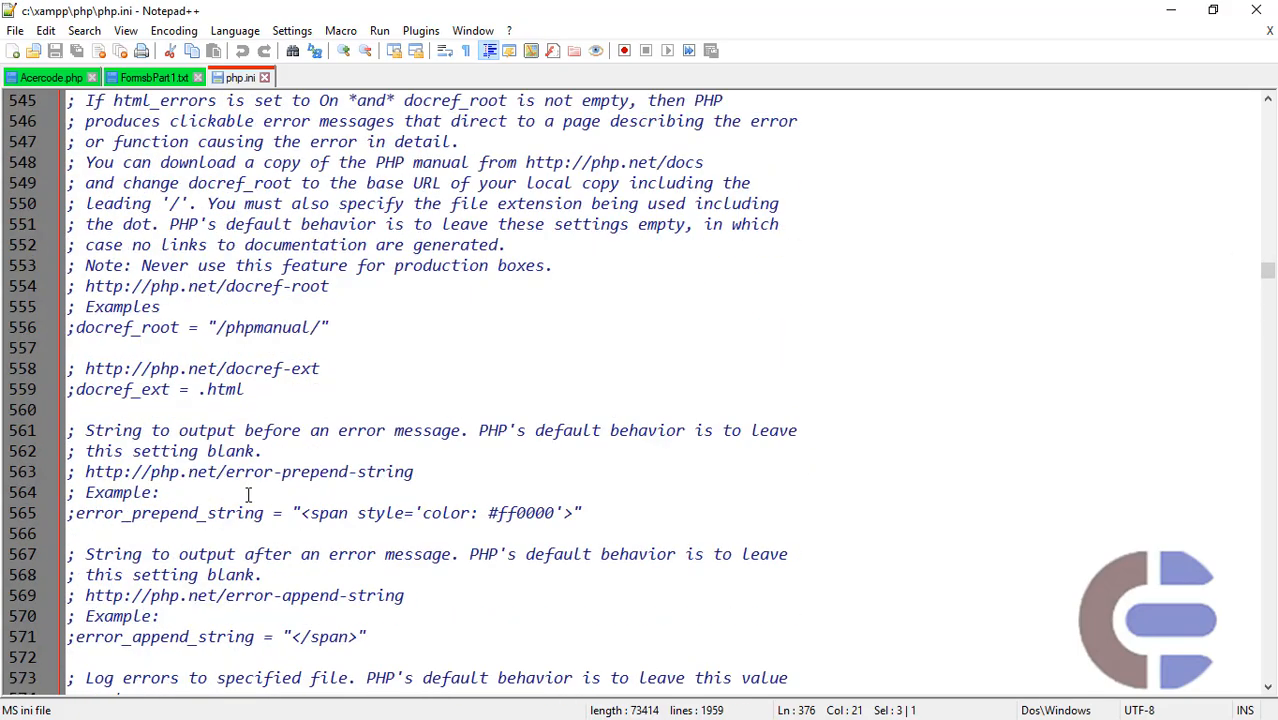
scroll(248, 494, "down", 20)
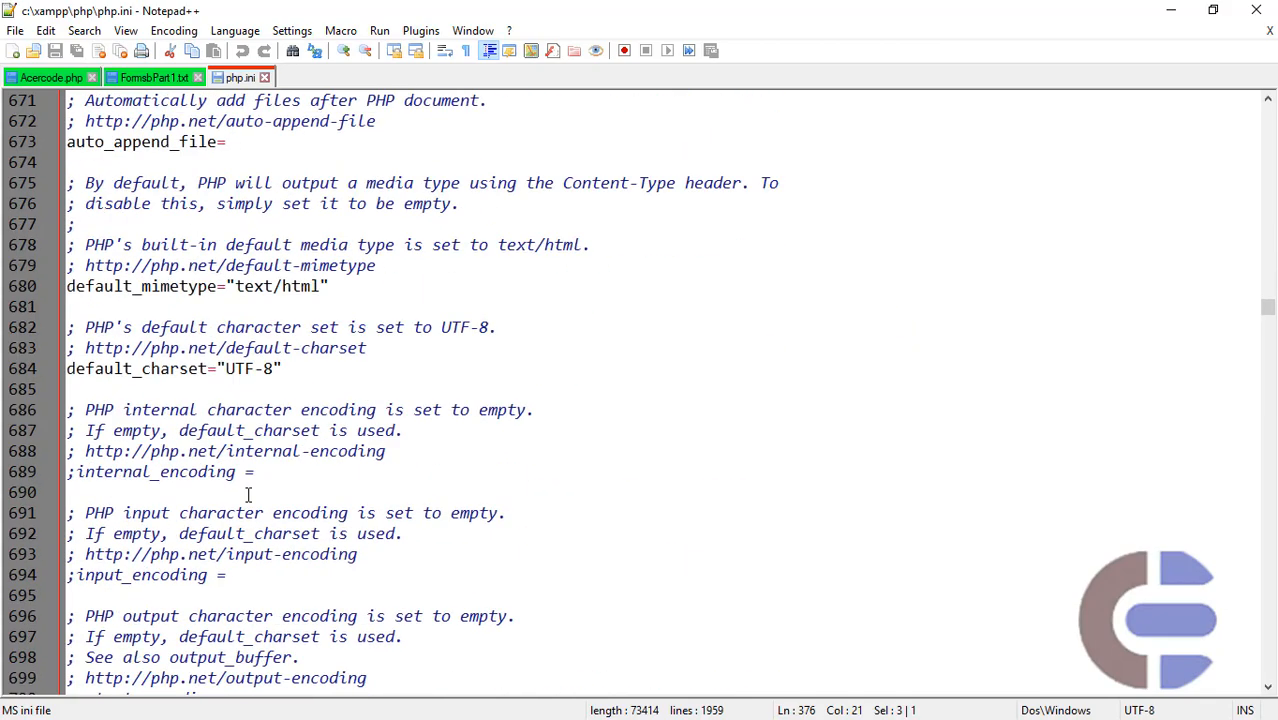
scroll(248, 494, "down", 20)
scroll(248, 494, "down", 2)
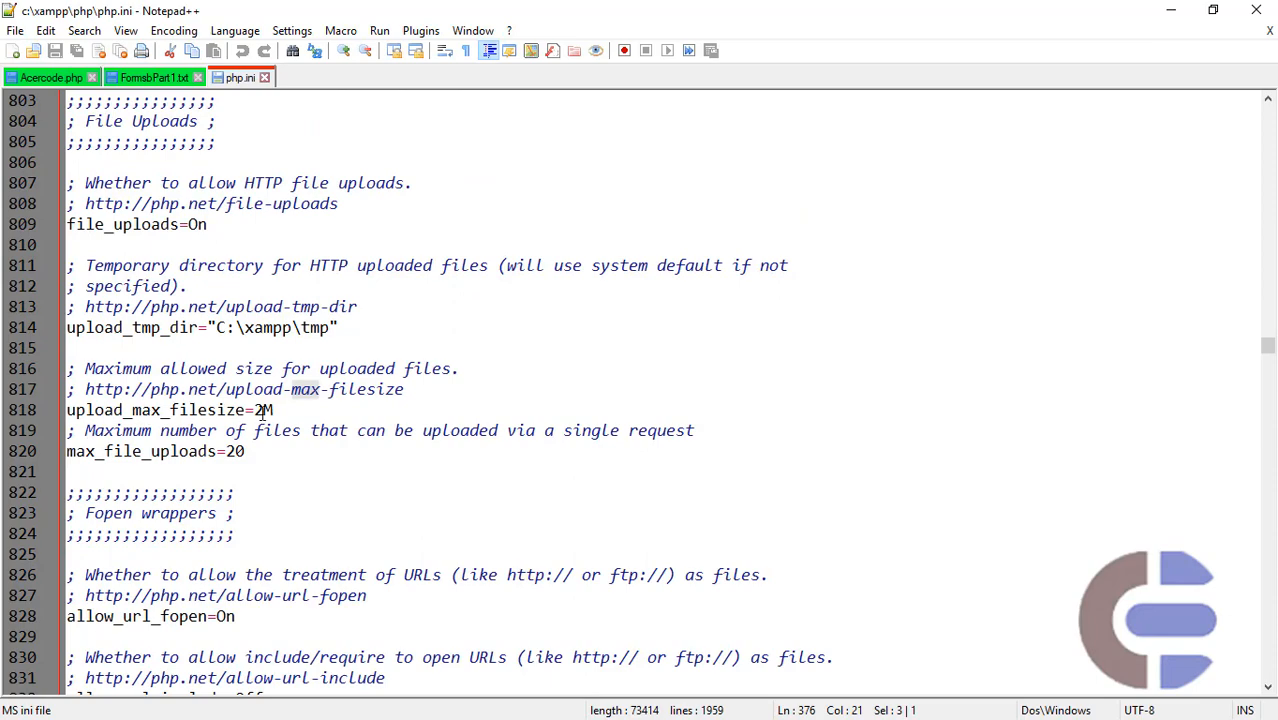
Switch to File Explorer and check the size of js_composer in the FFP folder under Documents, returning to php.ini.
key("super")
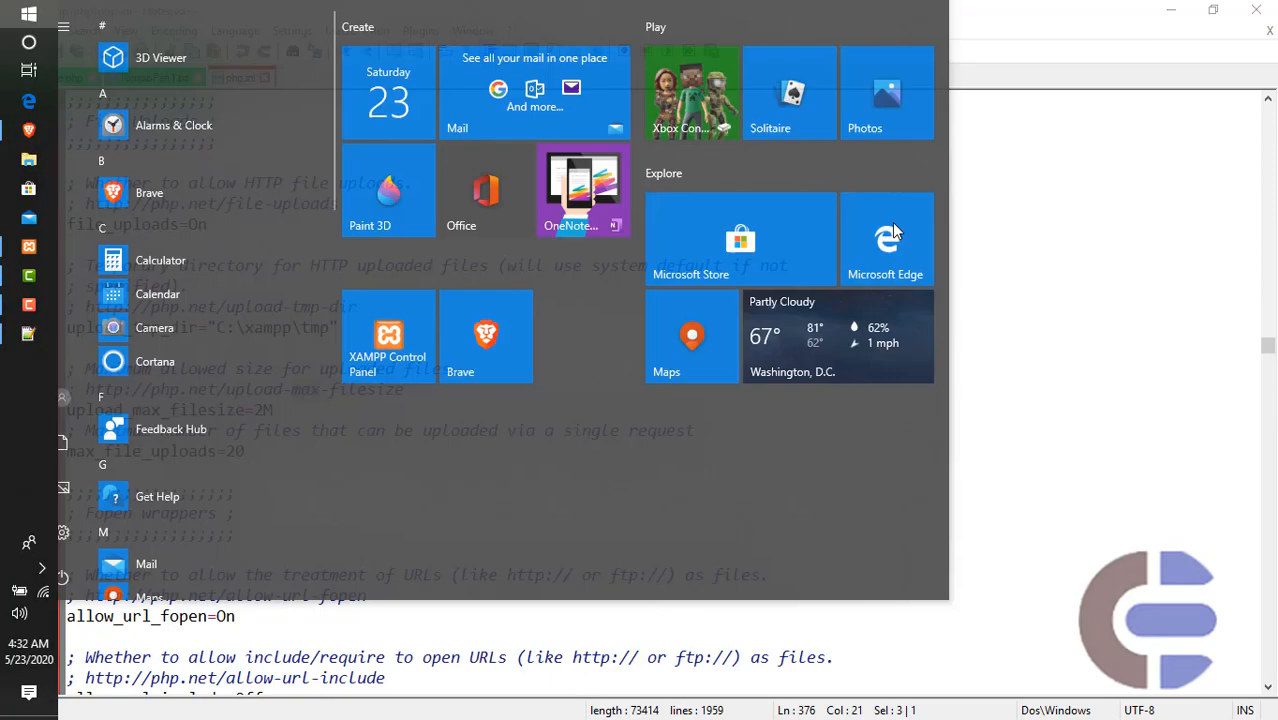
left_click(26, 157)
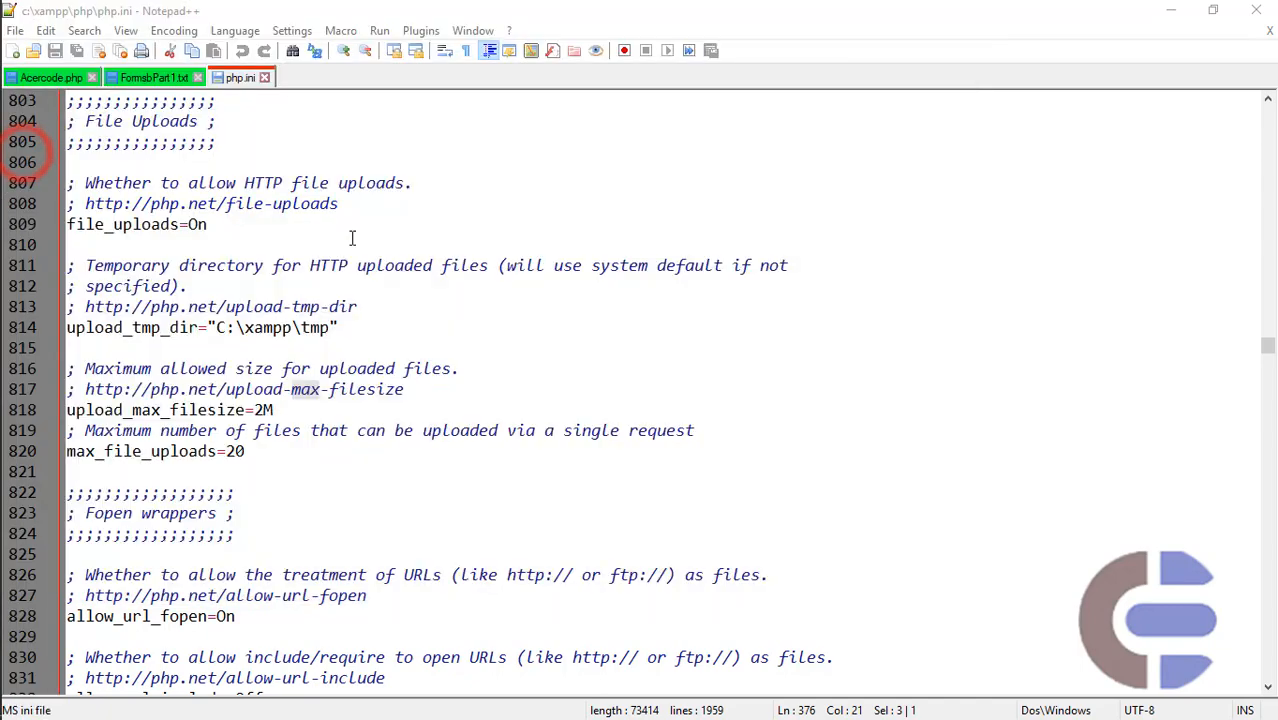
left_click(313, 163)
double_click(313, 163)
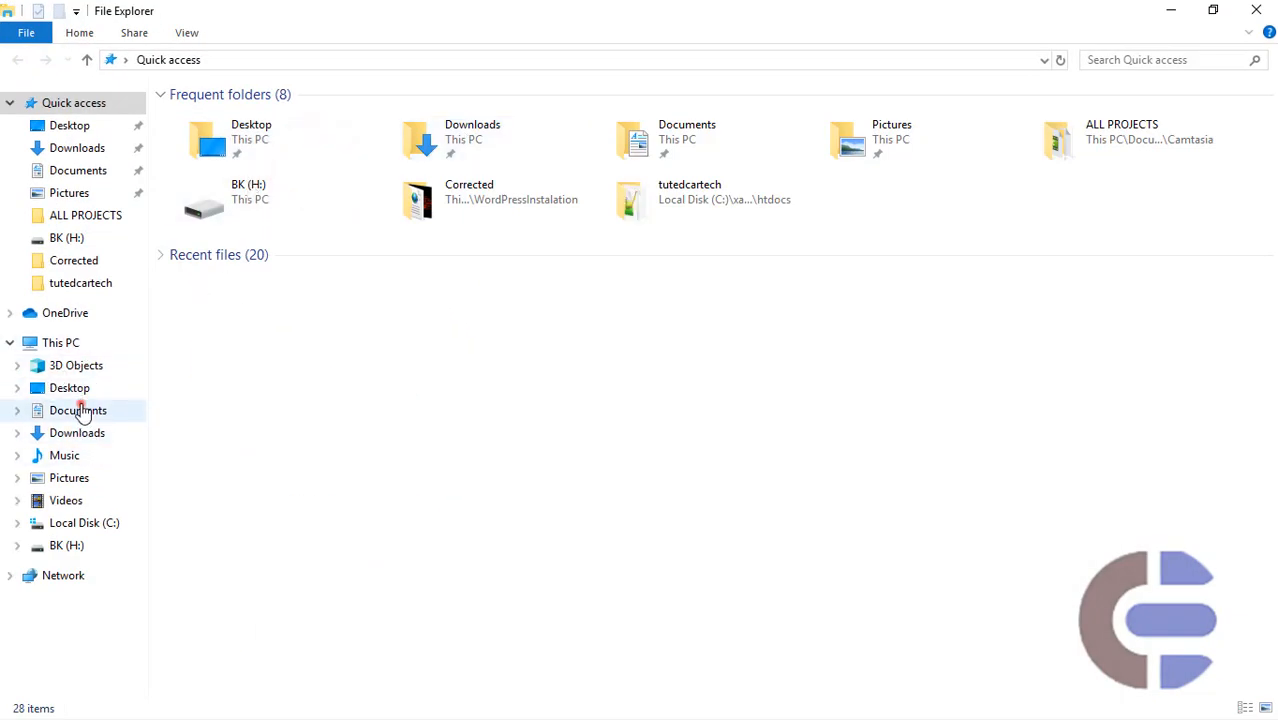
left_click(80, 410)
double_click(200, 132)
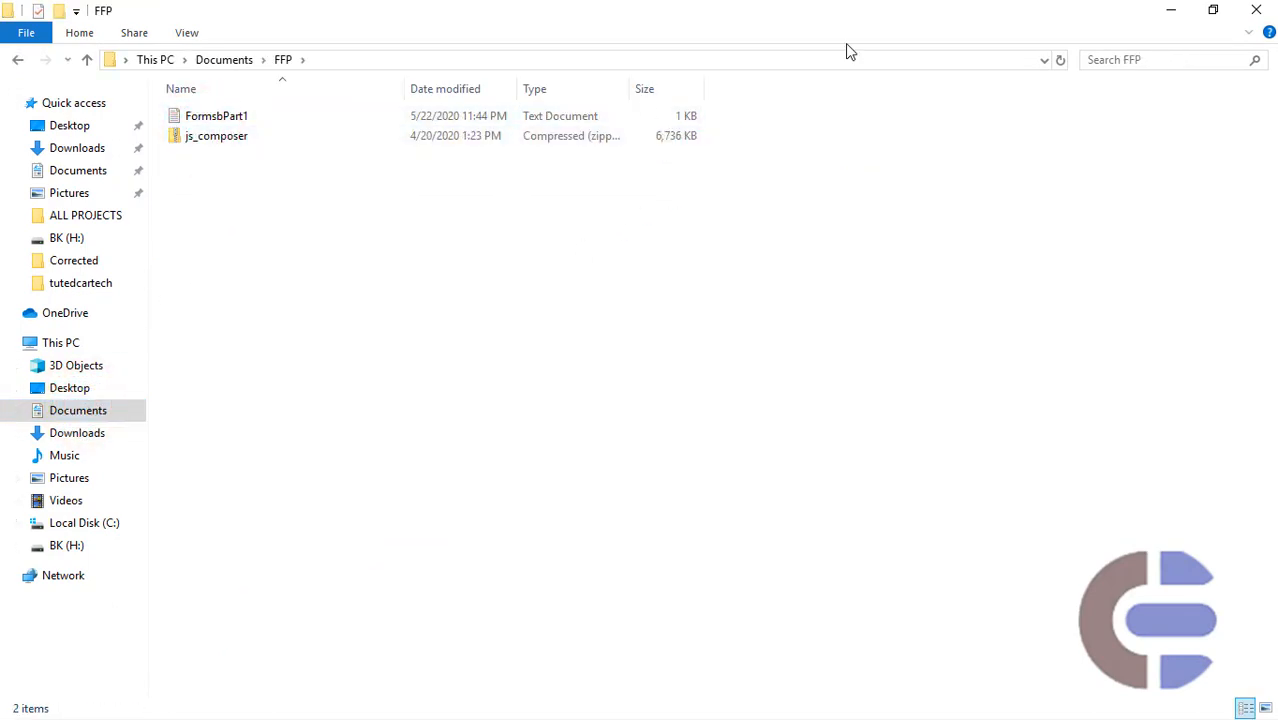
left_click(1170, 10)
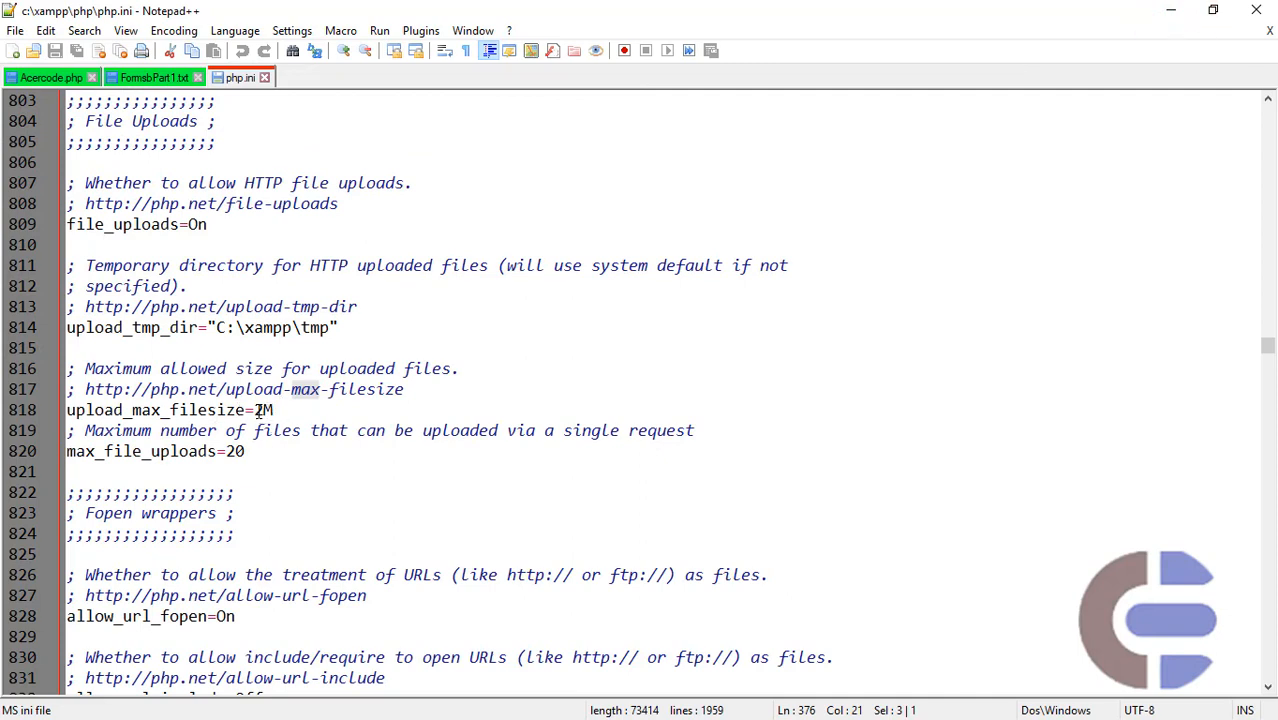
Set upload_max_filesize to 128M in php.ini and save the file.
left_click(256, 410)
type("1")
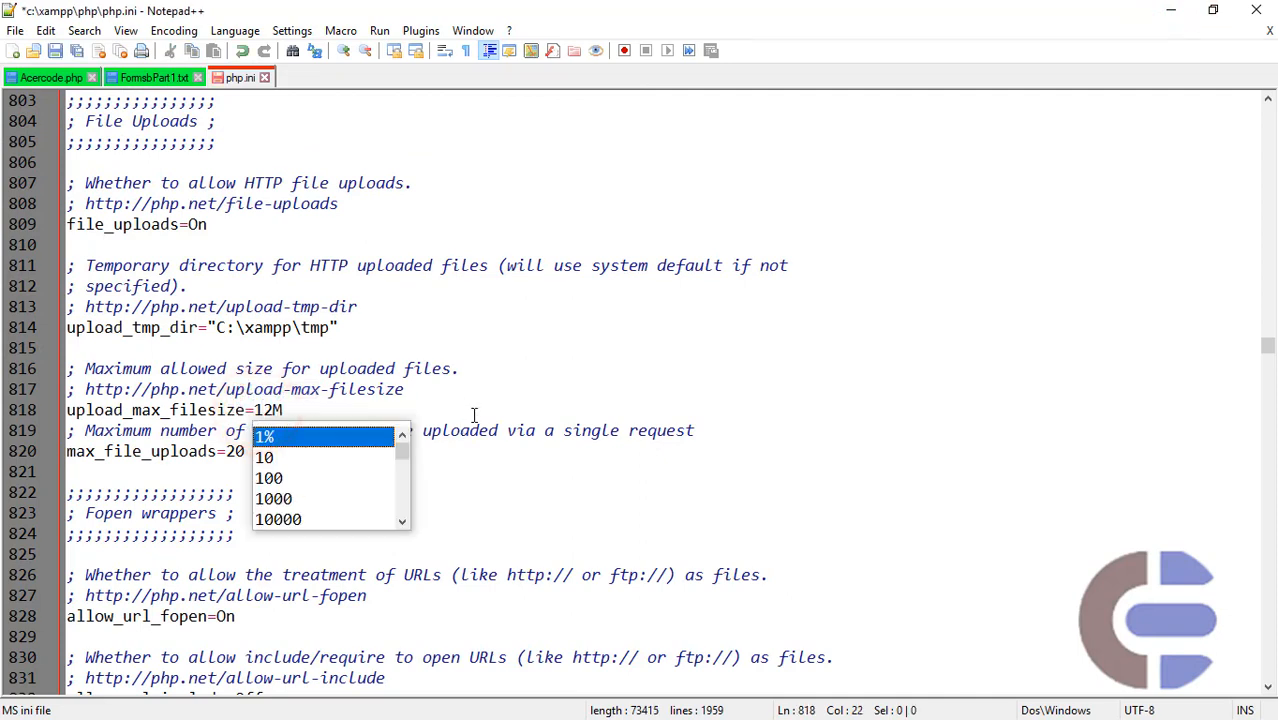
left_click(273, 410)
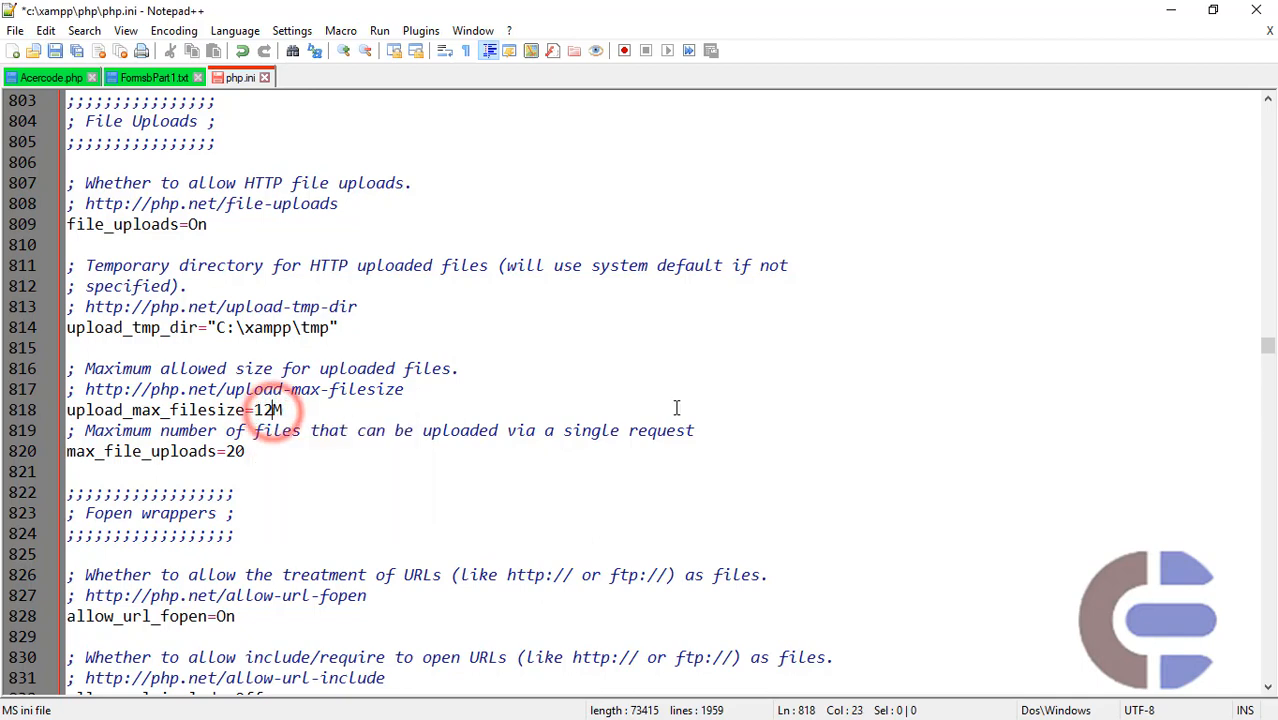
type("8")
left_click(943, 365)
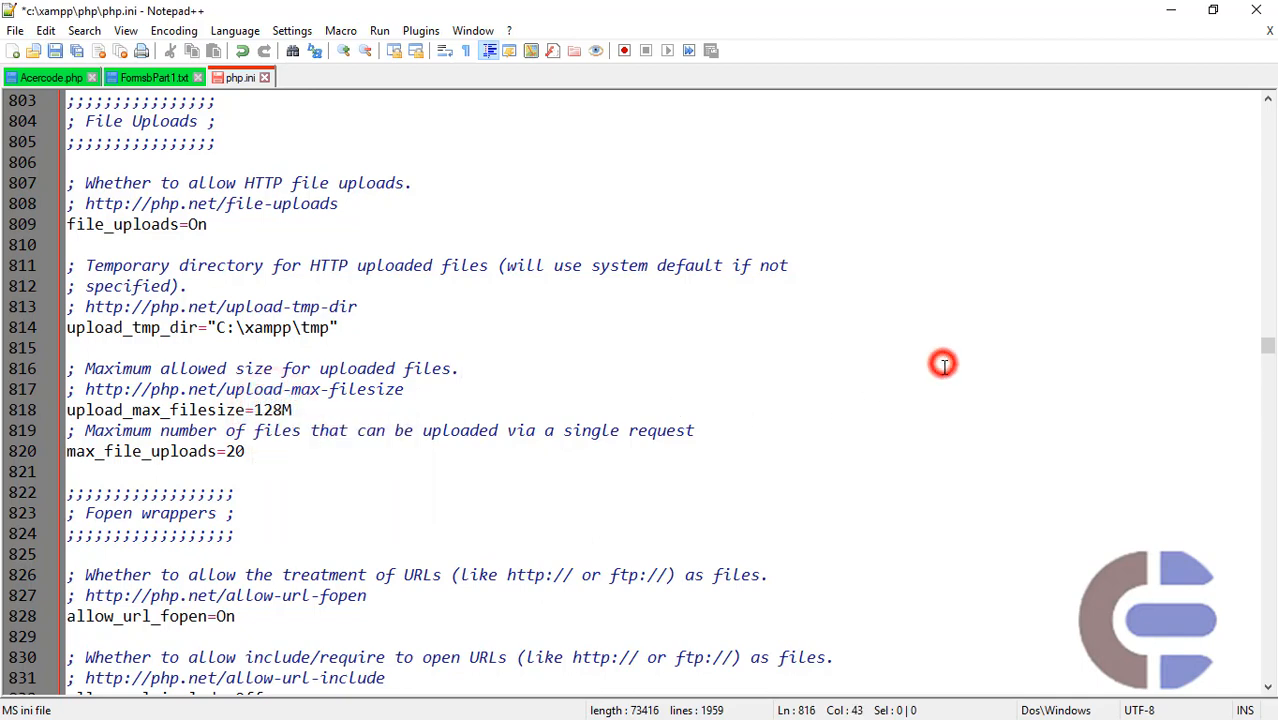
key("ctrl+s")
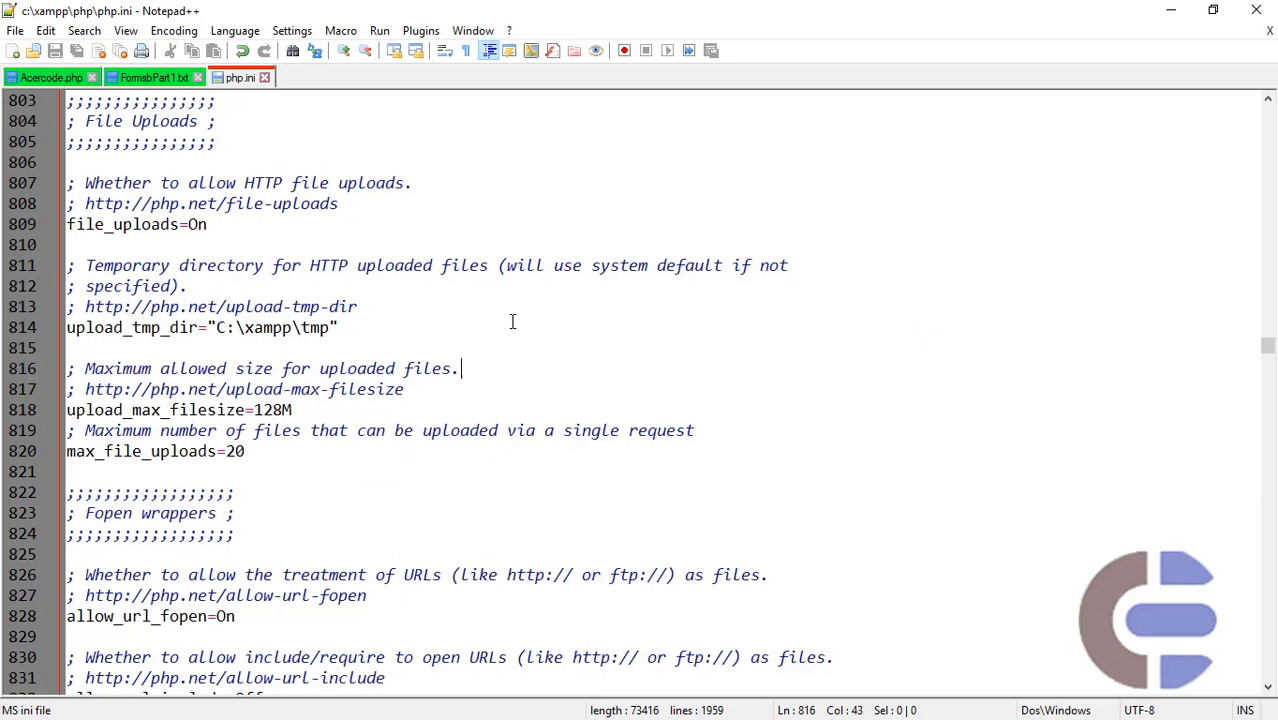
Switch to the XAMPP Control Panel, restart the Apache and MySQL modules, and close the control panel.
key("super")
left_click(29, 246)
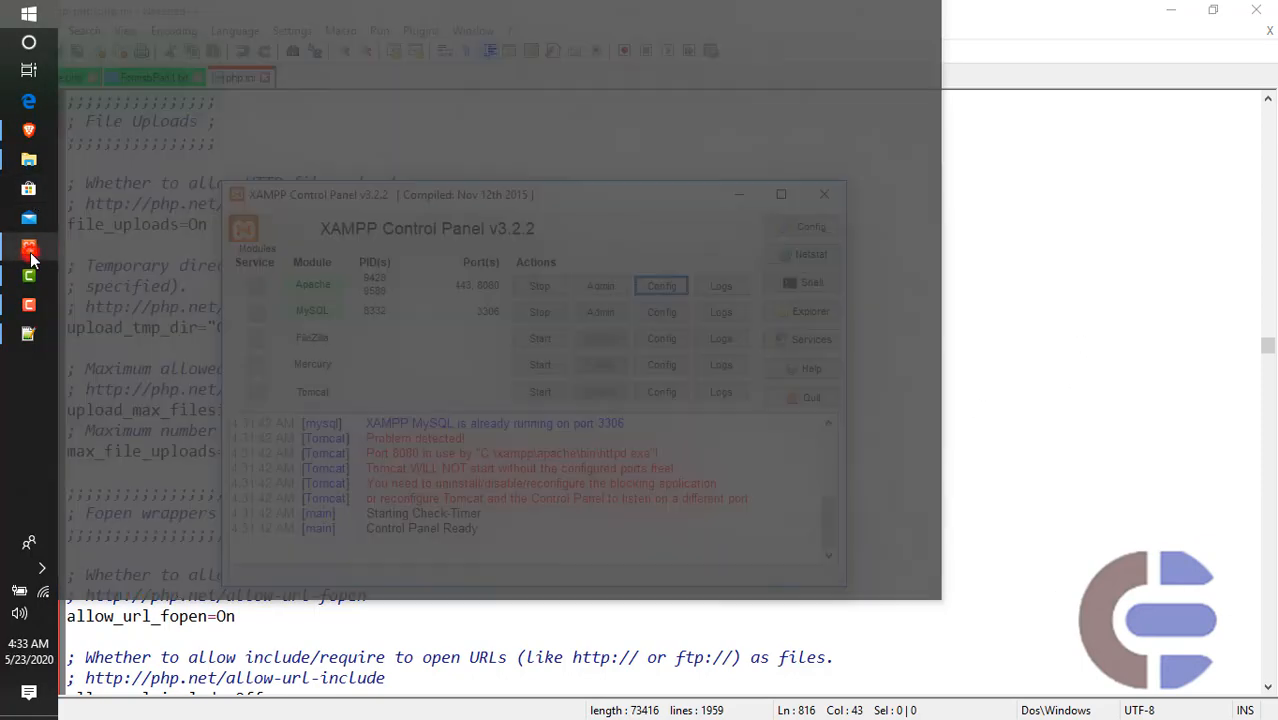
left_click(539, 287)
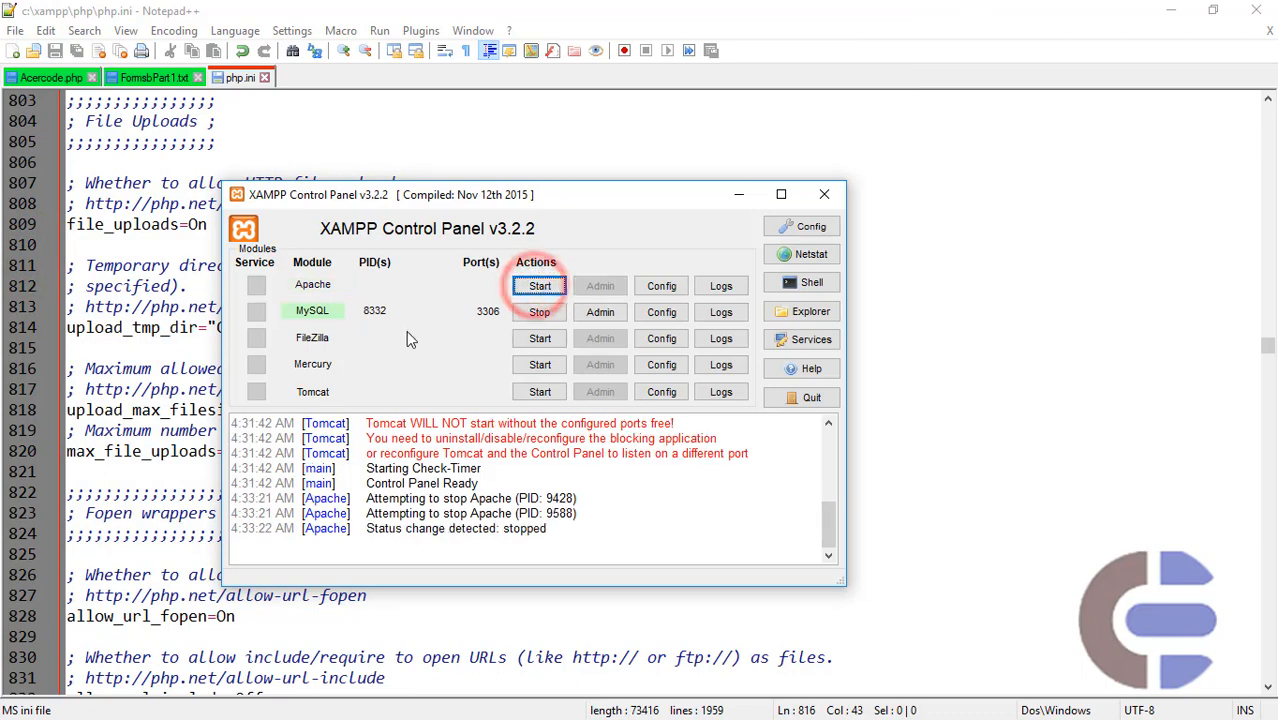
left_click(537, 312)
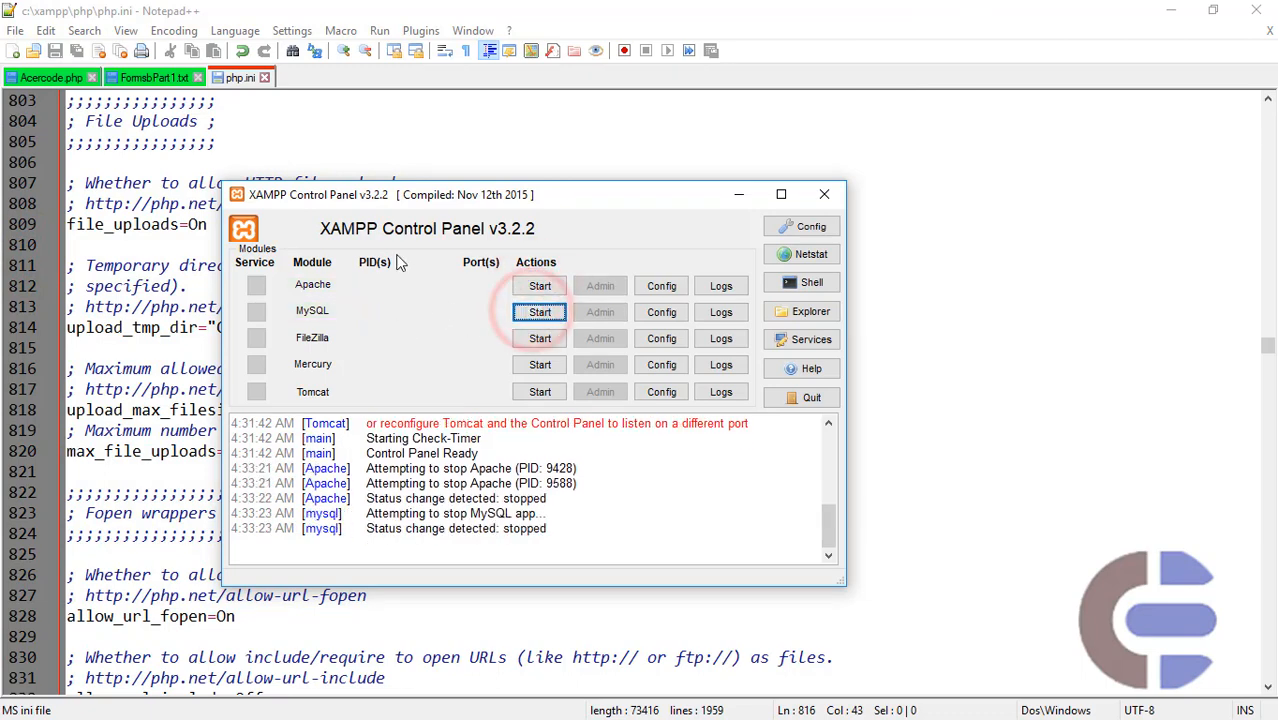
left_click(539, 286)
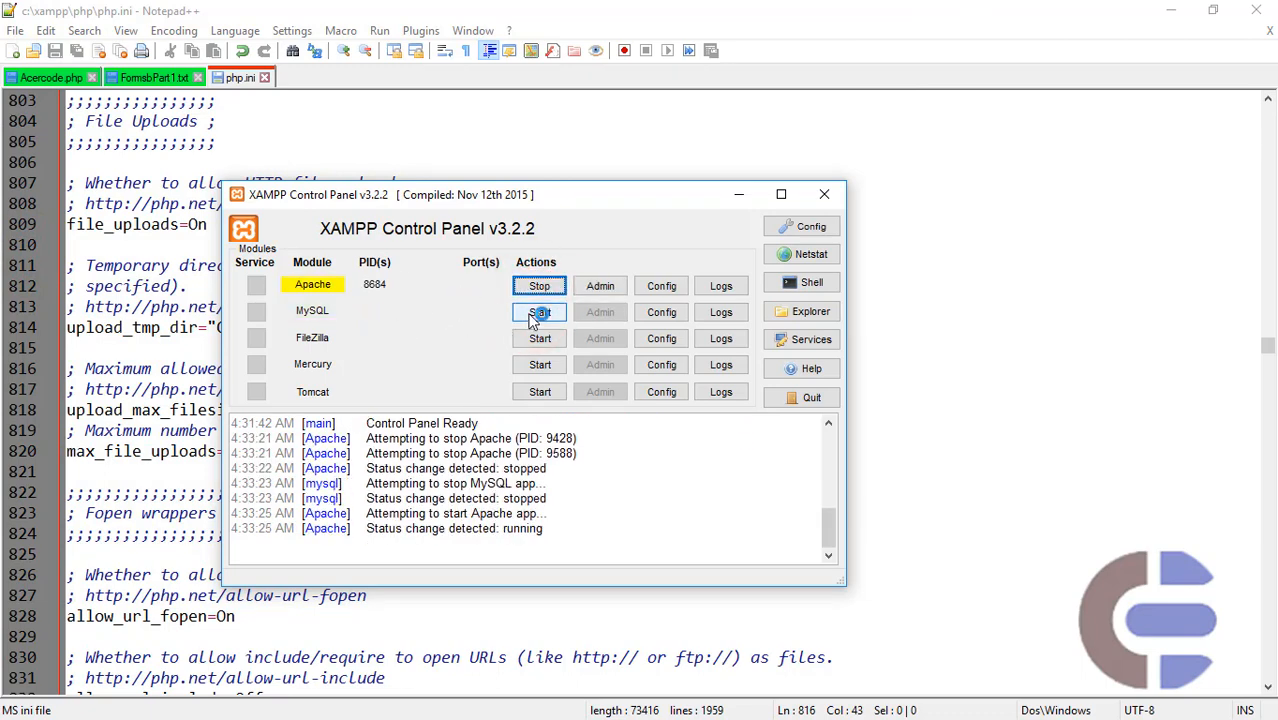
left_click(539, 312)
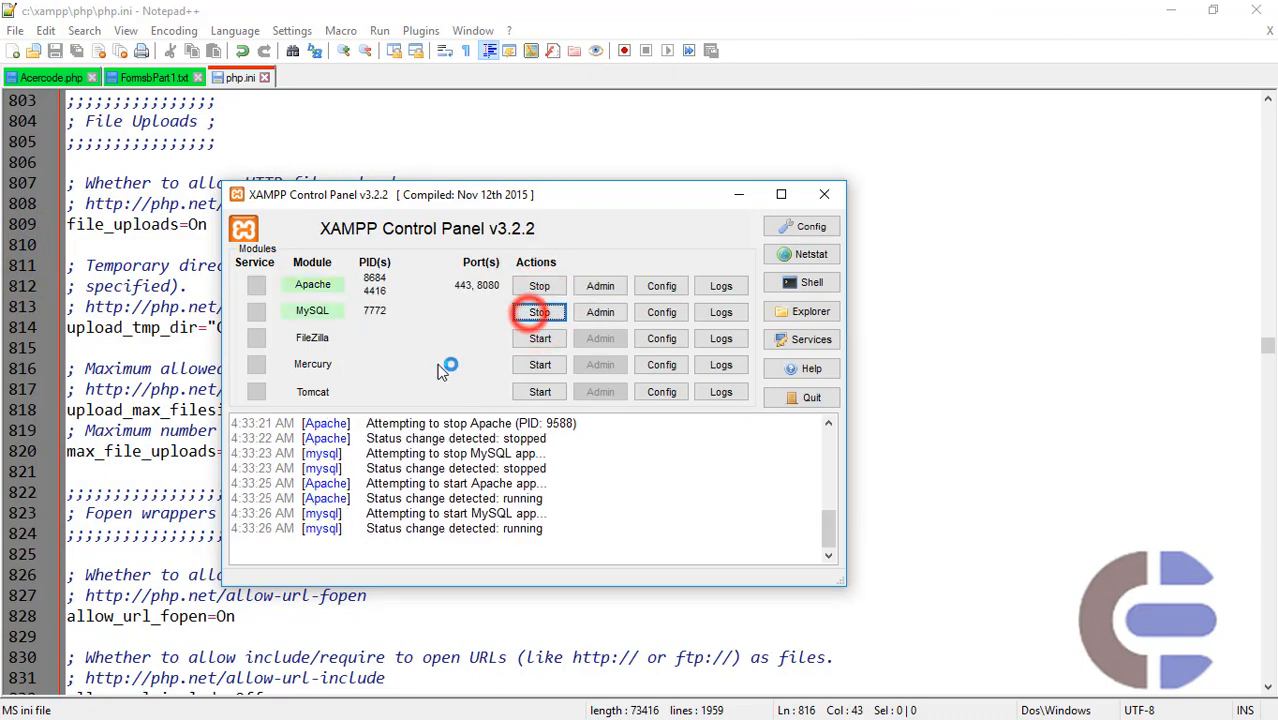
left_click(828, 200)
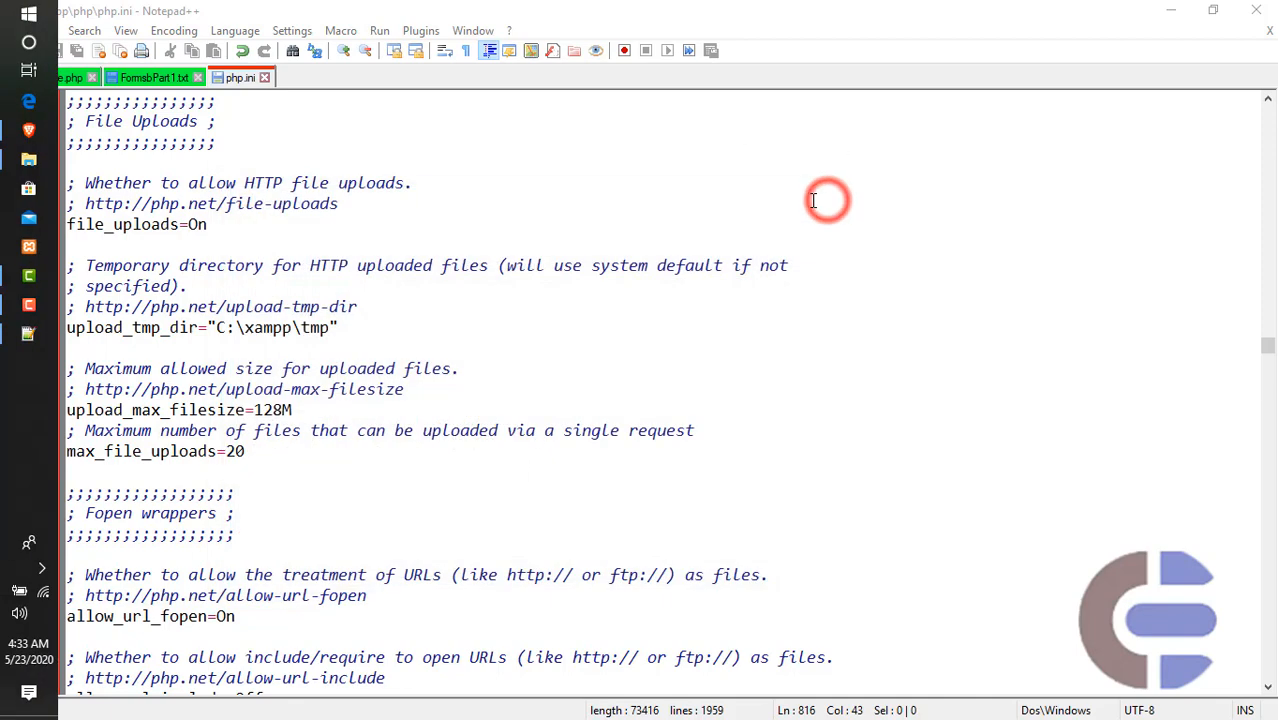
left_click(534, 318)
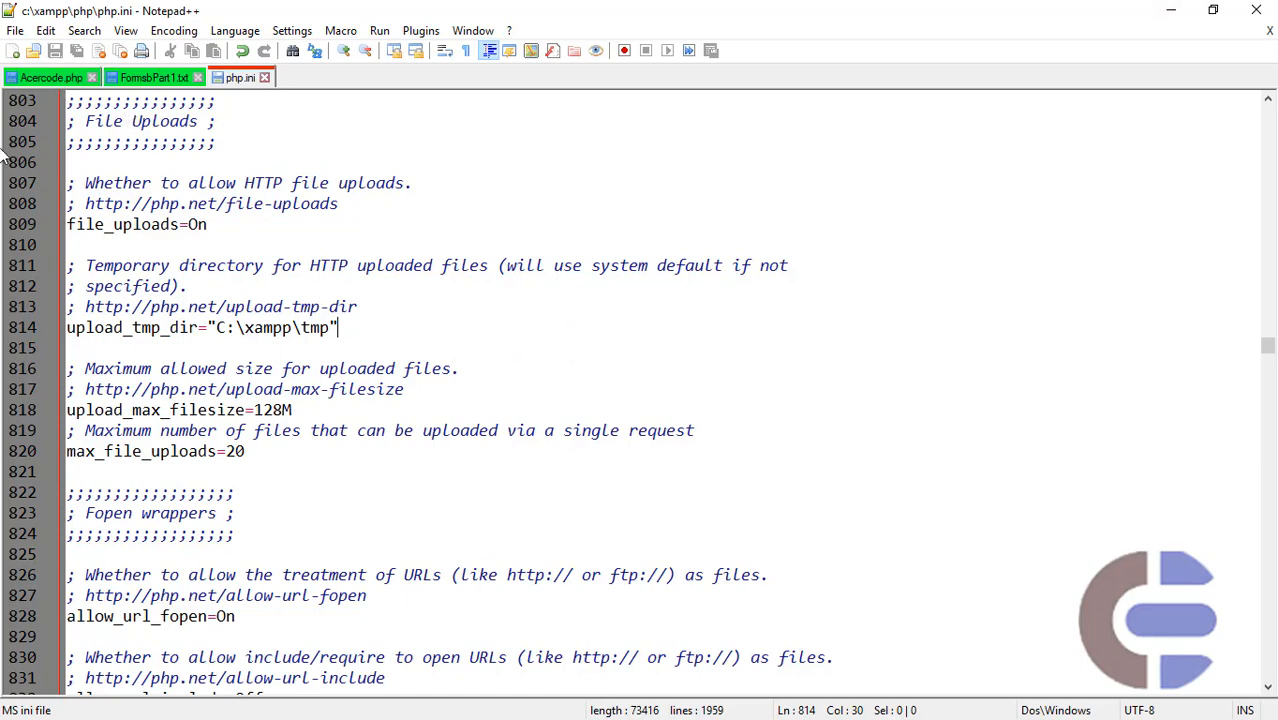
Bring up the File Explorer window showing the FFP folder and close it.
key("super")
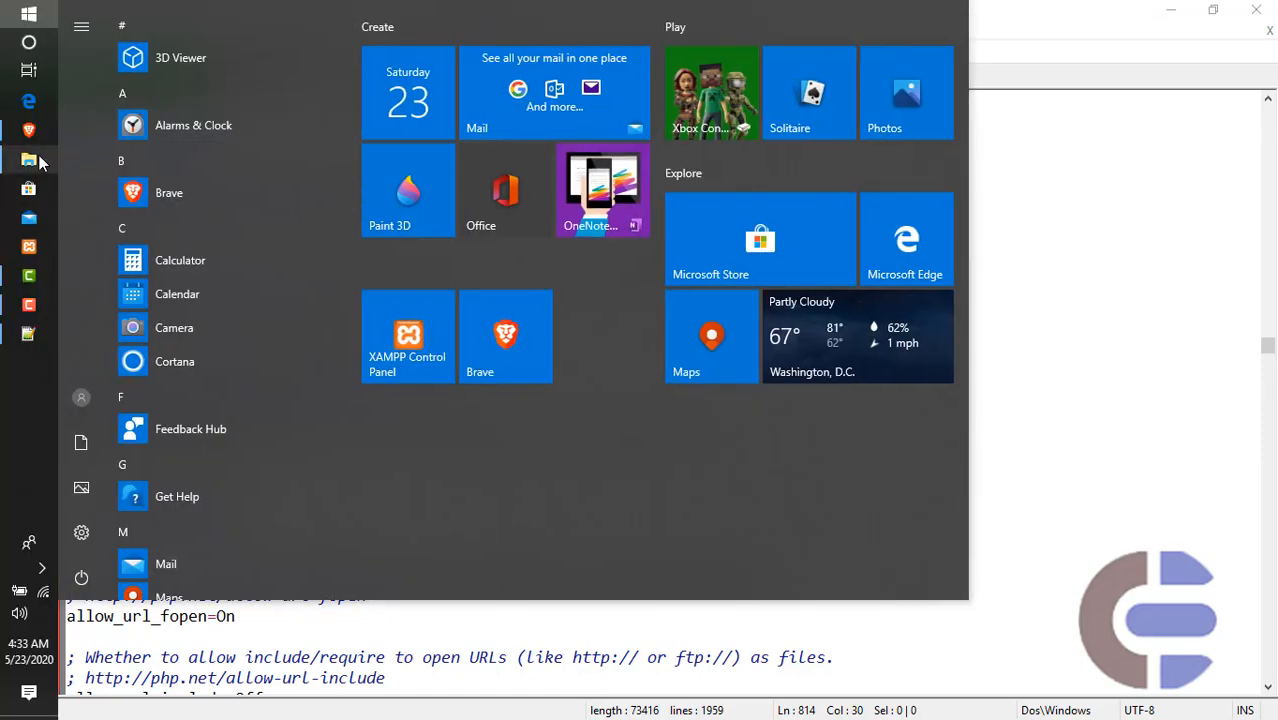
left_click(38, 158)
left_click(421, 214)
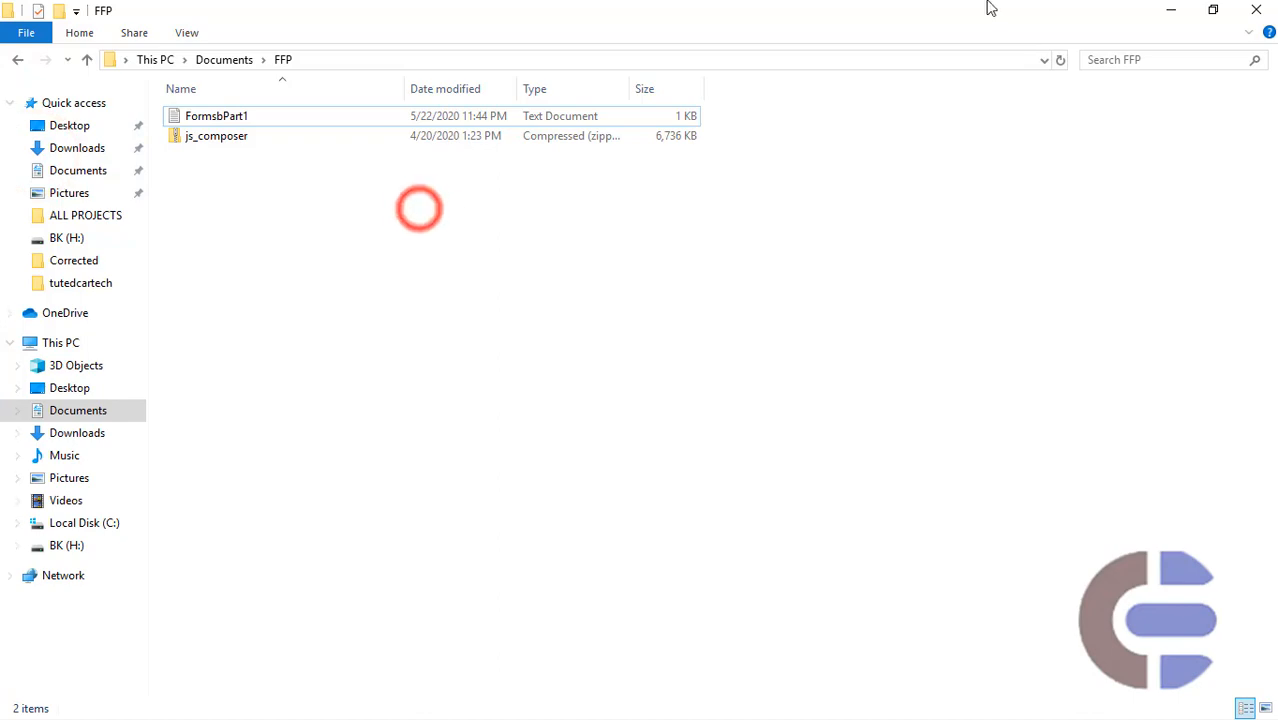
left_click(1255, 12)
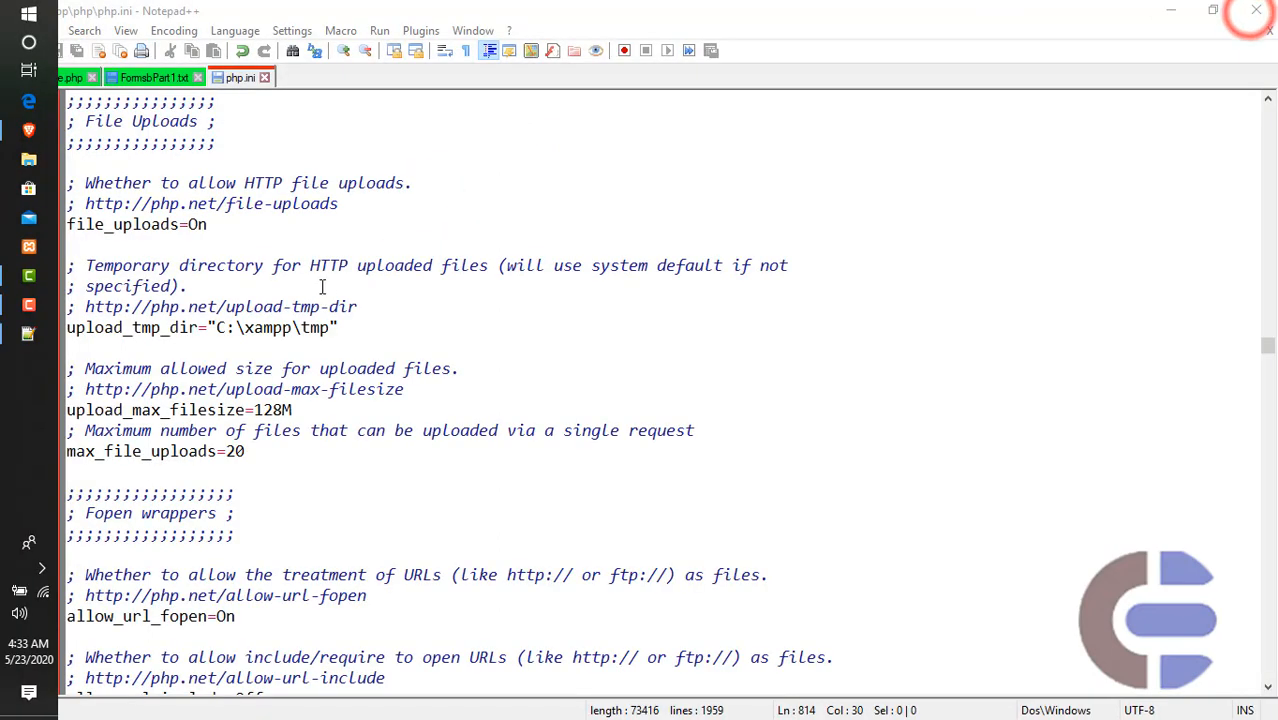
Switch to the Brave browser, go back from the upload error to the Add Plugins page, and reload it.
left_click(26, 135)
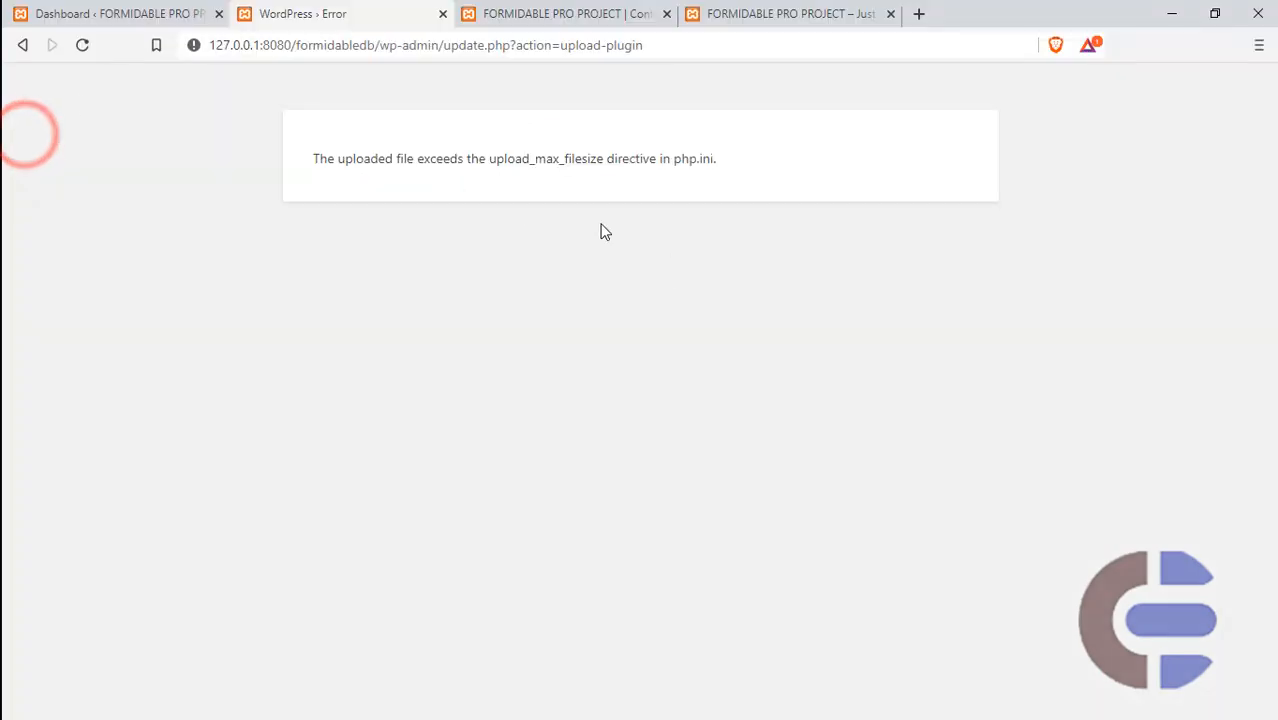
left_click(25, 46)
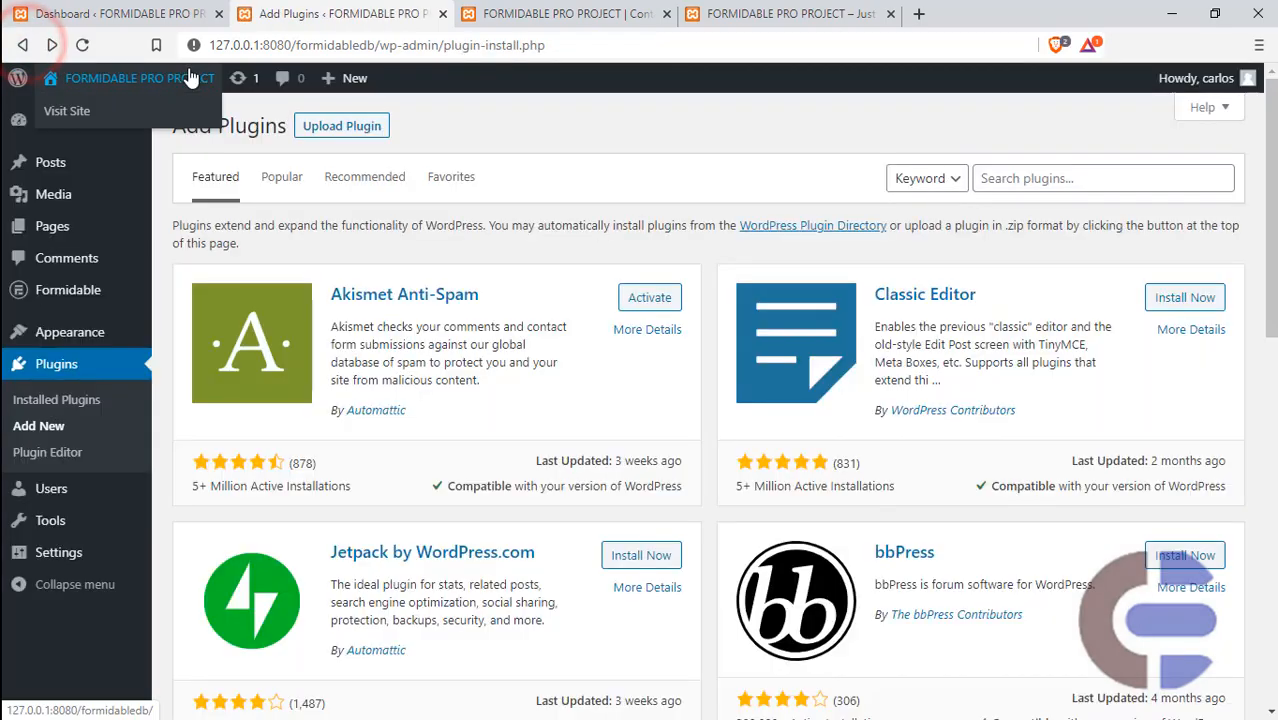
left_click(83, 45)
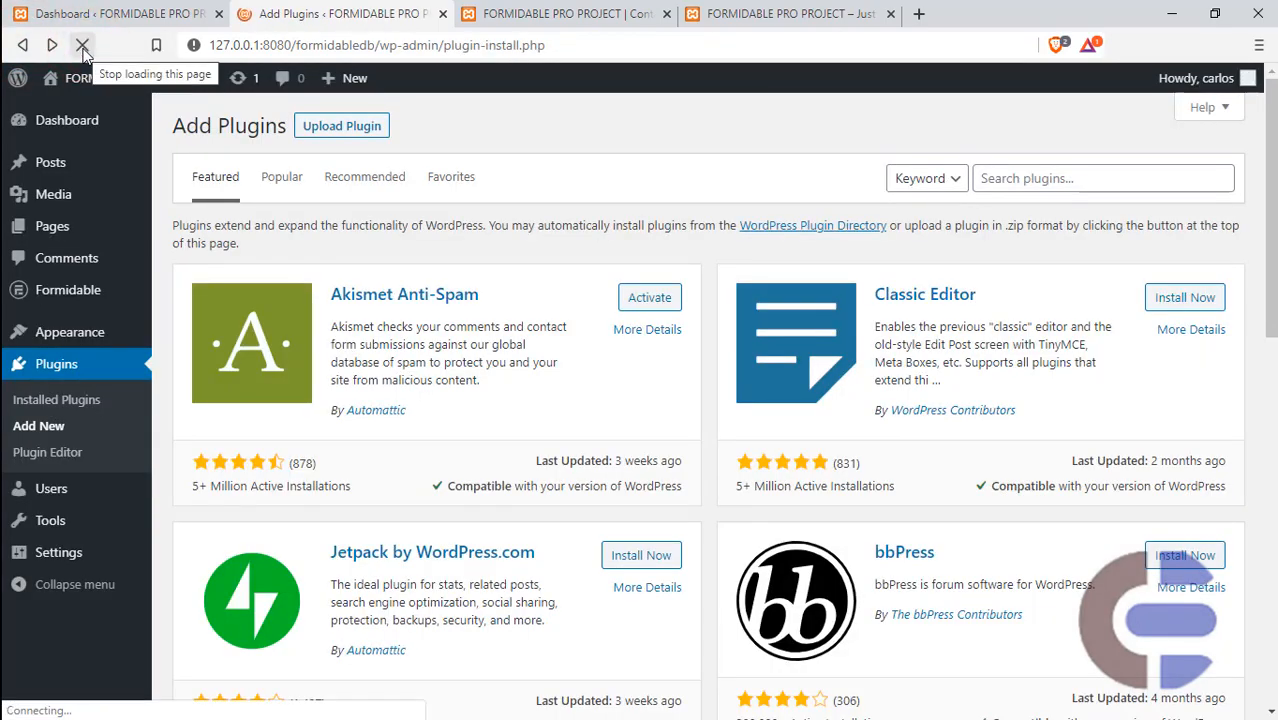
Upload js_composer.zip from the FFP folder in Documents and install it as a plugin.
left_click(368, 130)
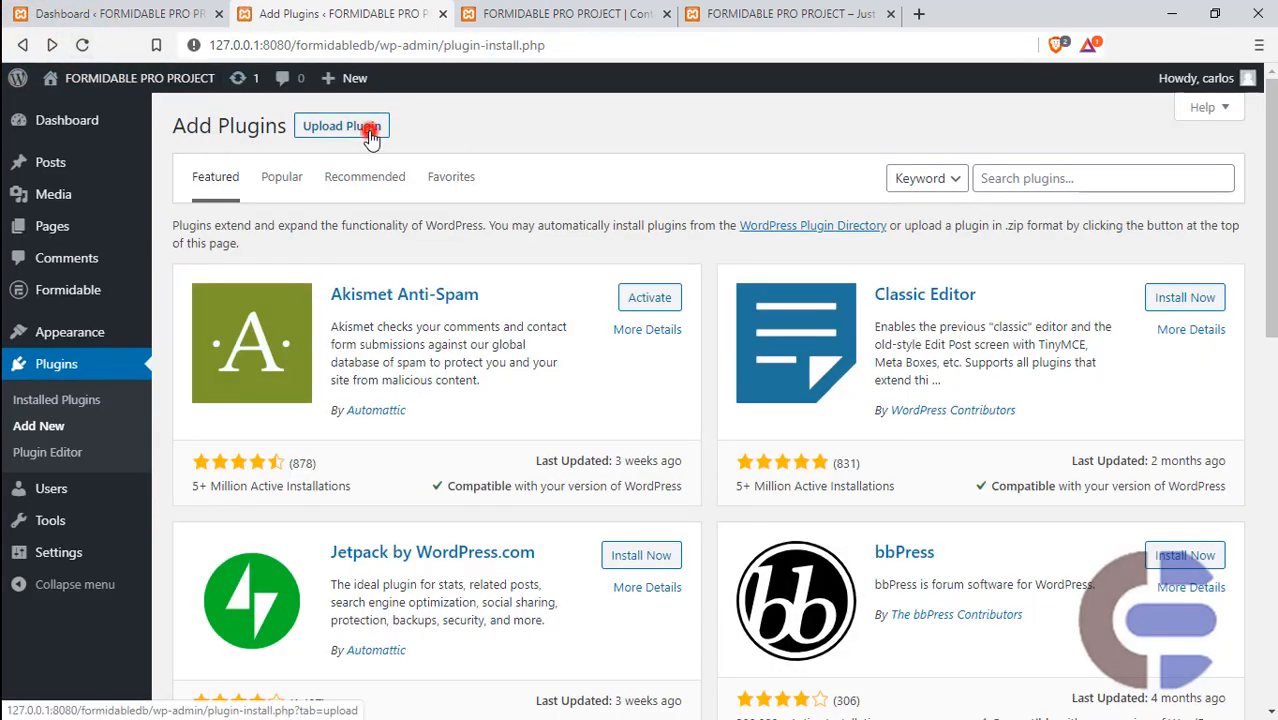
left_click(575, 297)
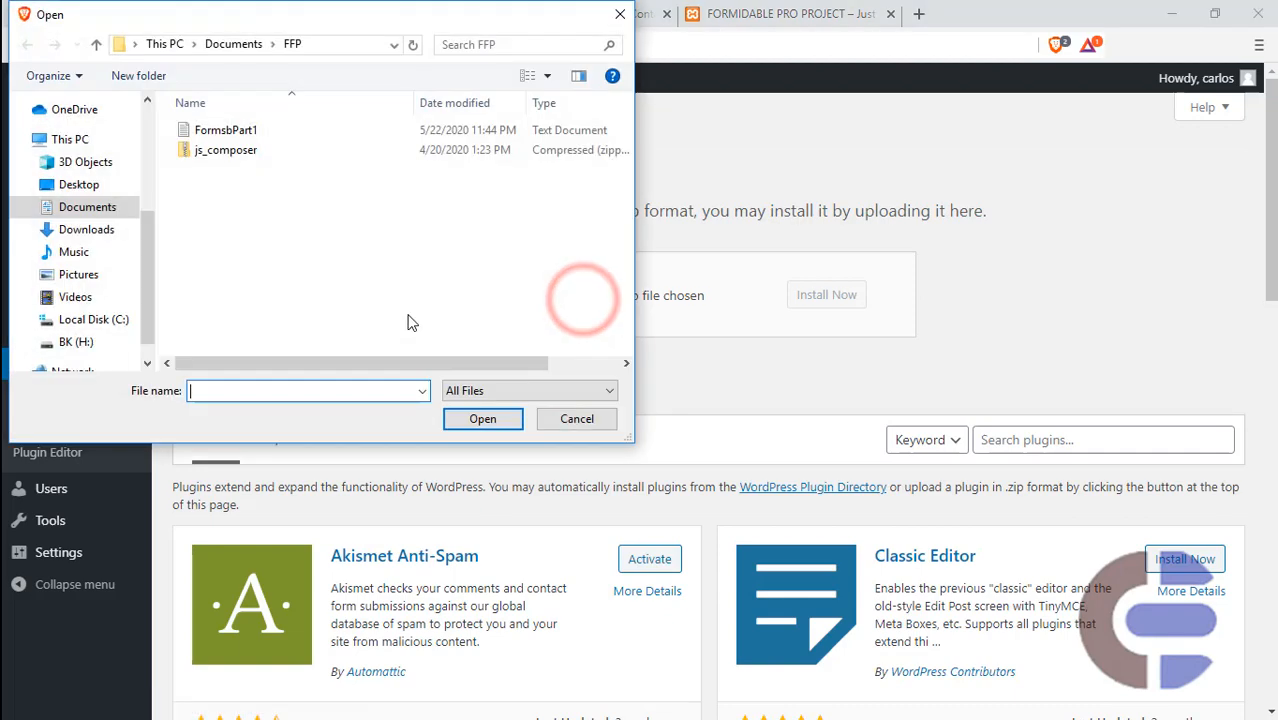
double_click(224, 158)
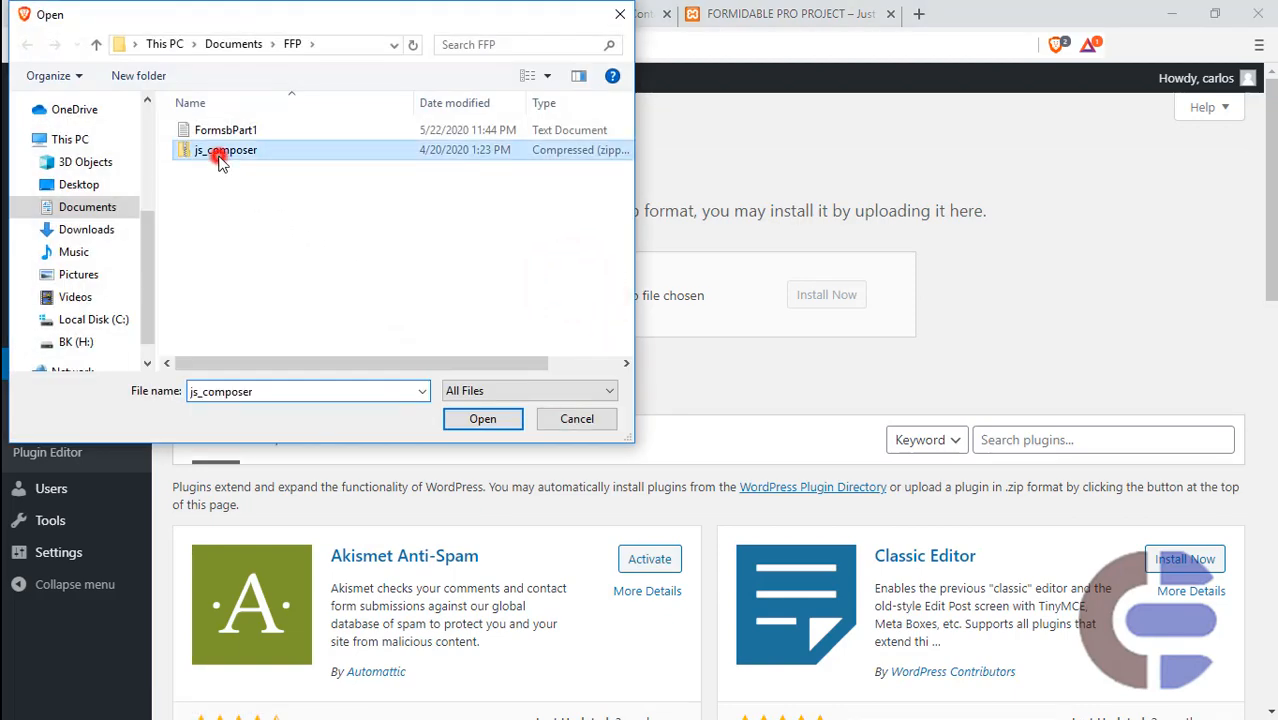
left_click(840, 302)
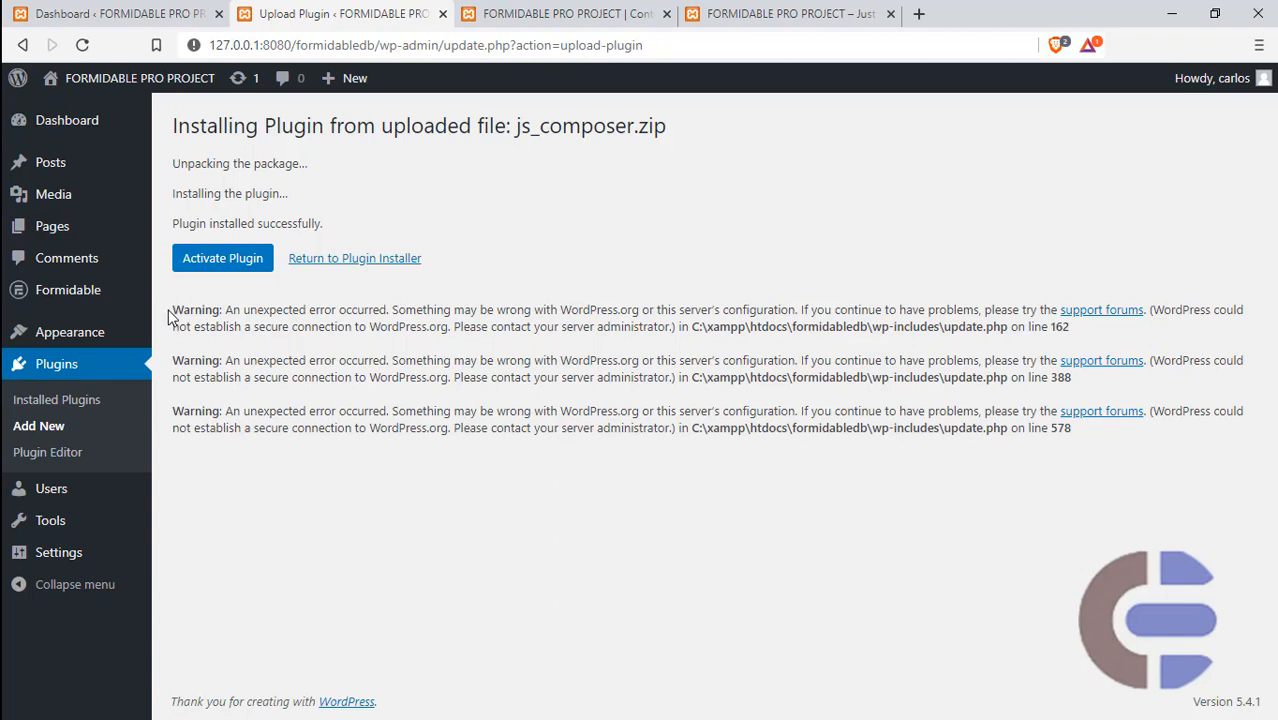
Highlight the update.php warnings on the installation page to review them, and activate the js_composer plugin.
left_click_drag(174, 310, 312, 408)
left_click_drag(497, 441, 1087, 435)
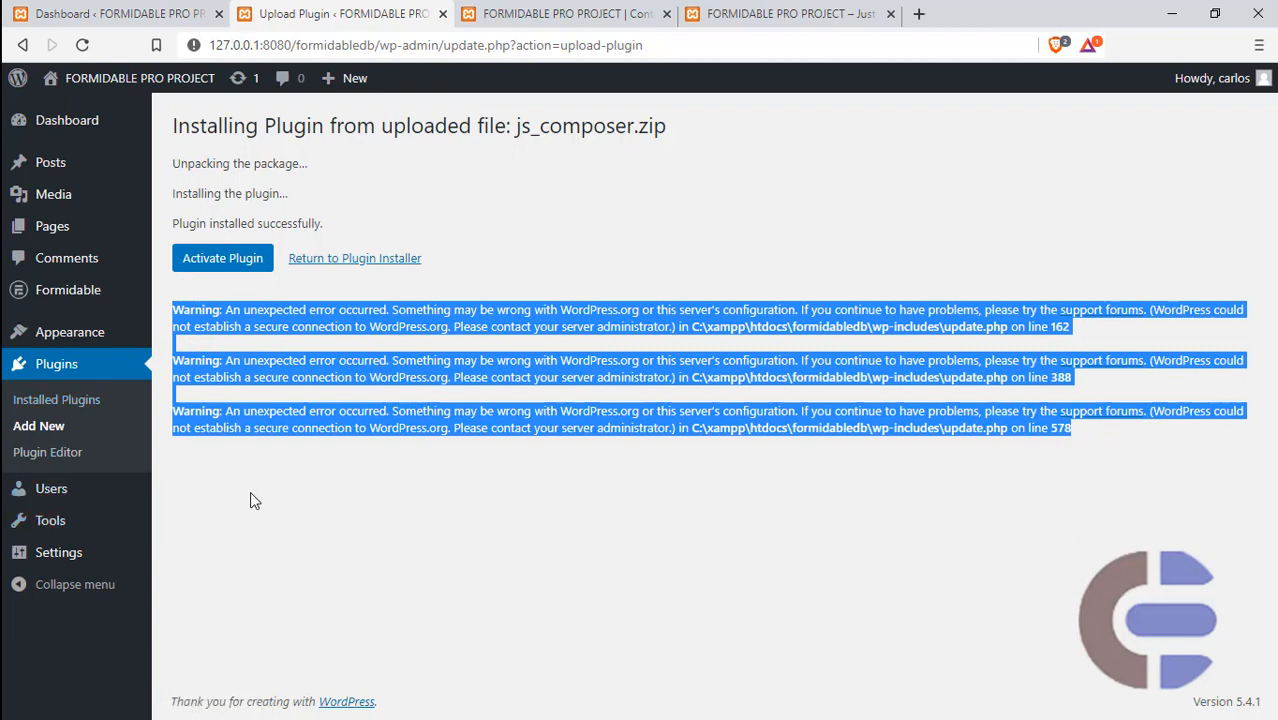
left_click(610, 260)
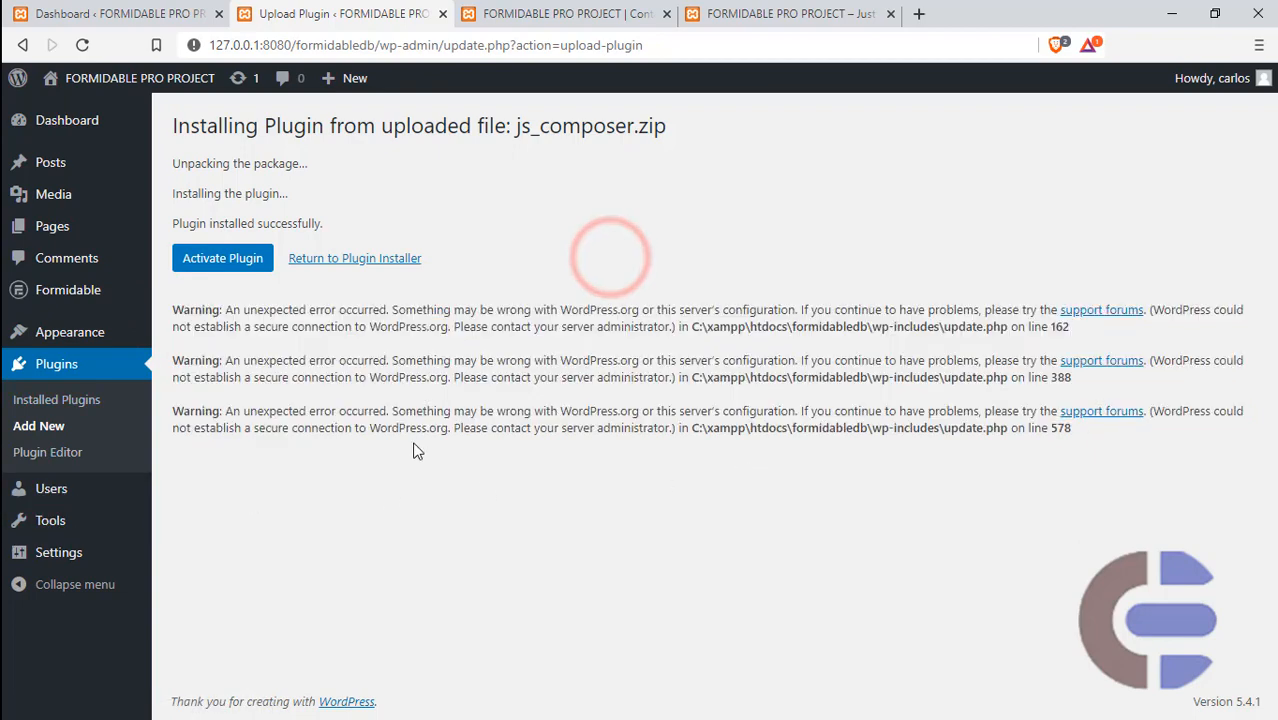
left_click_drag(274, 450, 201, 312)
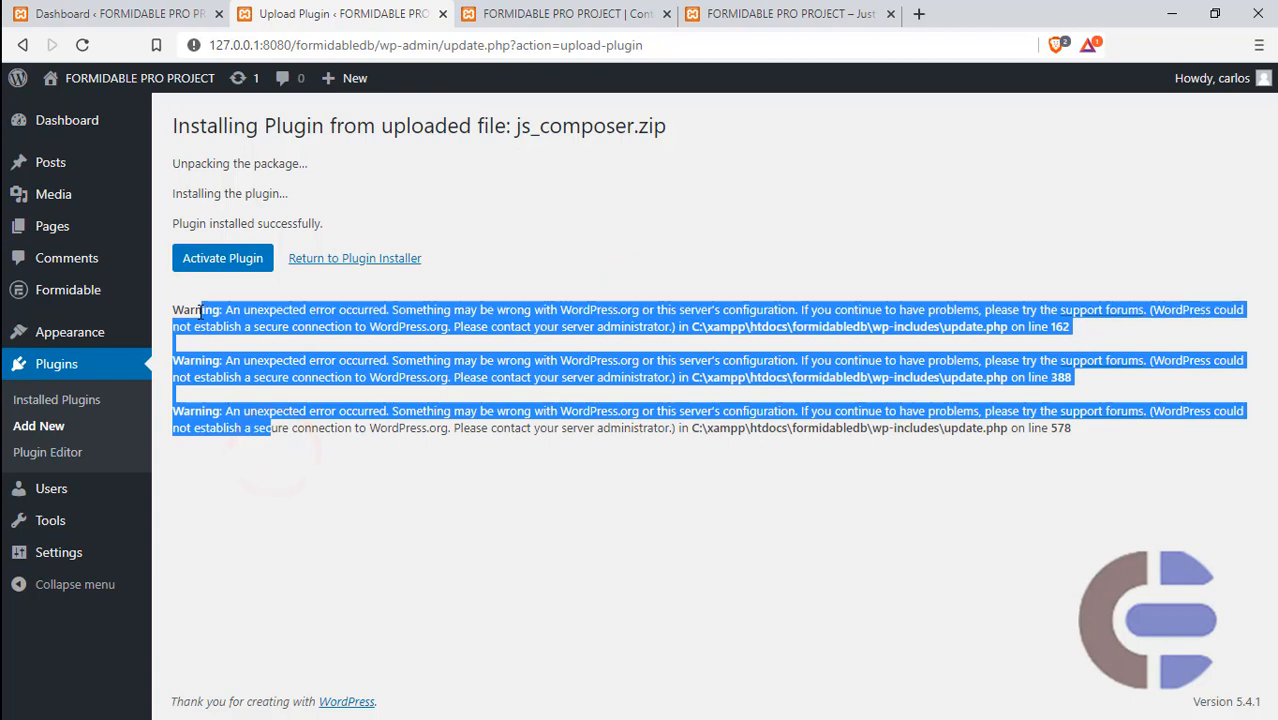
left_click(330, 458)
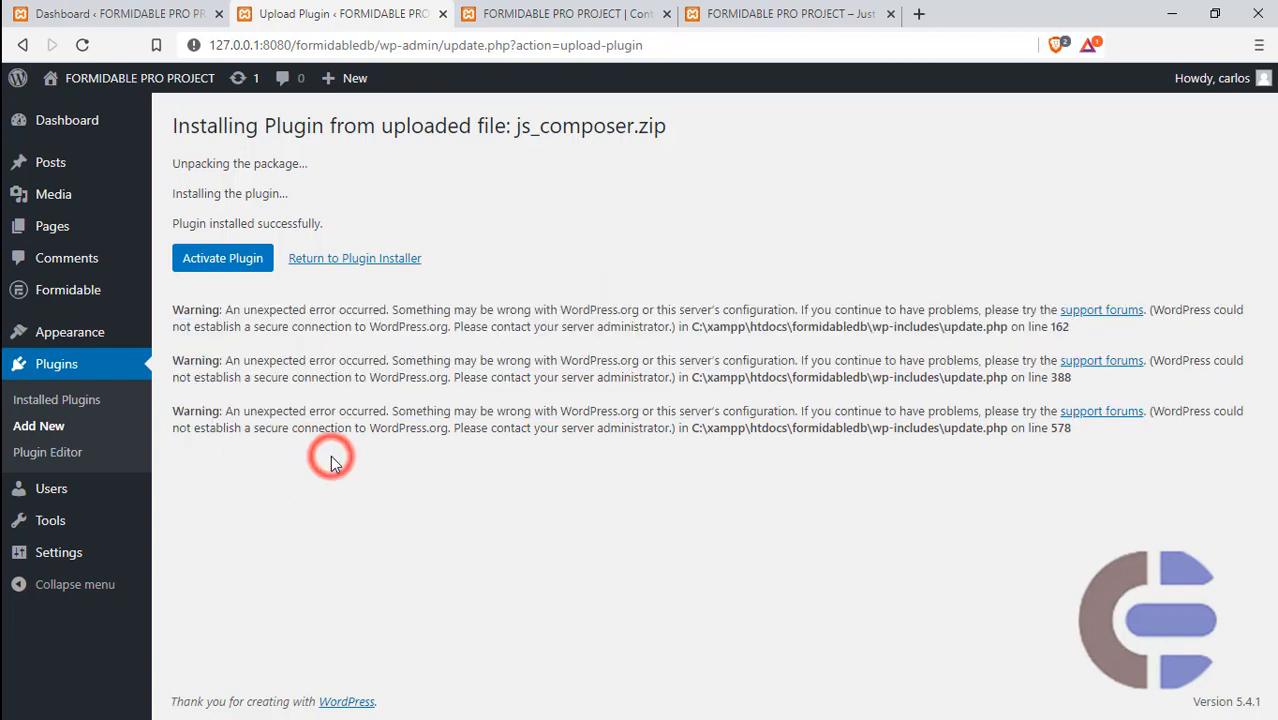
left_click(206, 258)
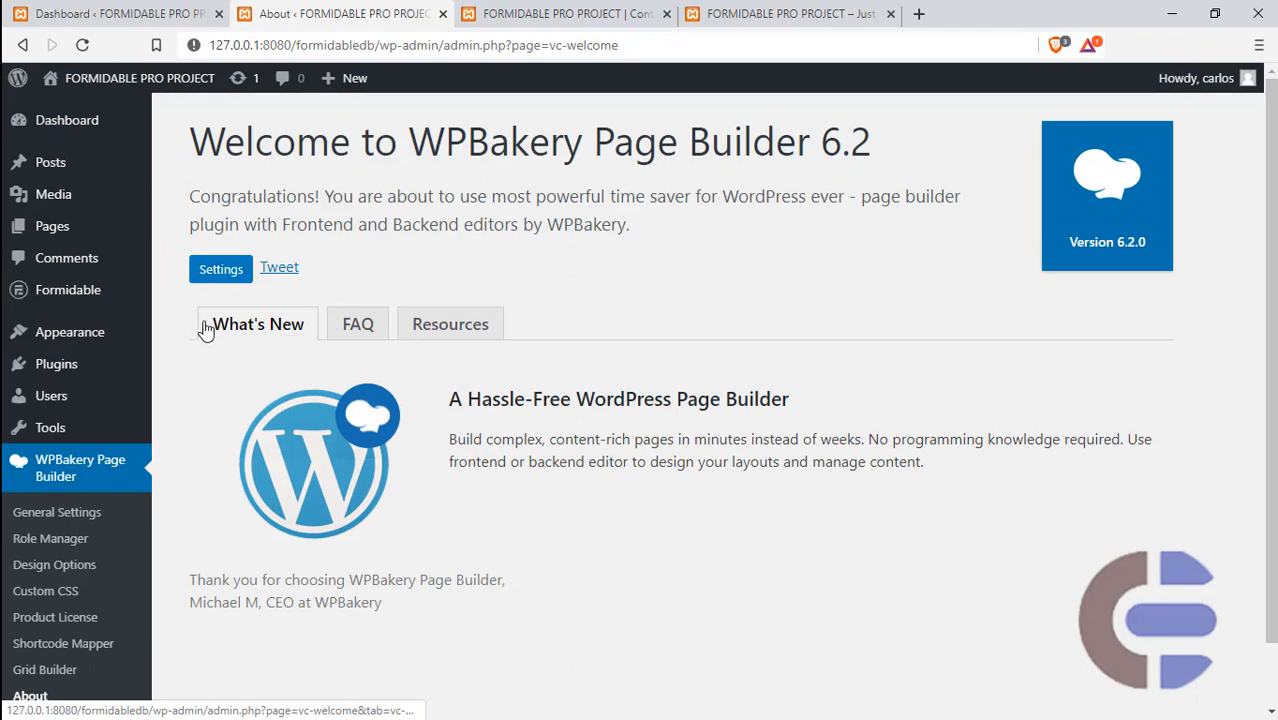
Disable the Gutenberg Editor in WPBakery Page Builder's General Settings and save the changes.
scroll(177, 365, "down", 2)
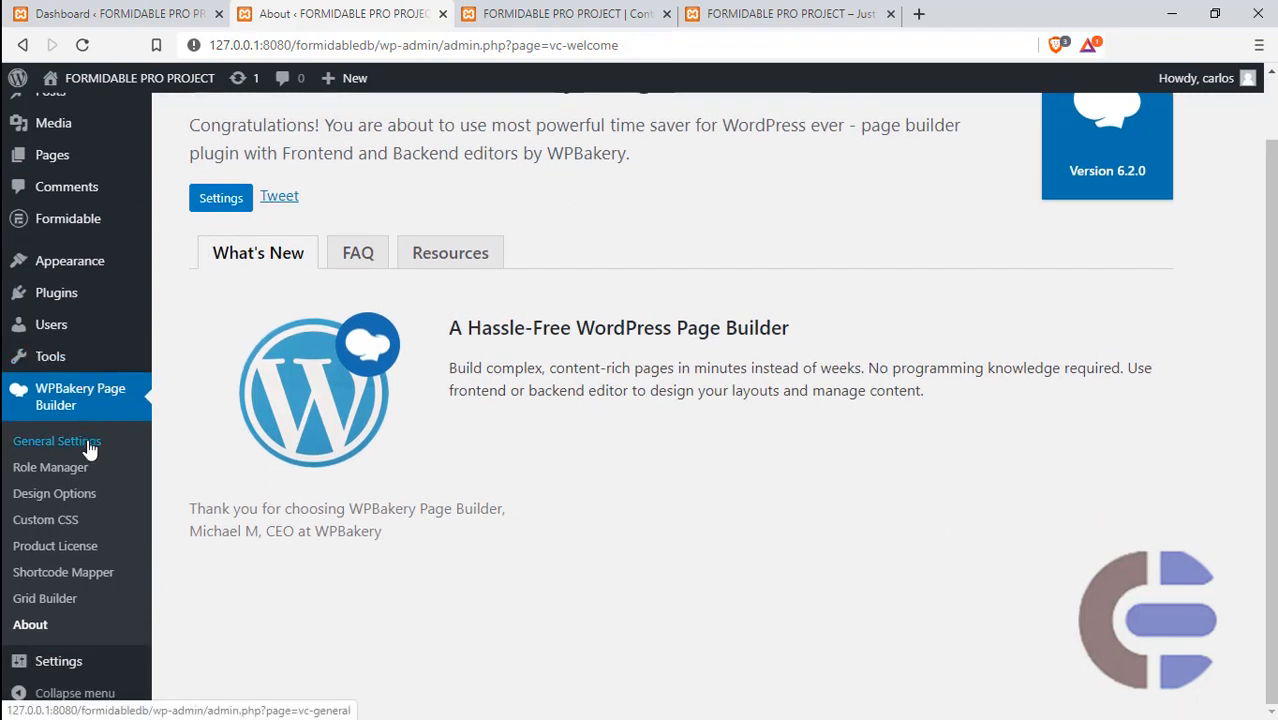
left_click(80, 448)
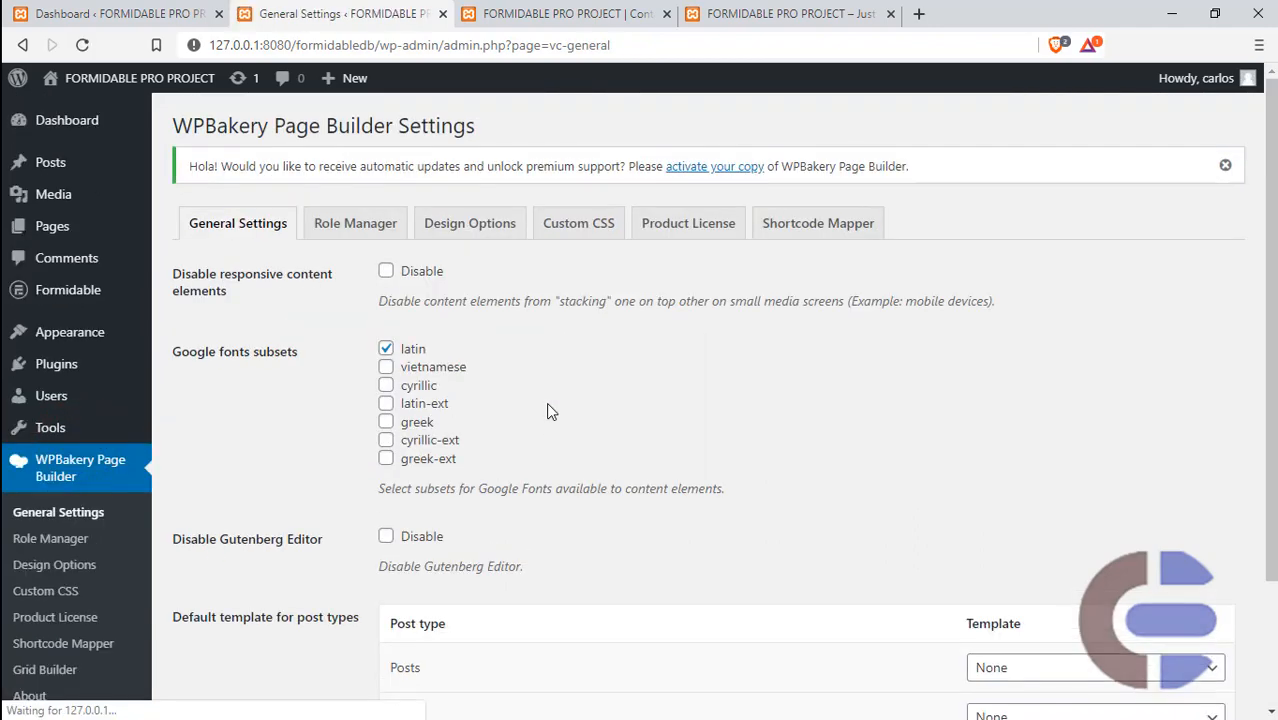
scroll(405, 440, "down", 3)
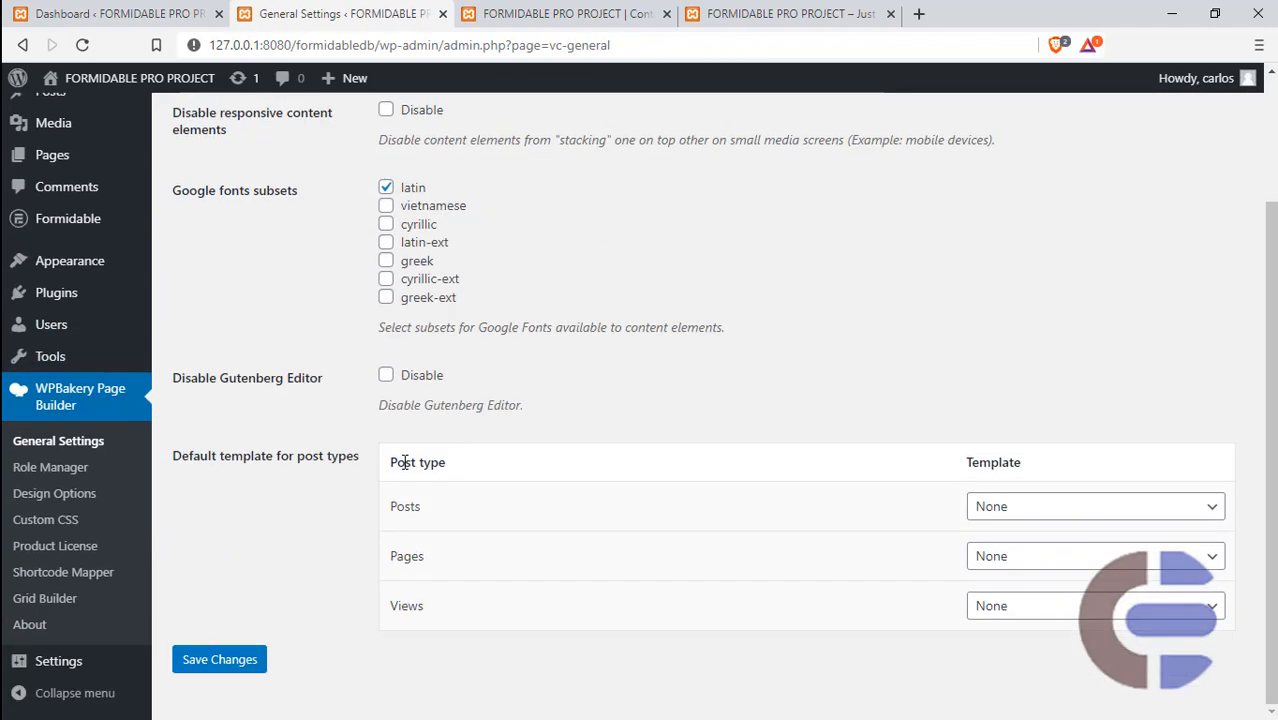
left_click(386, 377)
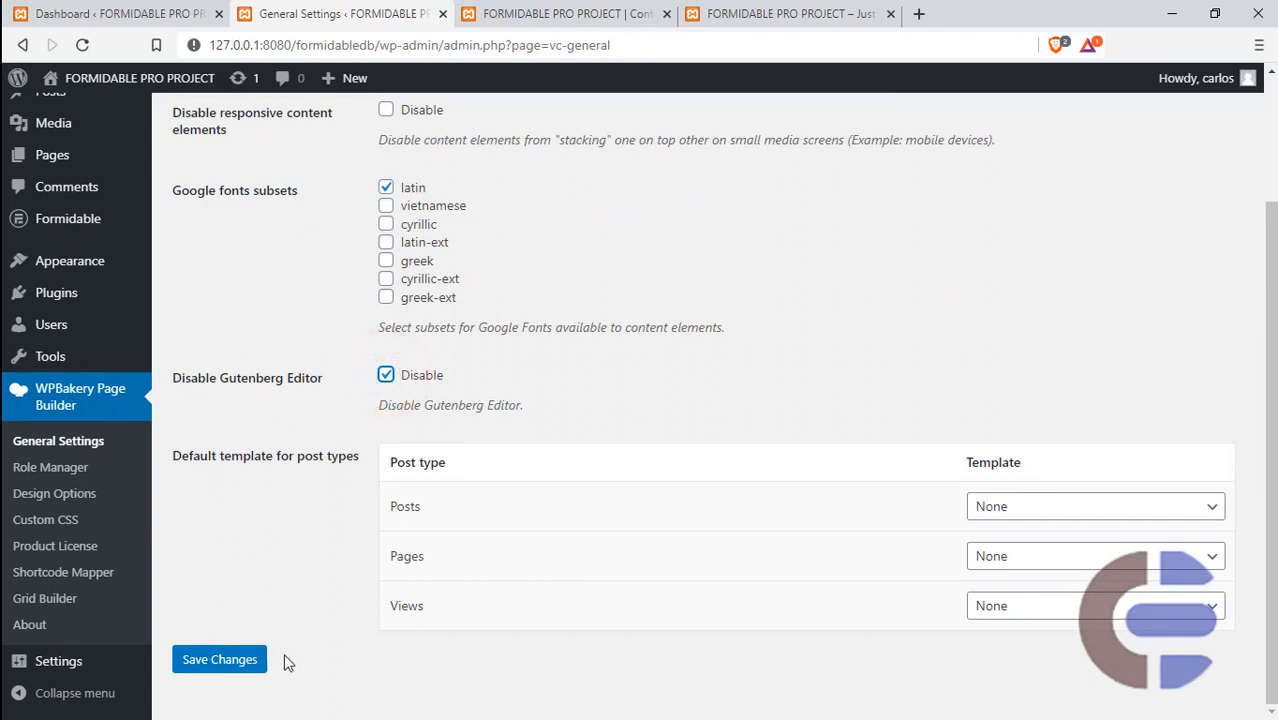
left_click(215, 662)
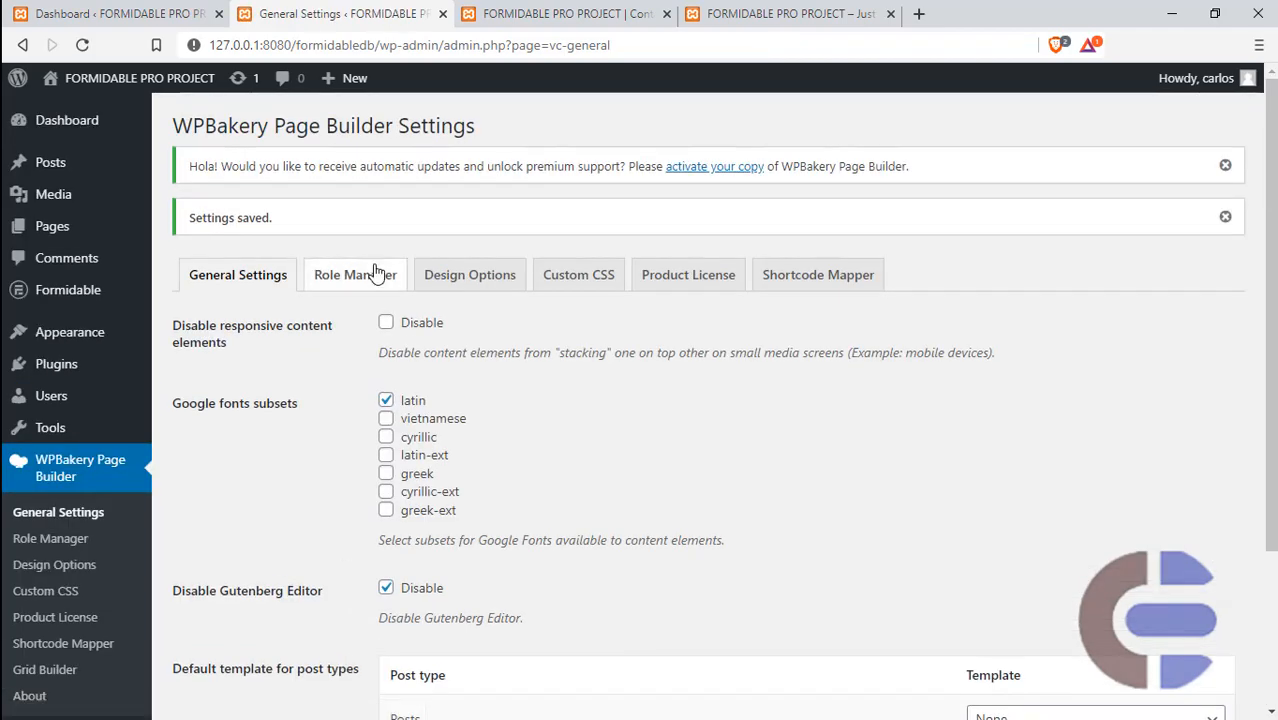
In the Role Manager, set the Administrator's post types to Custom, enable post and frm_display, and save the changes.
left_click(368, 262)
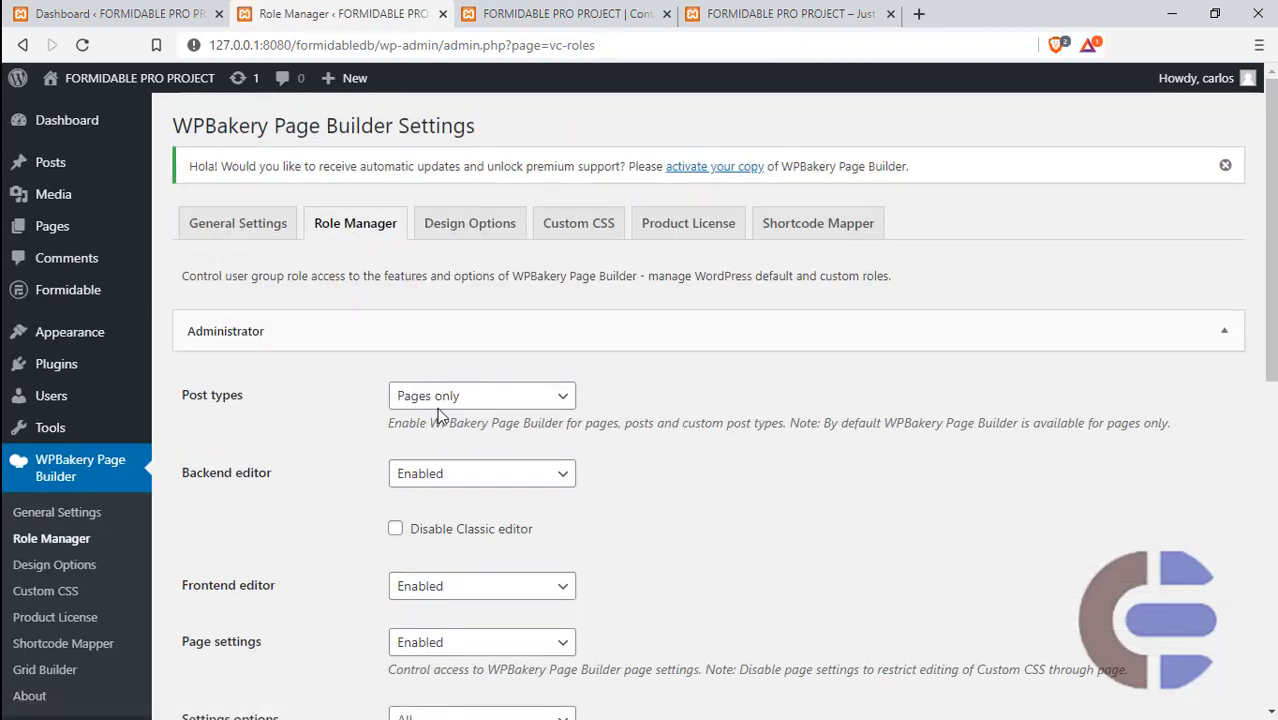
left_click(440, 397)
left_click(446, 439)
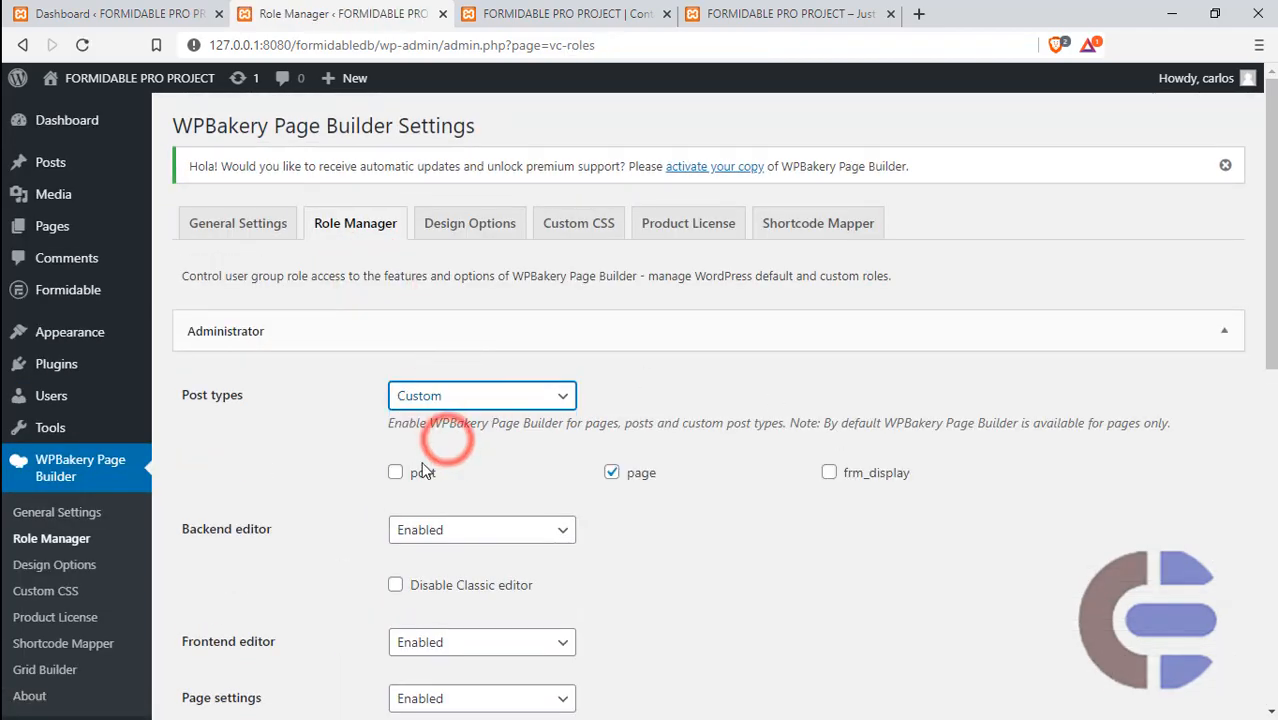
left_click(395, 472)
left_click(829, 473)
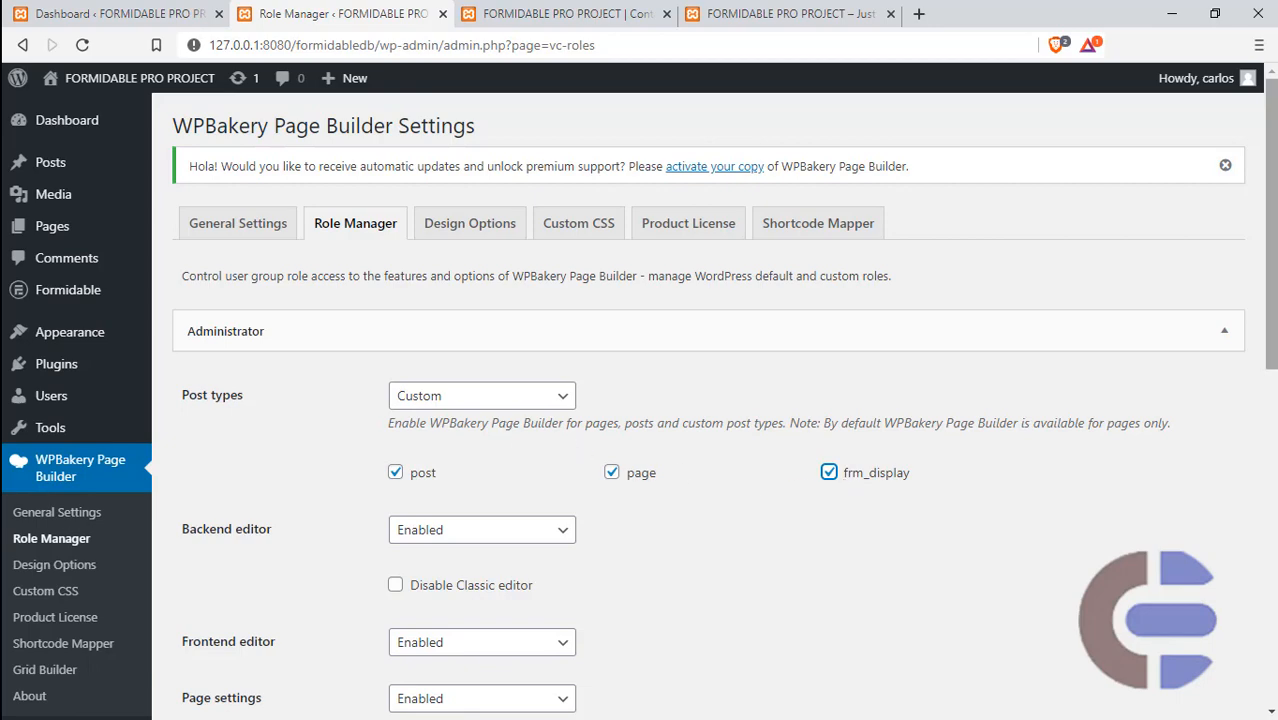
left_click_drag(1272, 300, 1272, 640)
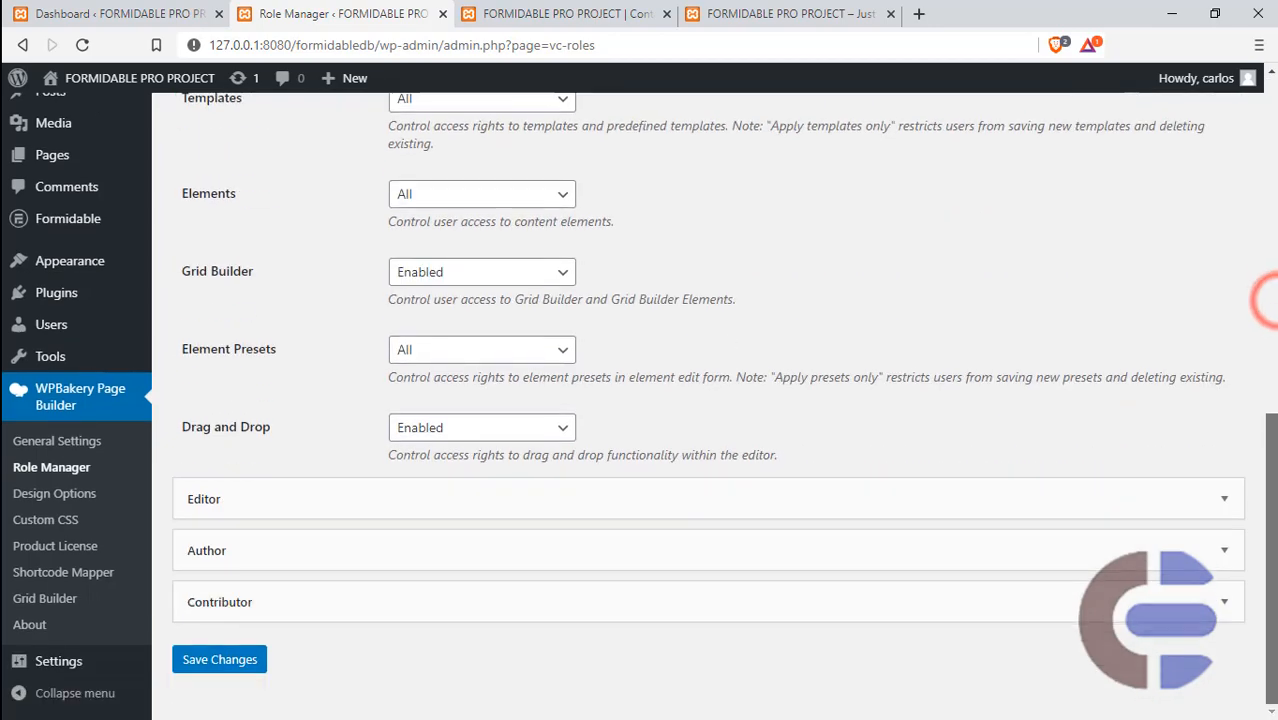
left_click(196, 657)
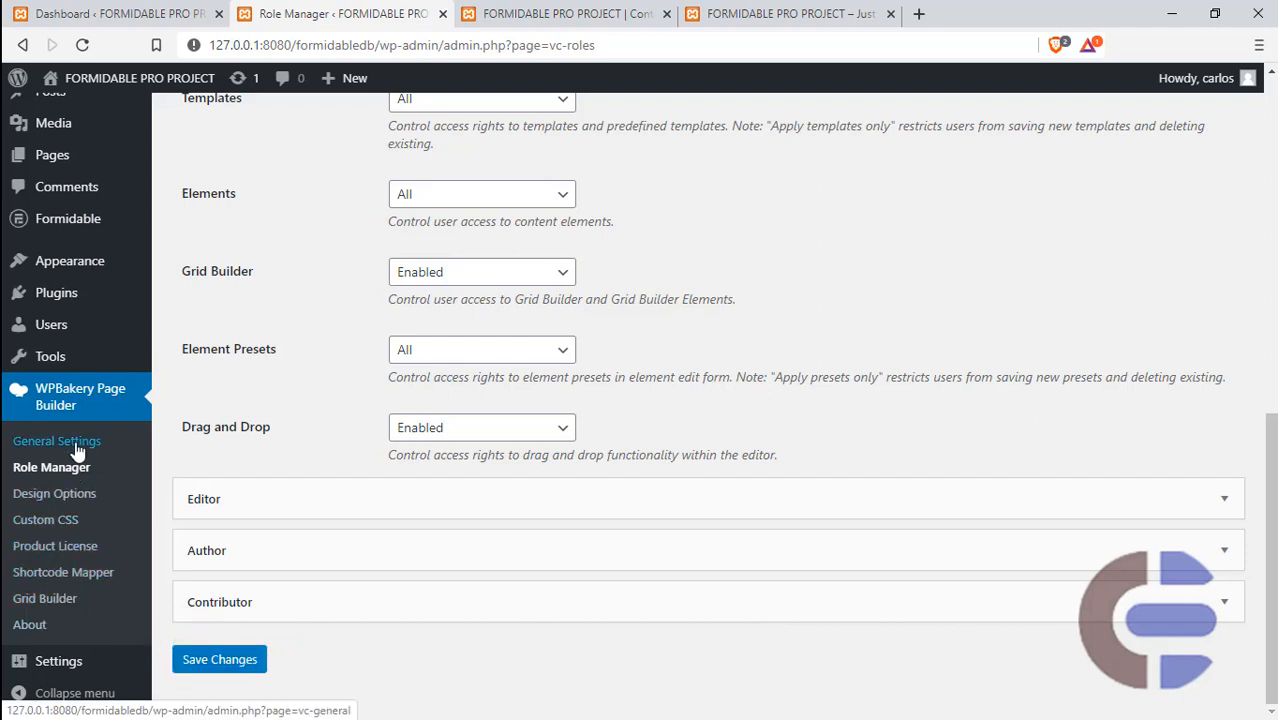
scroll(457, 342, "up", 8)
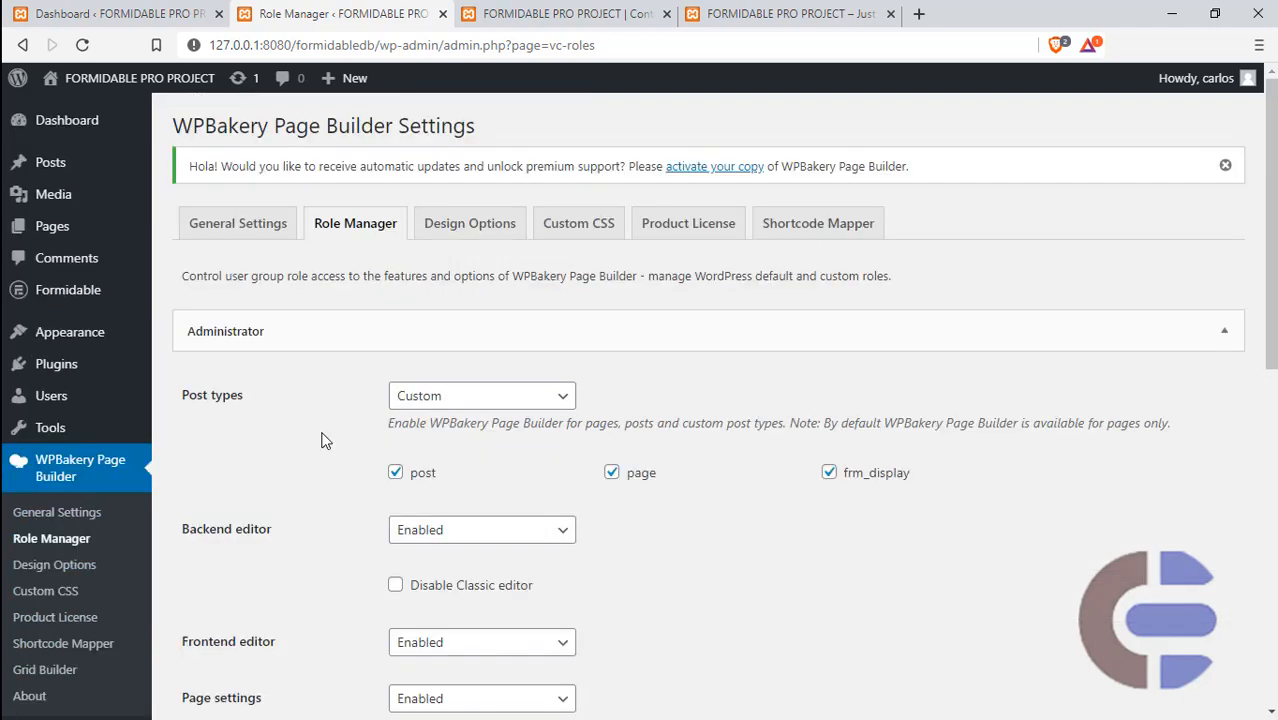